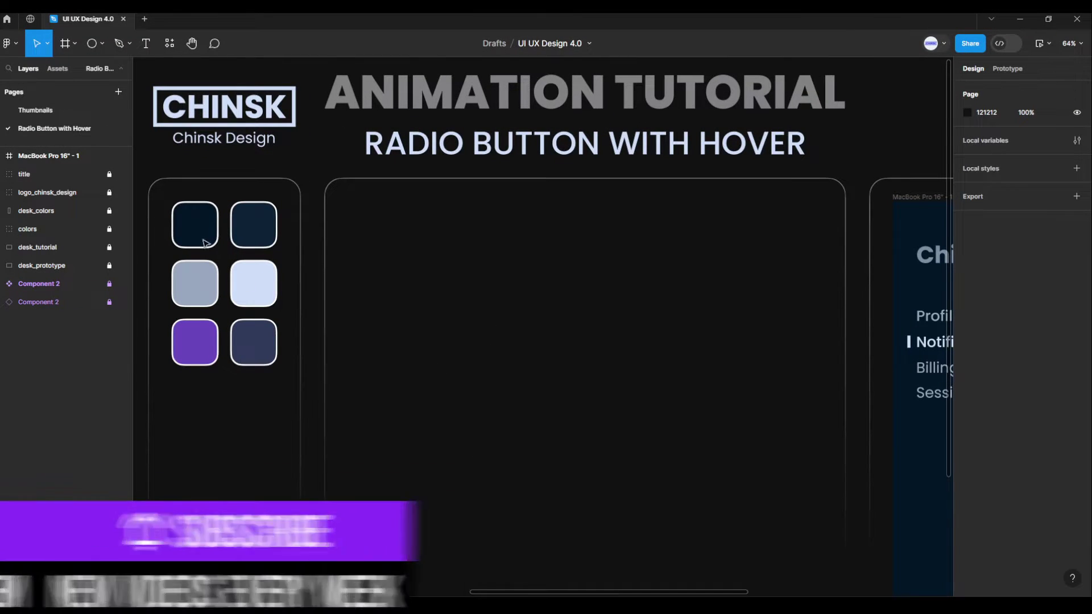
Draw a circle in the empty panel and size it 104×104 with ratio locked
left_click(104, 44)
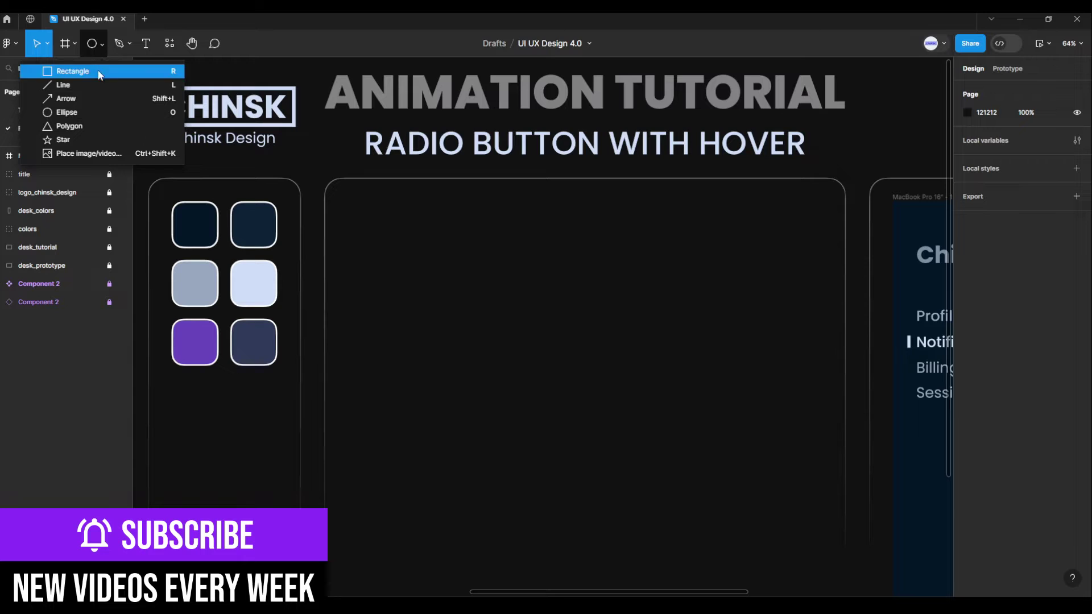
left_click(80, 114)
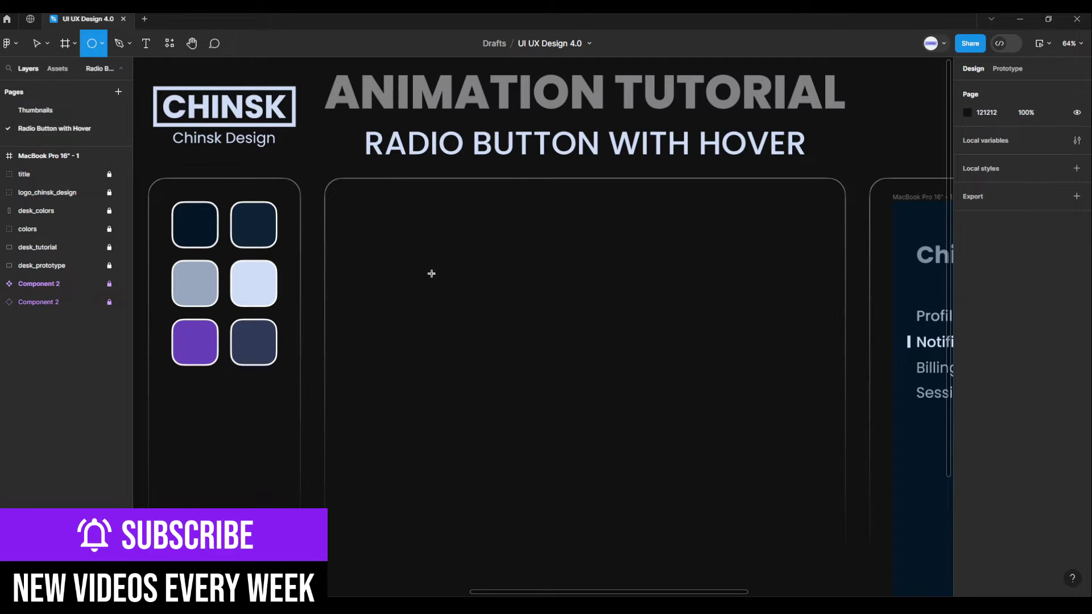
left_click(481, 271)
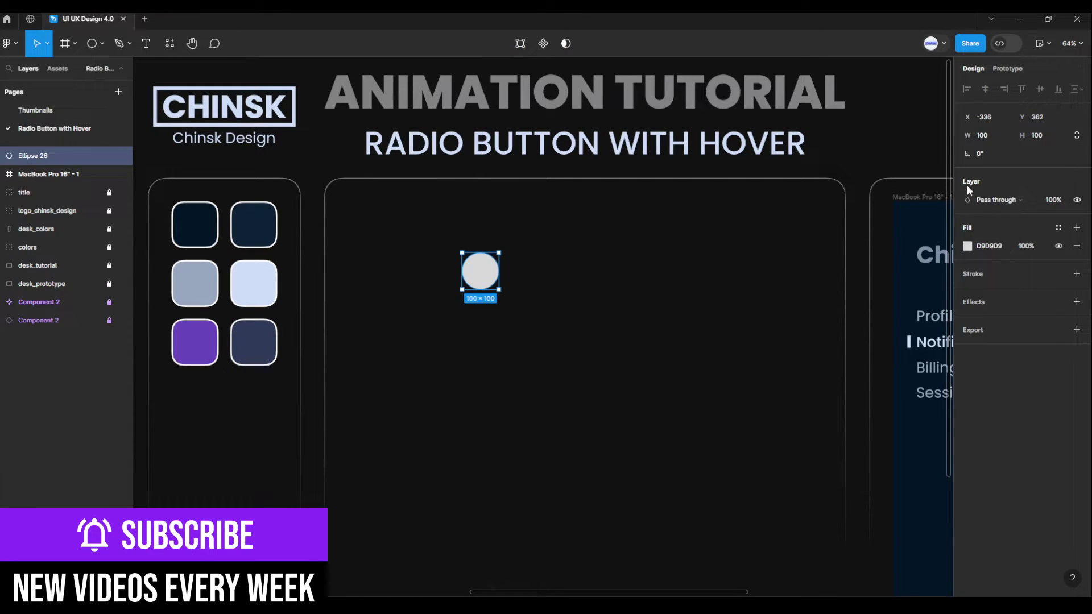
left_click(1078, 138)
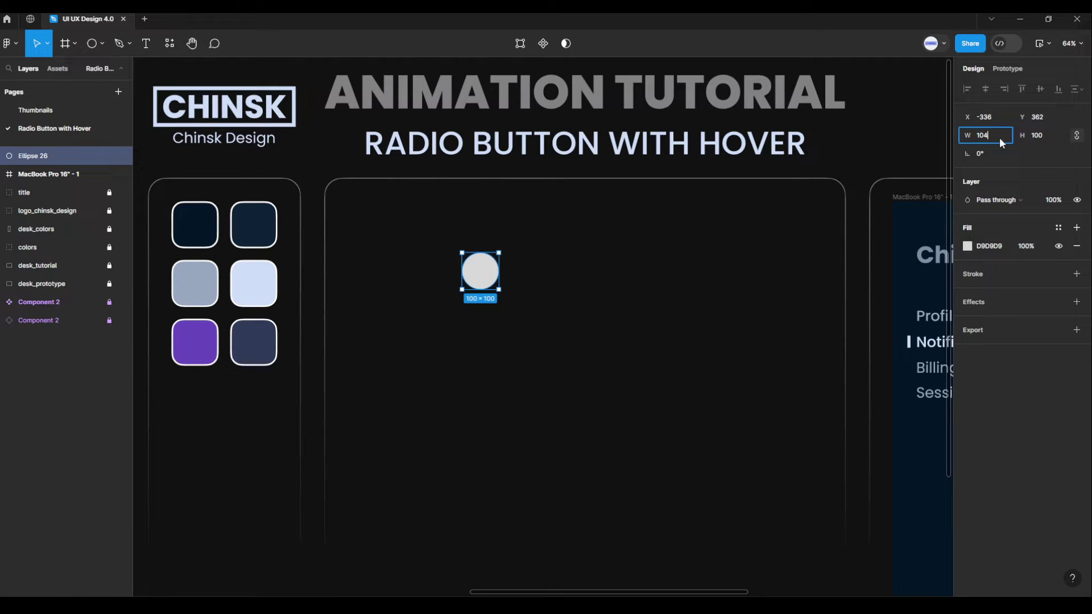
key("Return")
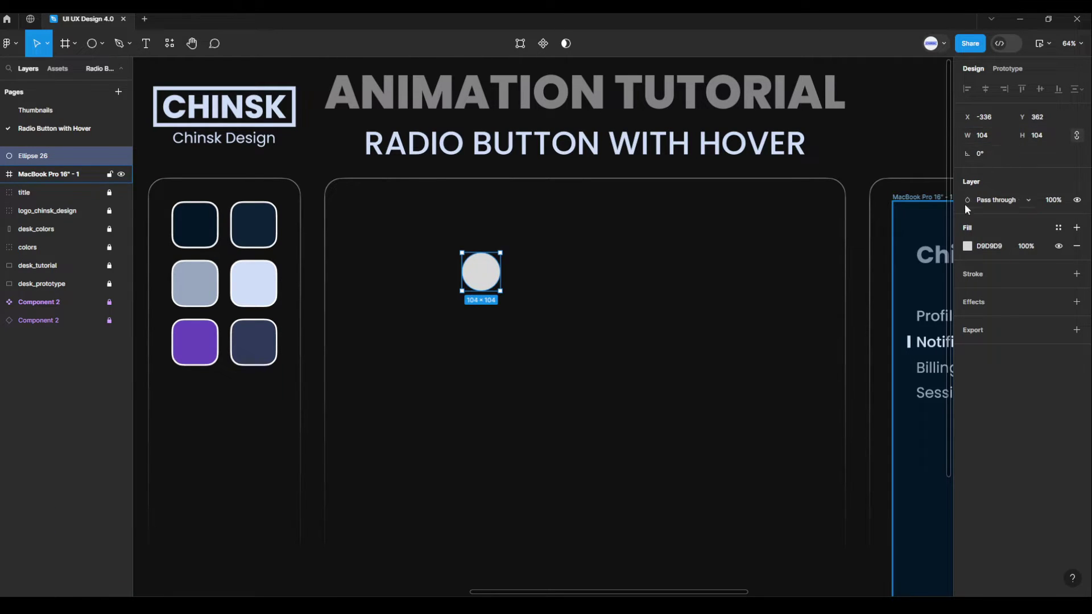
Fill the circle with the dark navy 2F3A5A swatch colour
left_click(967, 247)
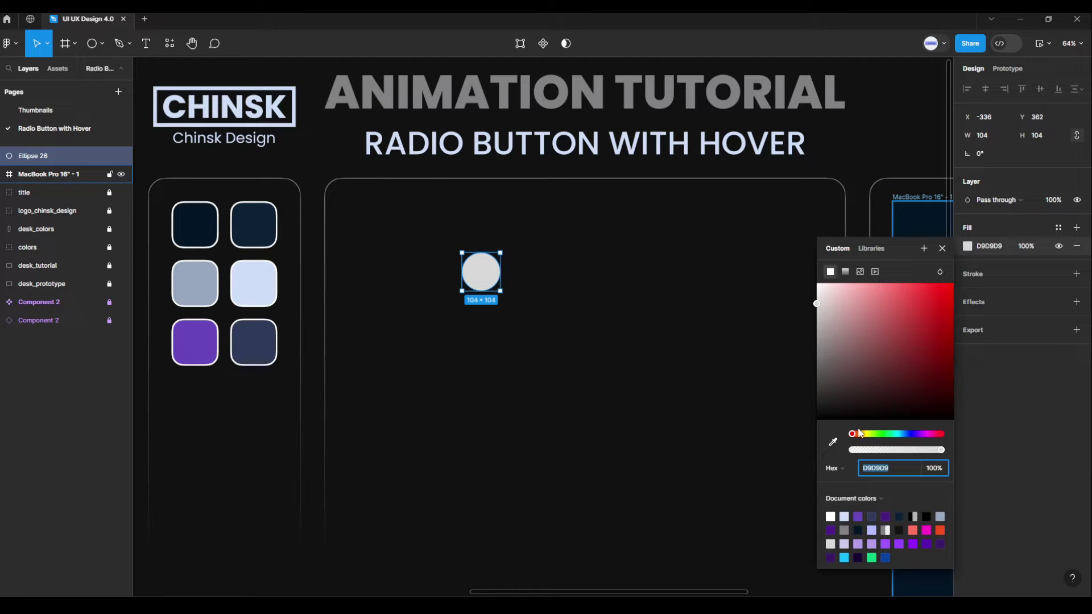
left_click(833, 442)
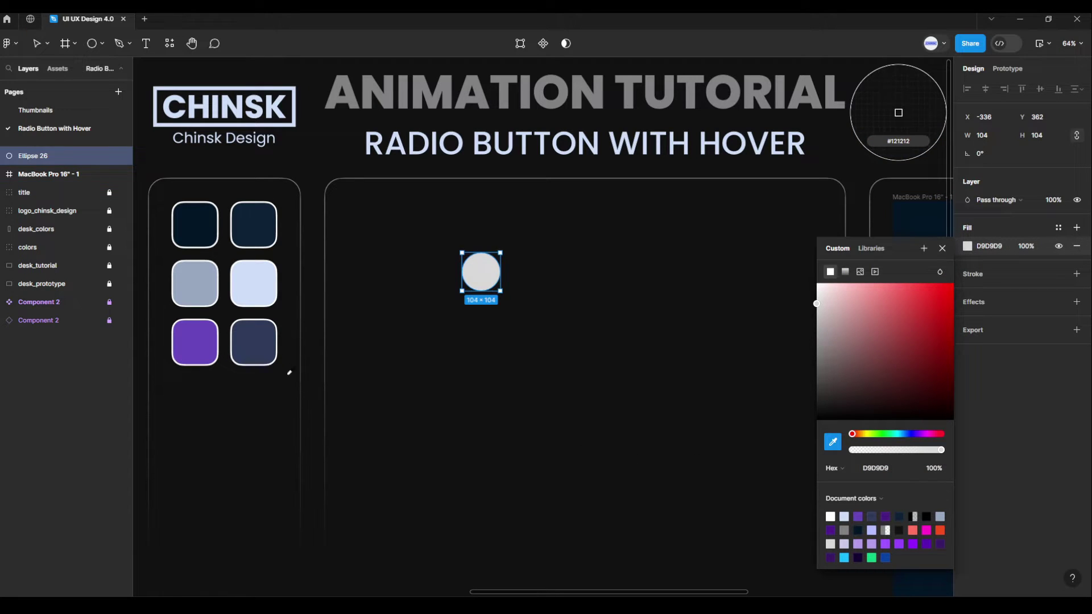
left_click(257, 347)
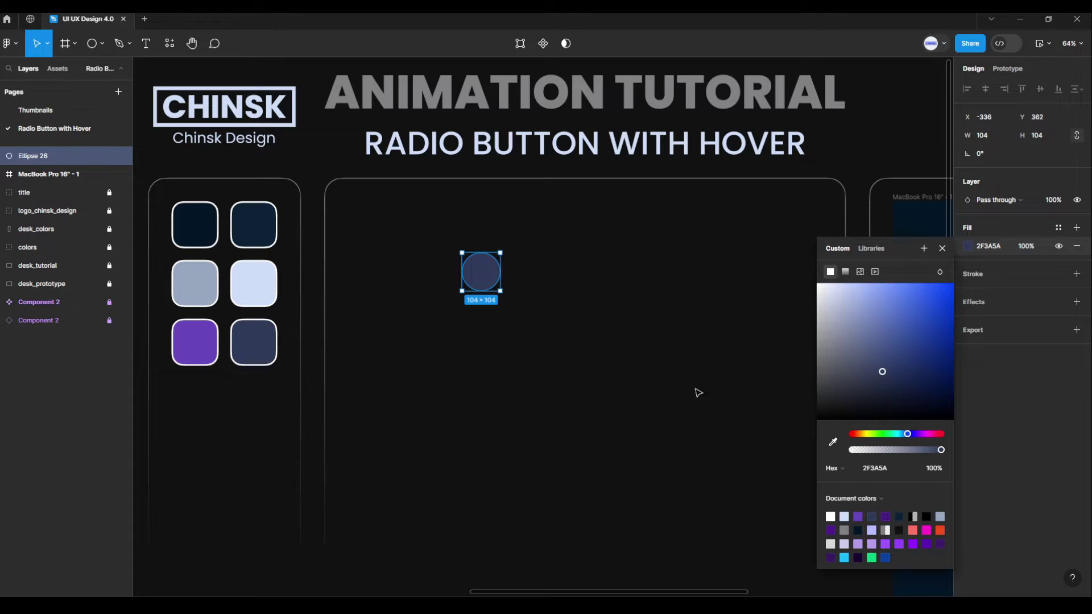
left_click(943, 249)
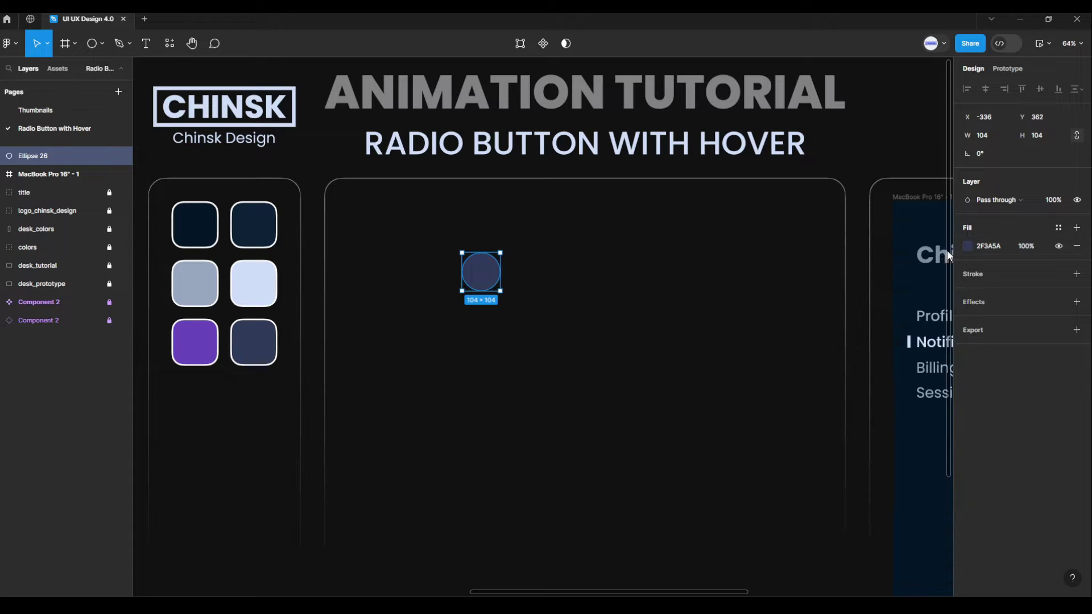
Draw a second circle beside the navy one, sized 72×72 with ratio locked
key("Escape")
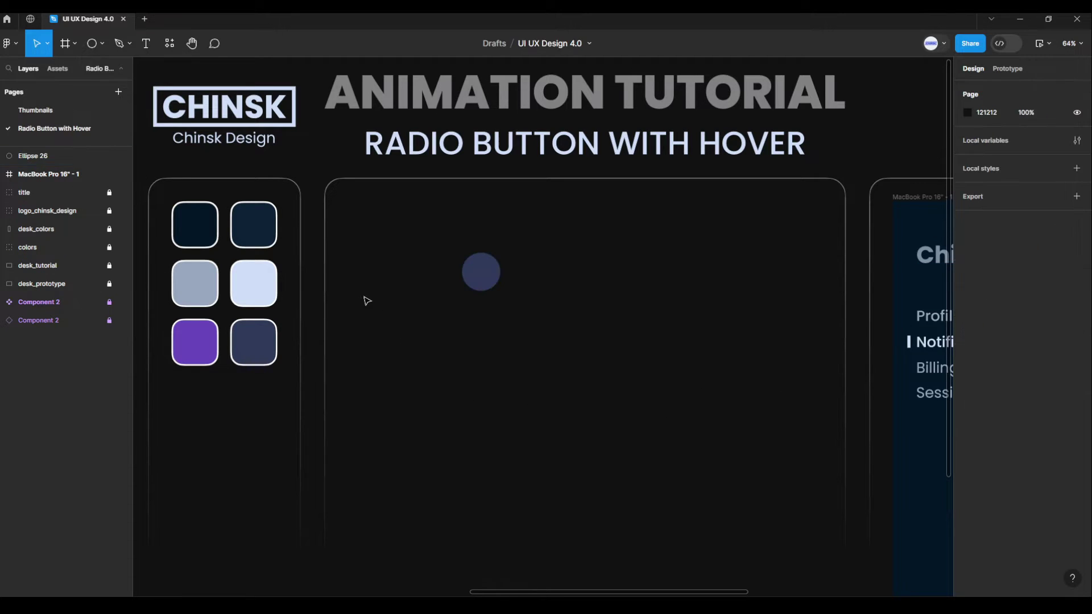
key("o")
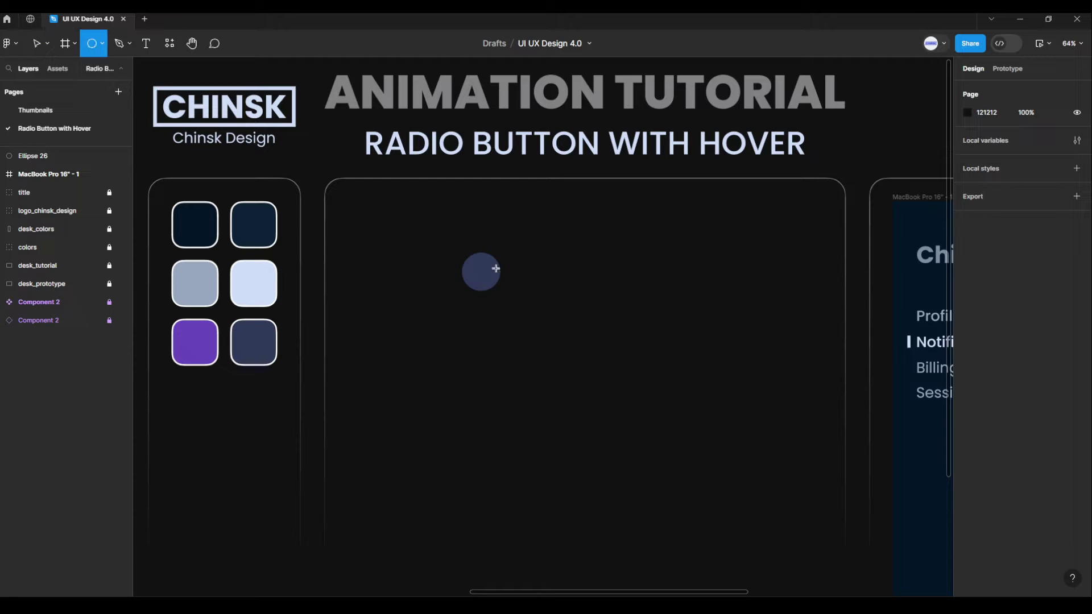
left_click(601, 312)
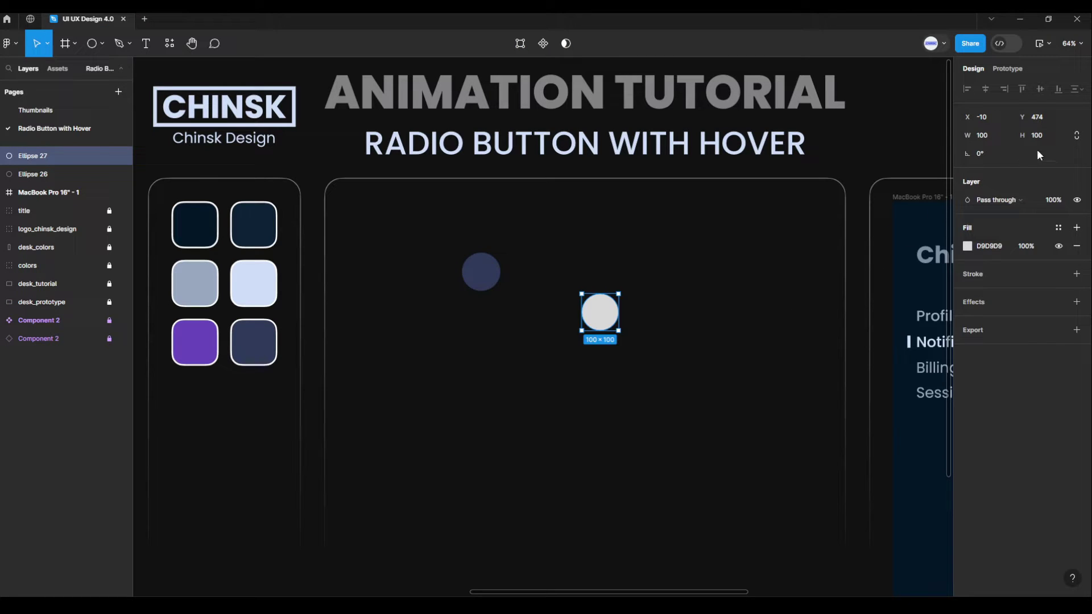
left_click(1076, 139)
type("72")
key("Return")
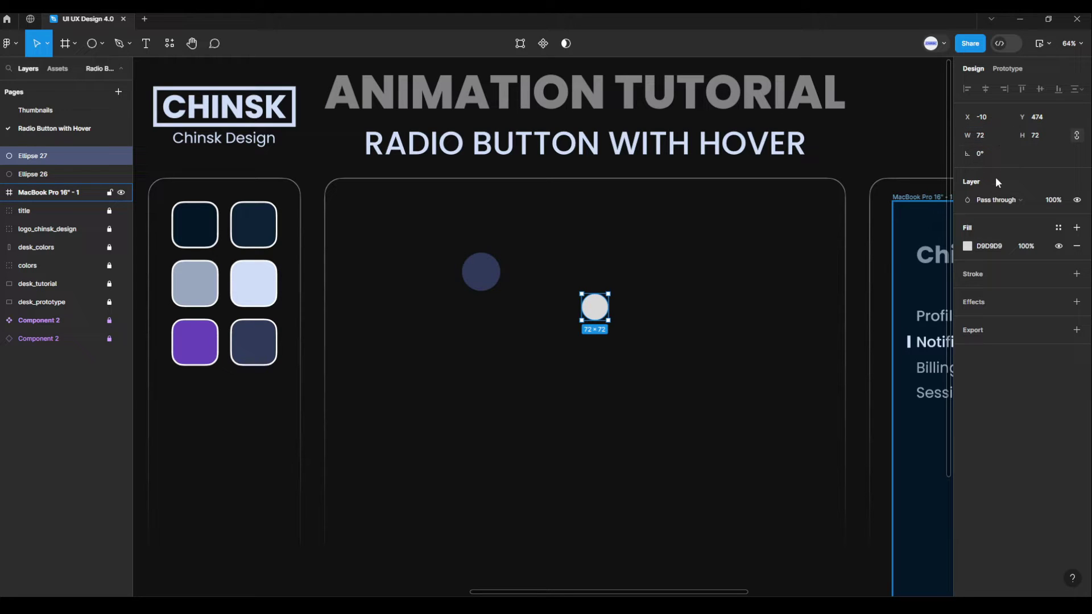
Give the second circle a 4 px light CEDEF8 stroke and remove its fill
left_click(1077, 273)
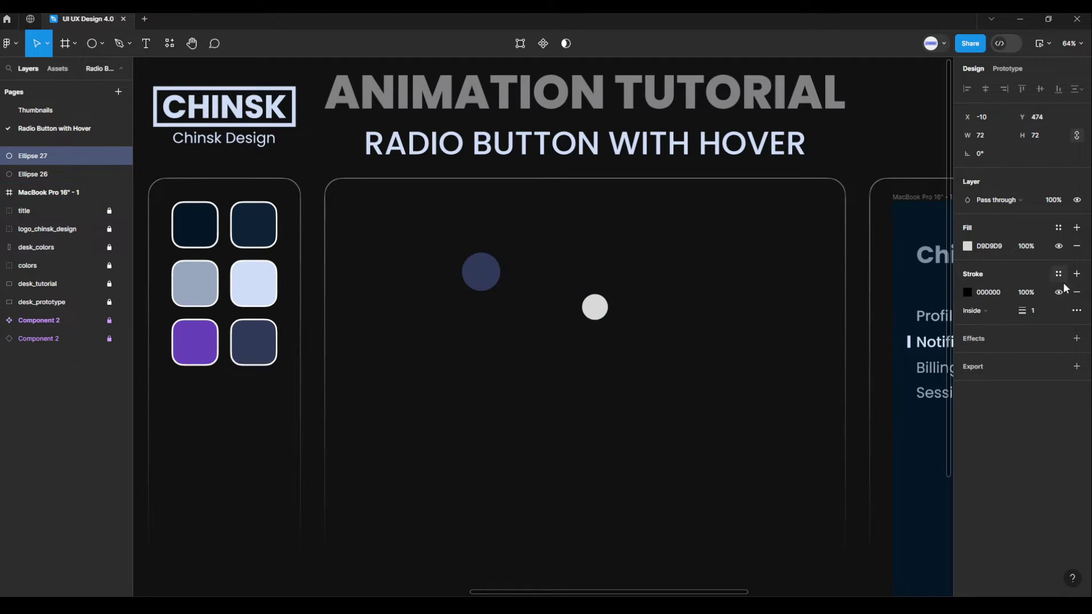
type("4")
key("Return")
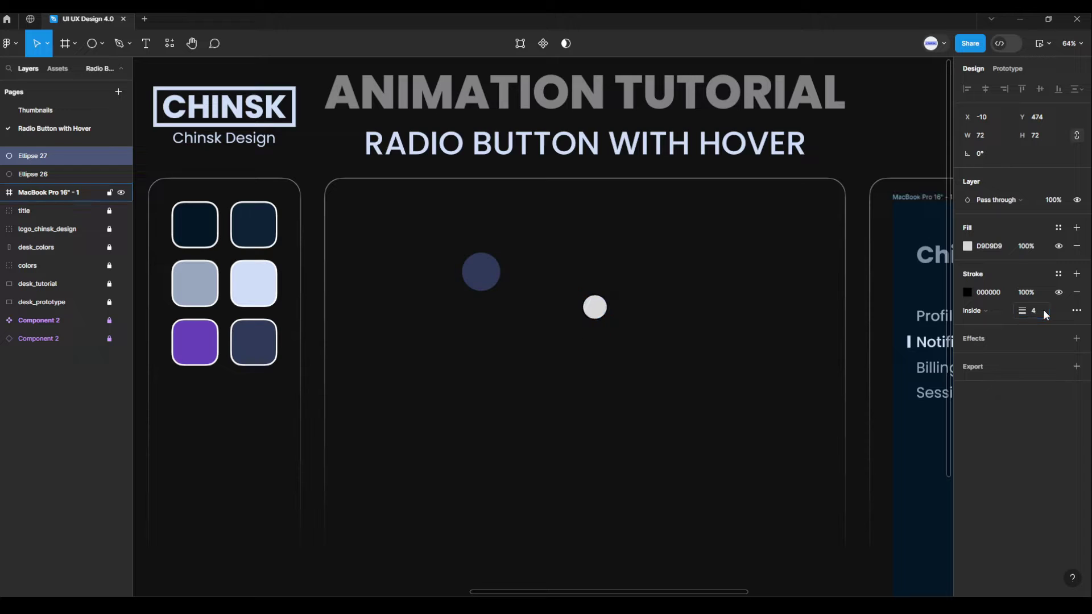
left_click(1076, 246)
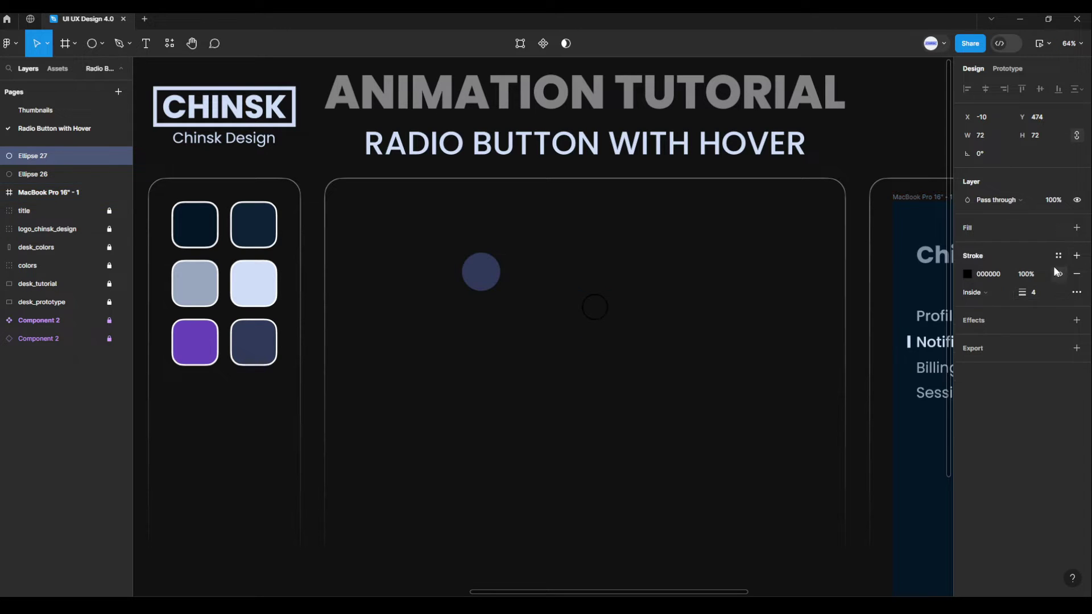
left_click(967, 274)
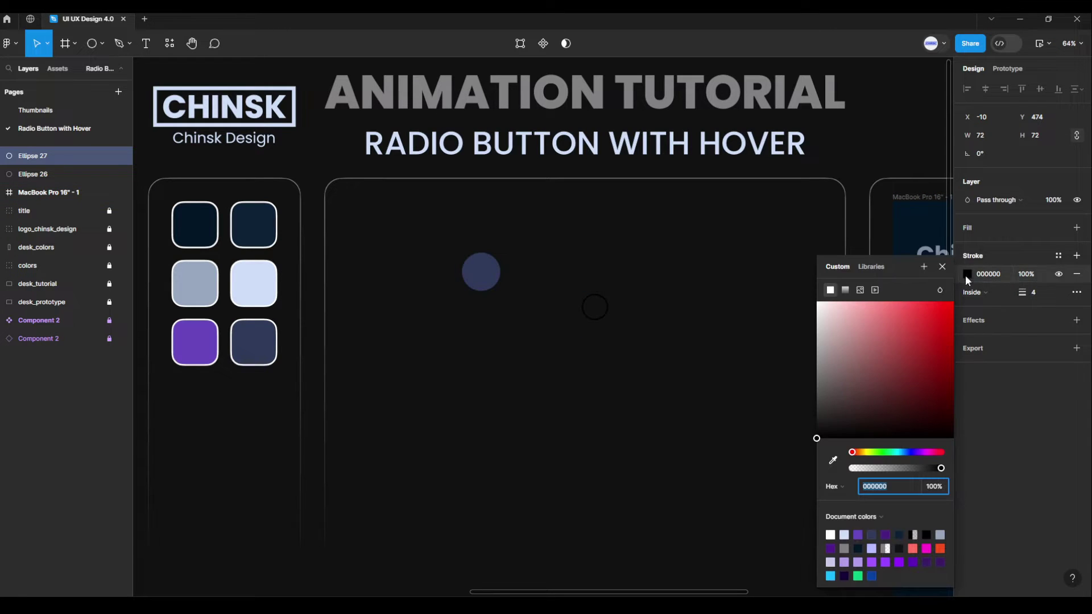
left_click(834, 461)
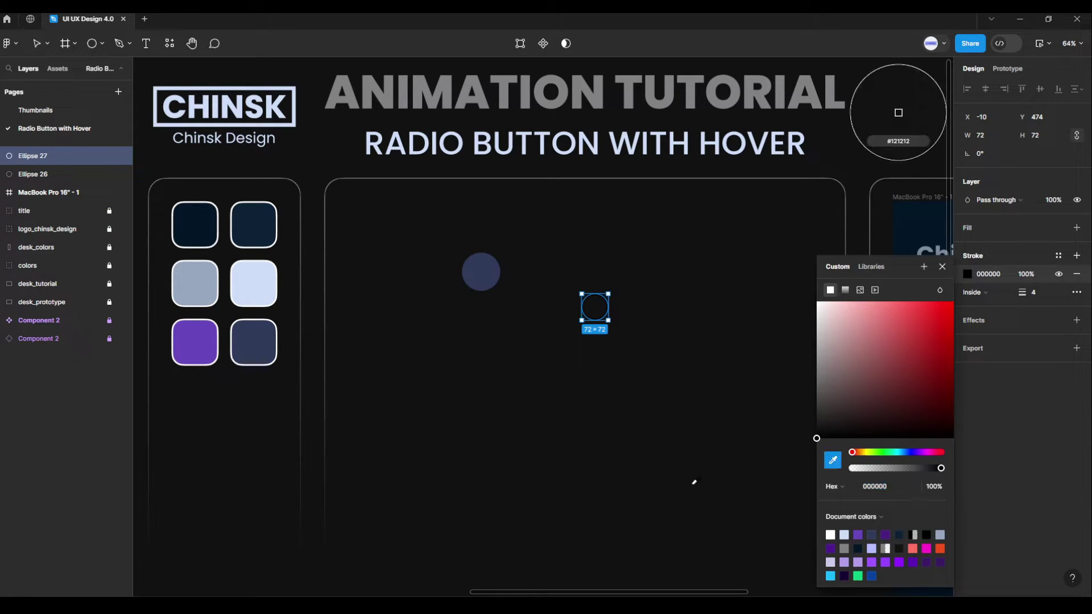
left_click(254, 284)
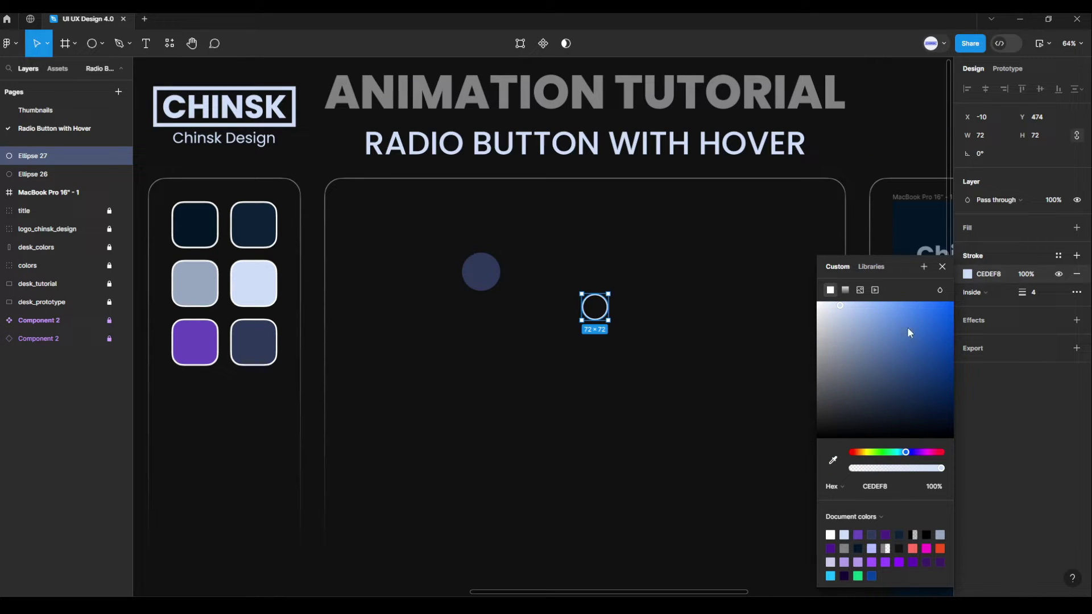
left_click(943, 267)
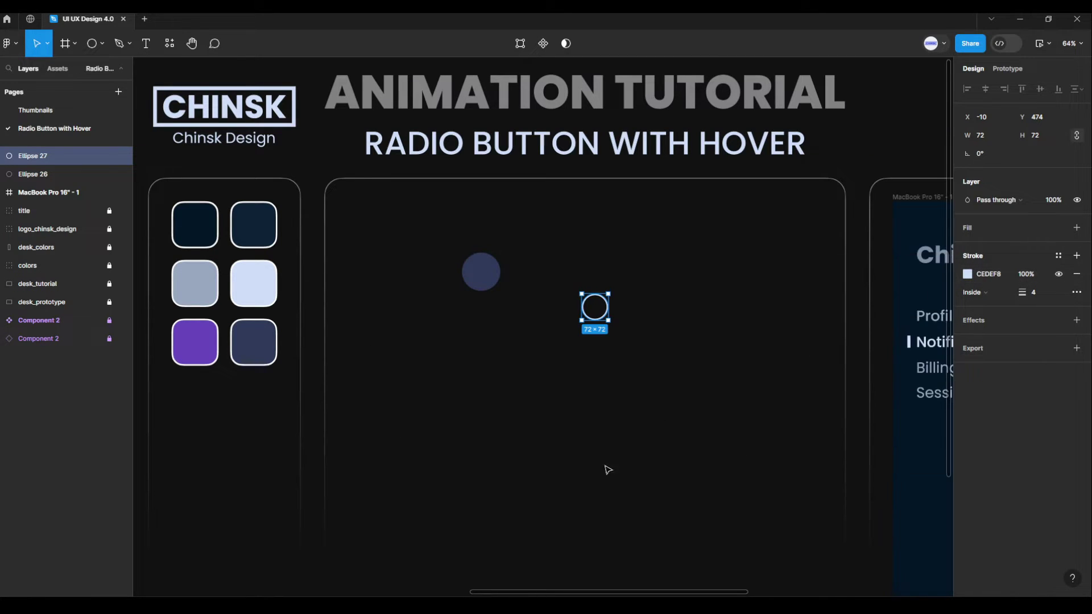
key("Escape")
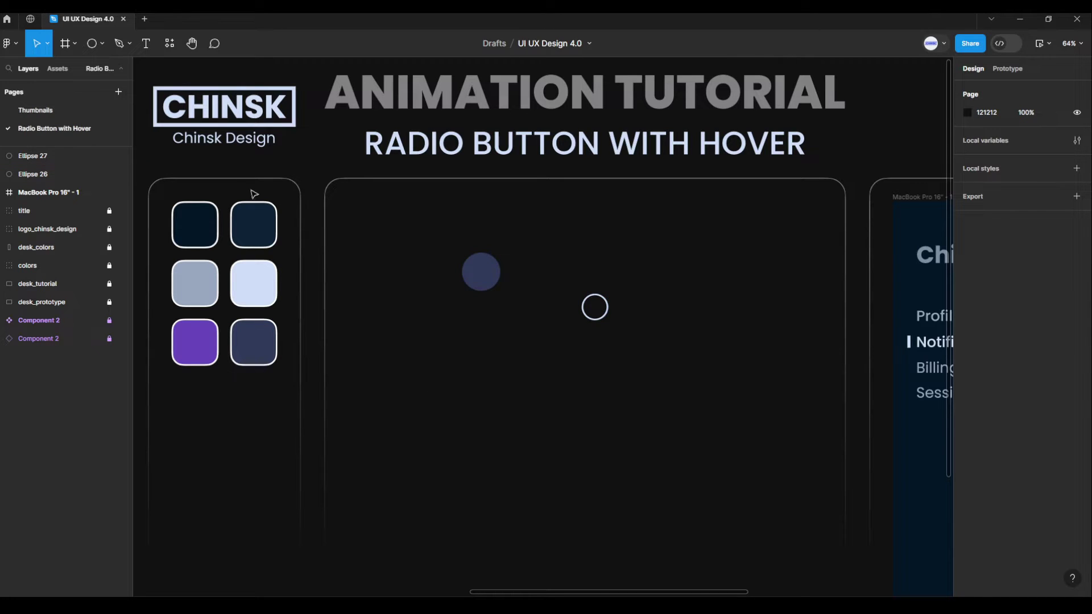
Add a 48×48 circle below the navy one, filled with the purple swatch
left_click(94, 46)
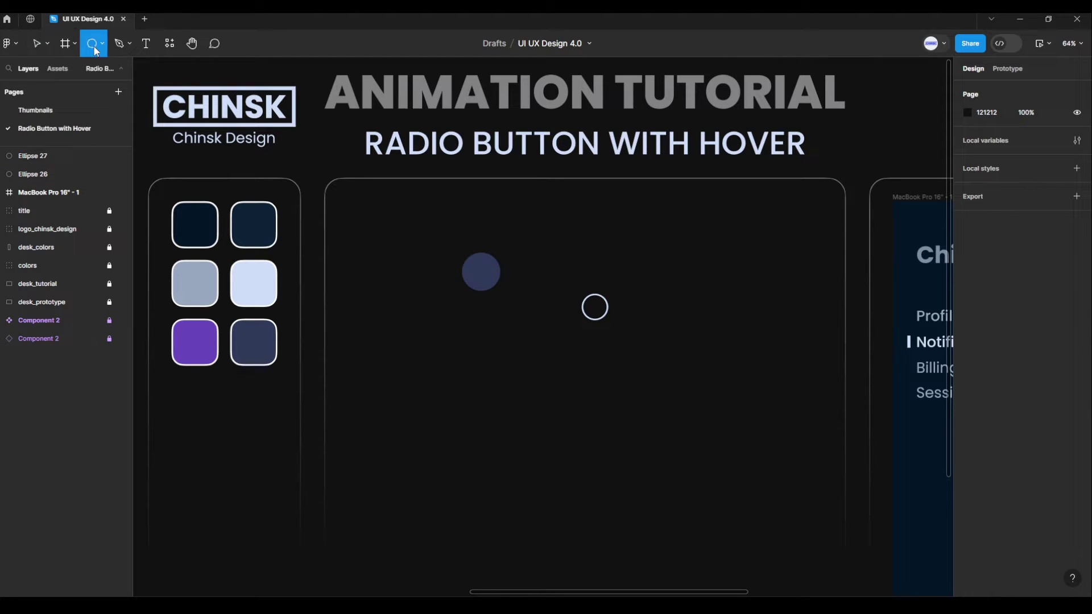
left_click(498, 334)
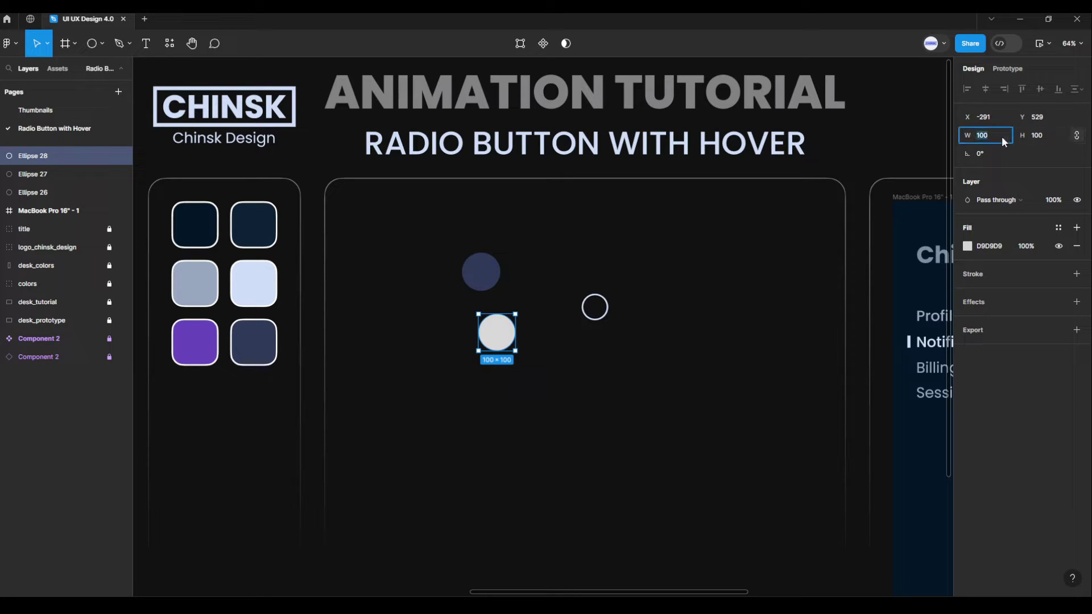
type("48")
key("Return")
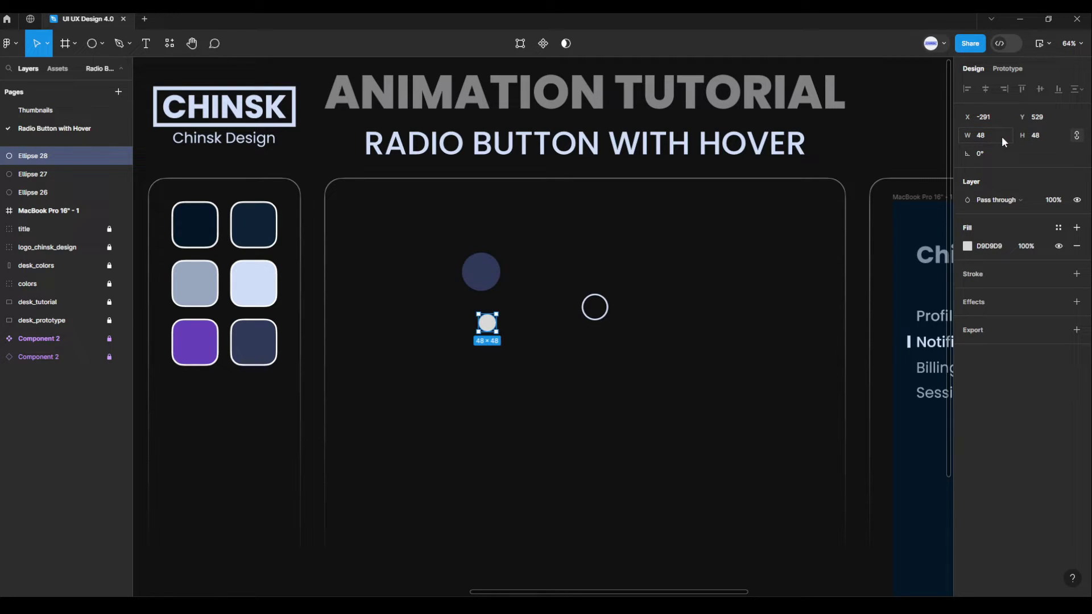
left_click(967, 246)
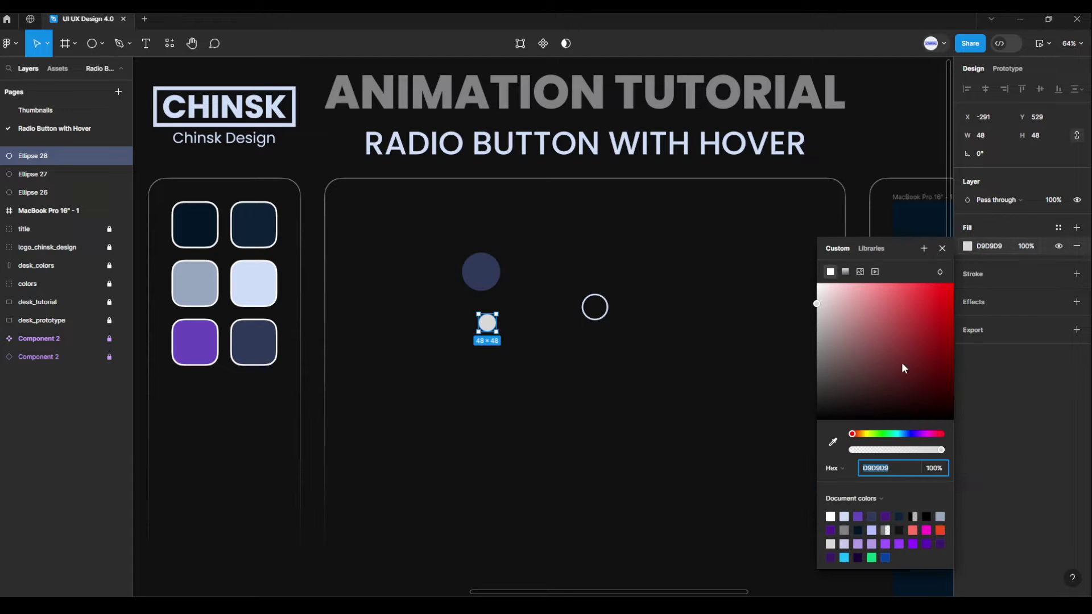
left_click(833, 442)
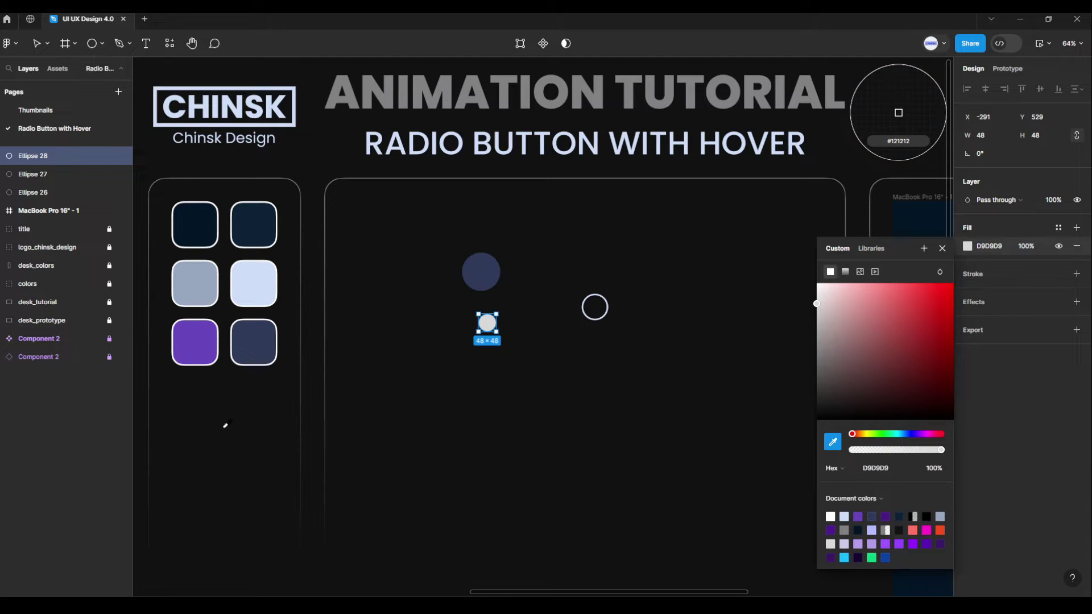
left_click(193, 344)
left_click(201, 392)
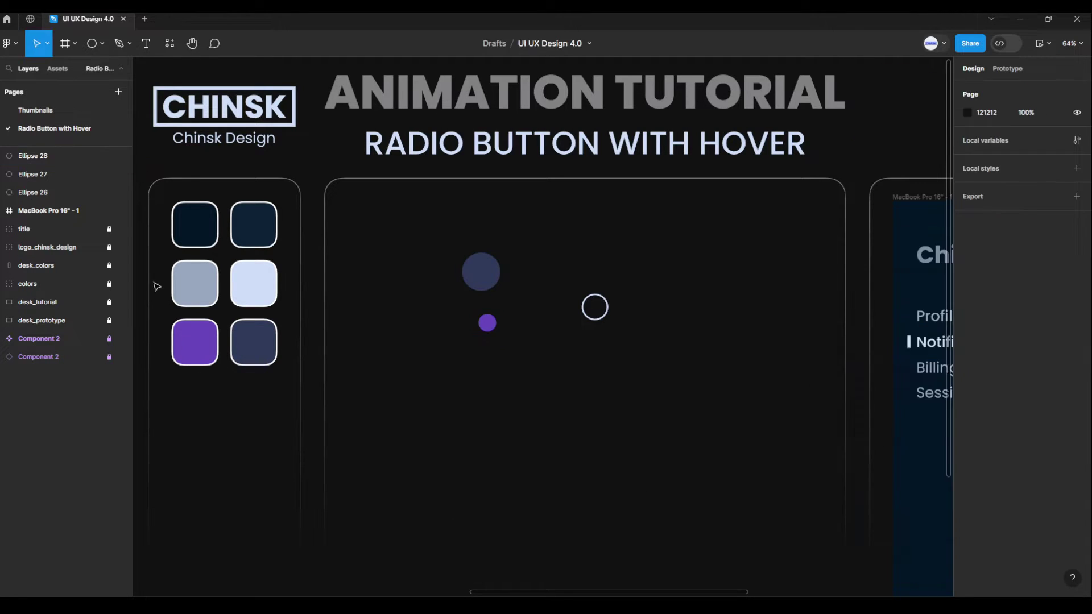
Rename the purple, ring and navy circle layers Ellipse Select, Ellipse Stroke and Ellipse Hover
double_click(41, 155)
type("Select")
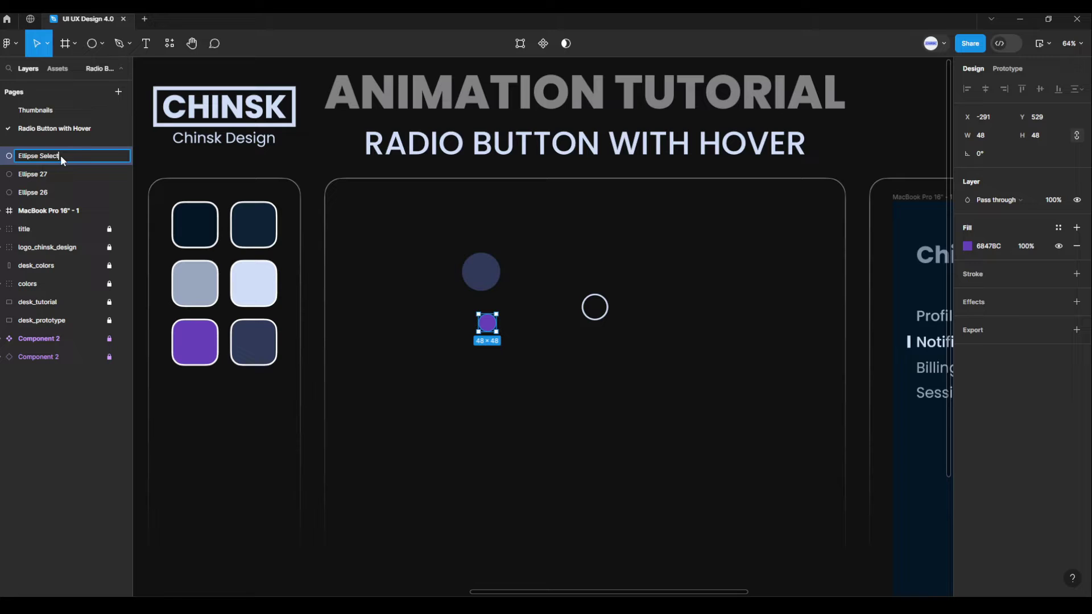
key("Return")
left_click(46, 169)
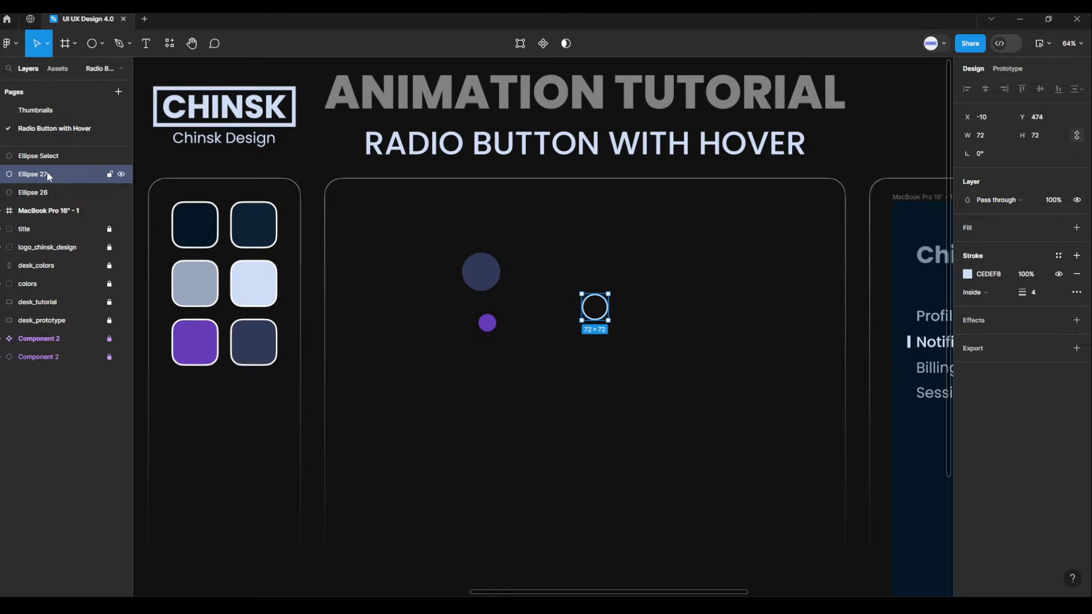
double_click(47, 174)
type("Stroke")
double_click(47, 190)
type("Hov")
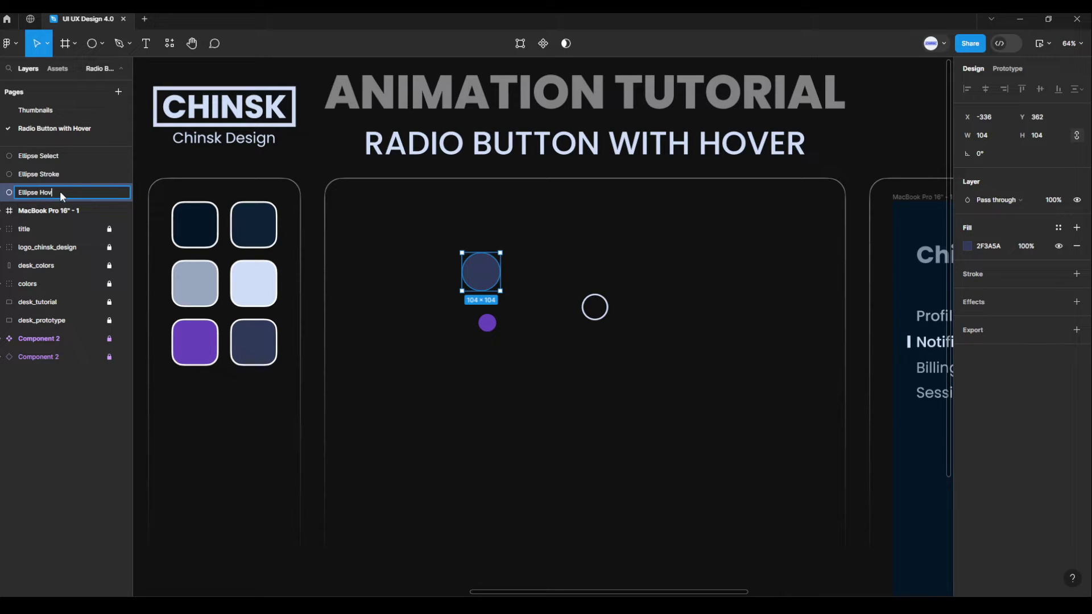
type("er")
key("Return")
left_click(54, 155)
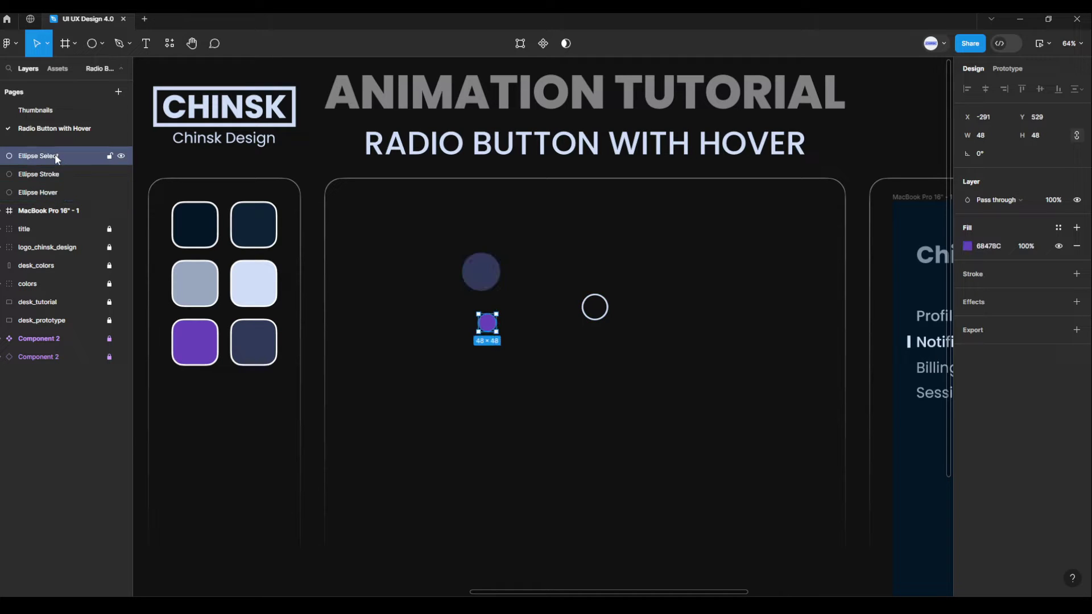
left_click(59, 174)
left_click(63, 191)
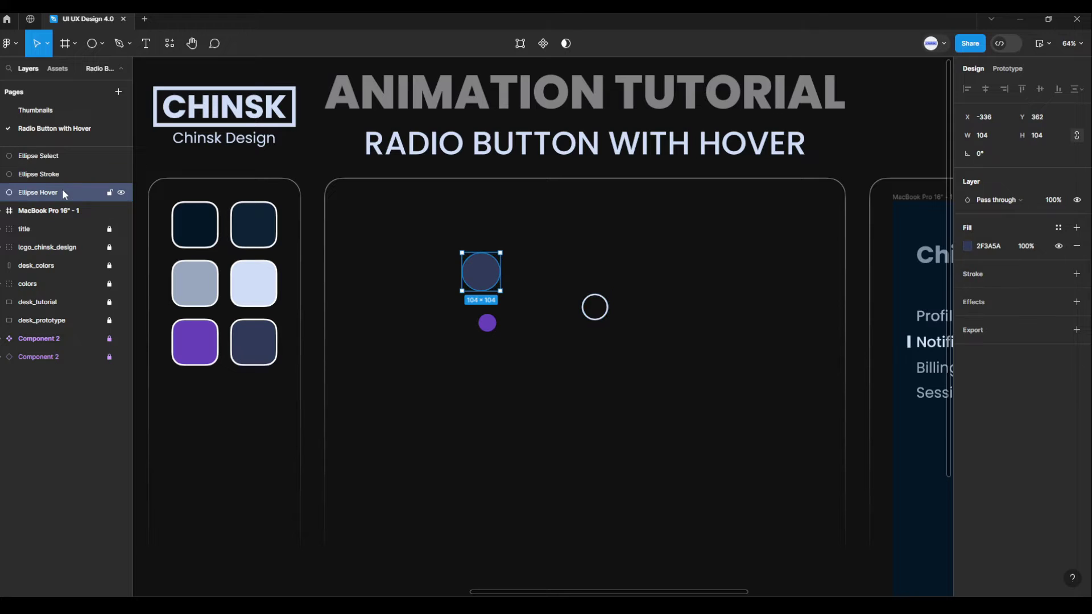
left_click(485, 384)
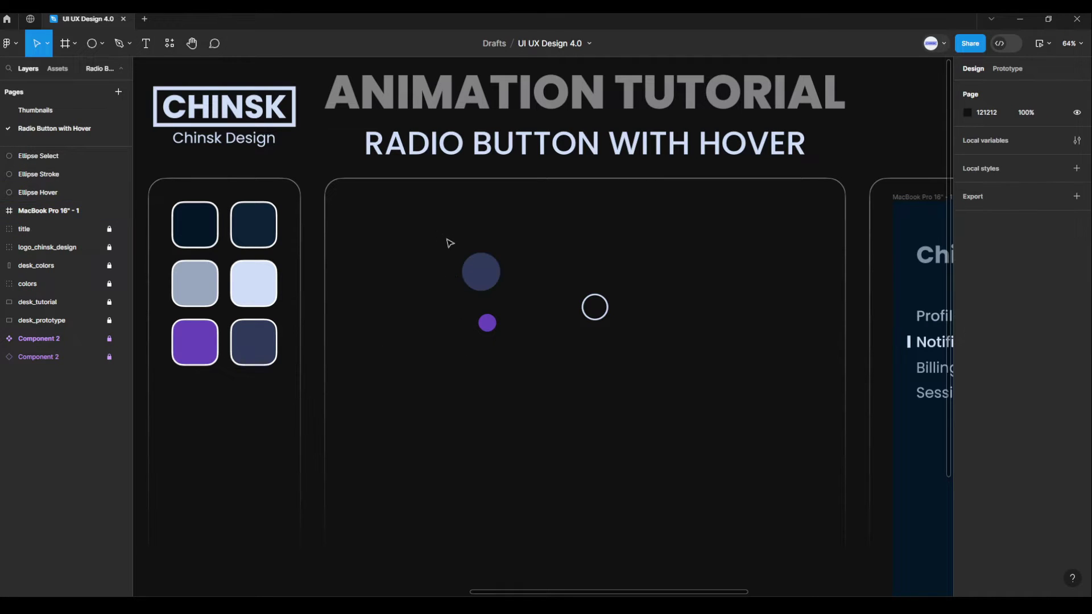
Align the three ellipses' horizontal and vertical centres into concentric circles
left_click_drag(442, 234, 626, 387)
scroll(582, 364, "up", 1)
scroll(582, 364, "up", 3)
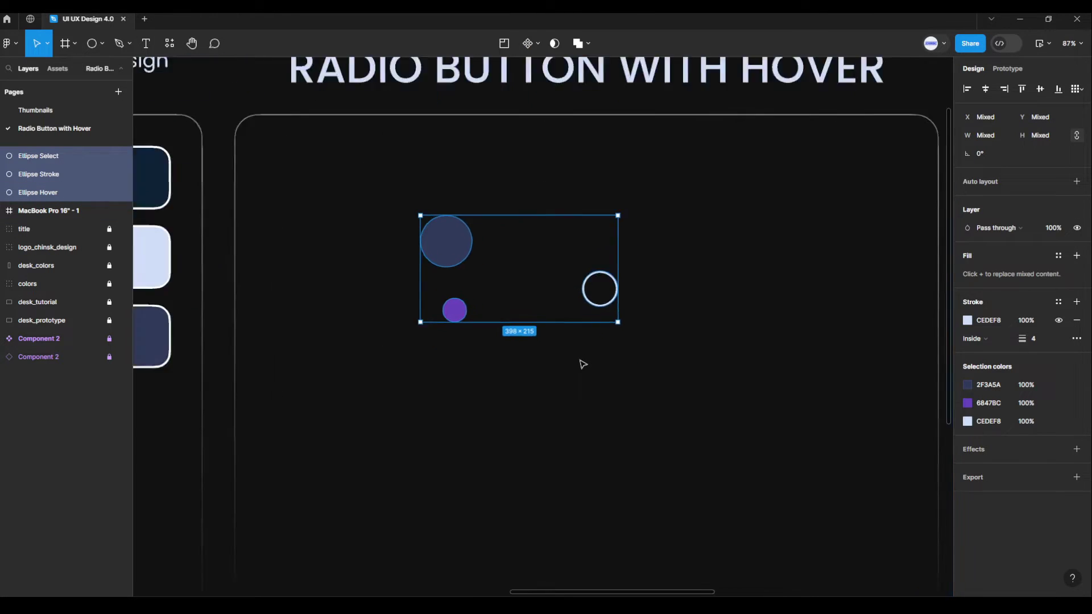
scroll(569, 361, "up", 3)
mouse_move(555, 358)
left_mouse_down()
mouse_move(591, 382)
mouse_move(598, 368)
mouse_move(610, 430)
mouse_move(601, 425)
left_mouse_up()
scroll(599, 367, "up", 1)
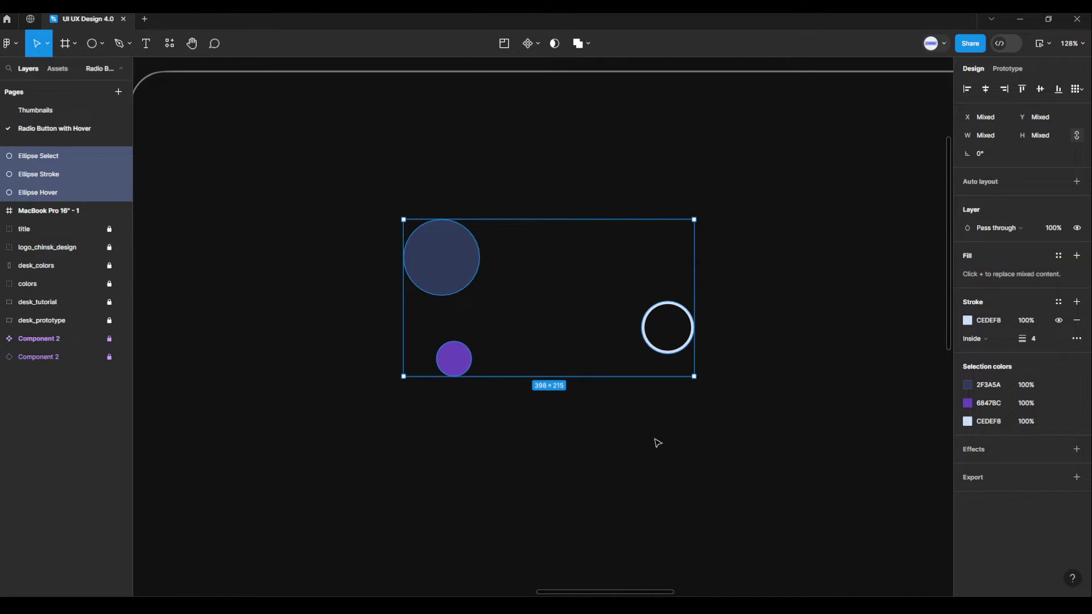
left_click(985, 90)
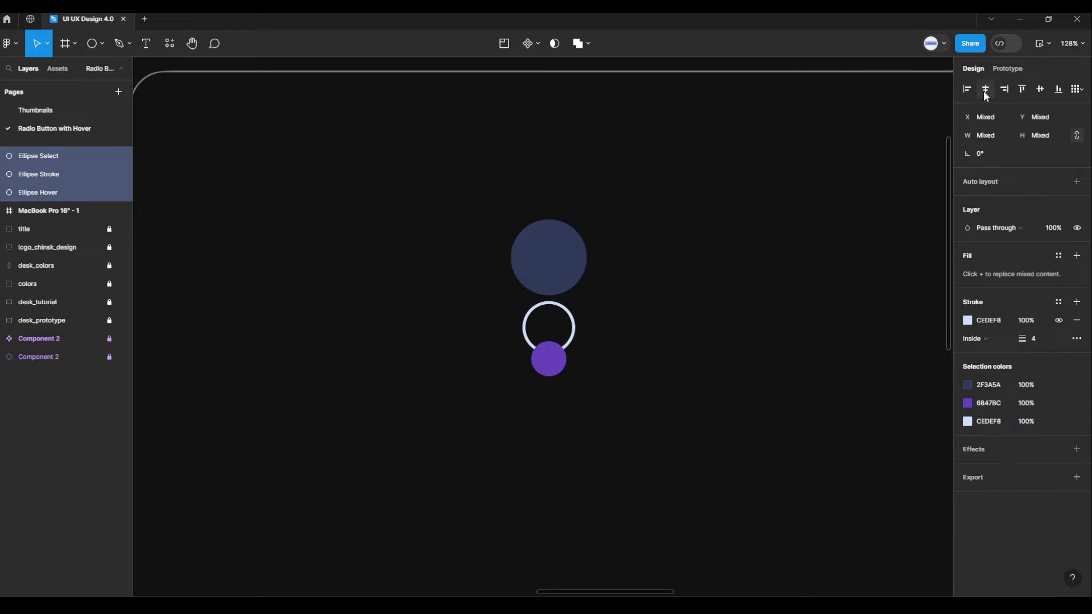
left_click(1041, 90)
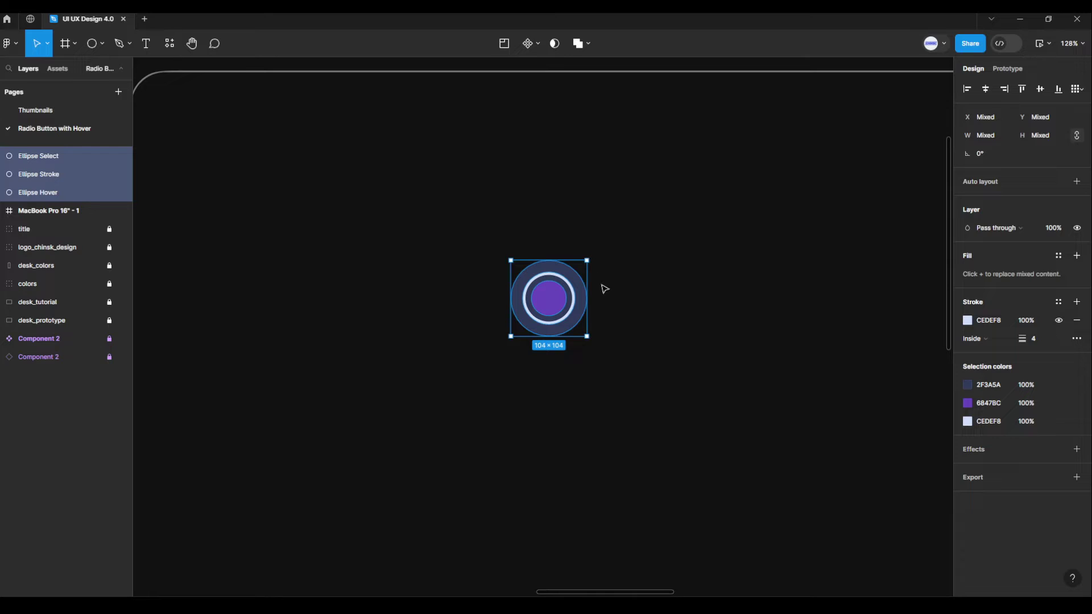
left_click(608, 302)
Group the three stacked ellipses and begin renaming the group
left_click_drag(471, 237, 641, 382)
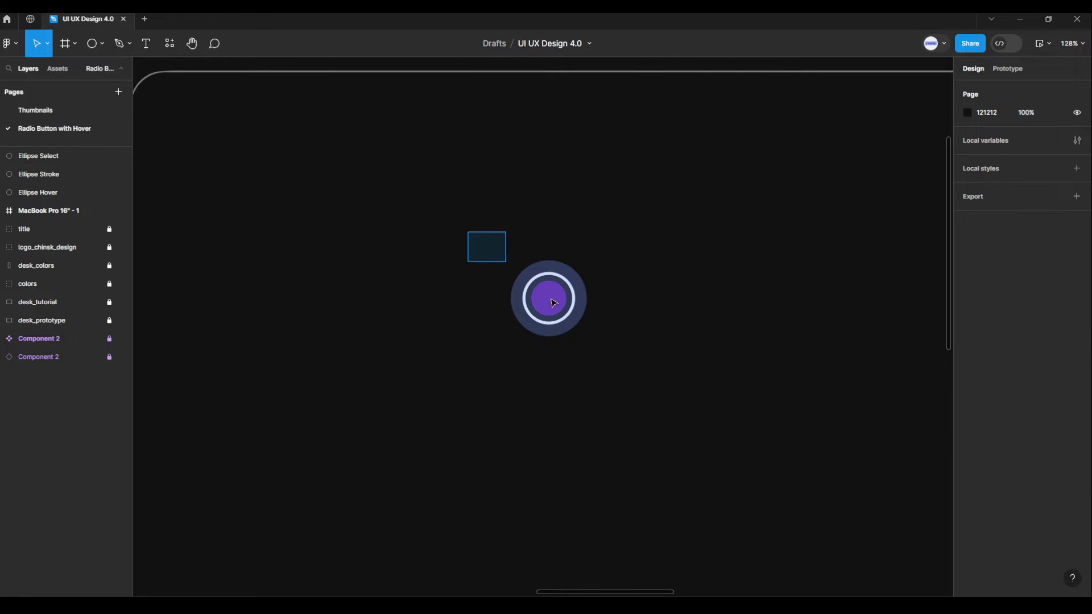
right_click(554, 310)
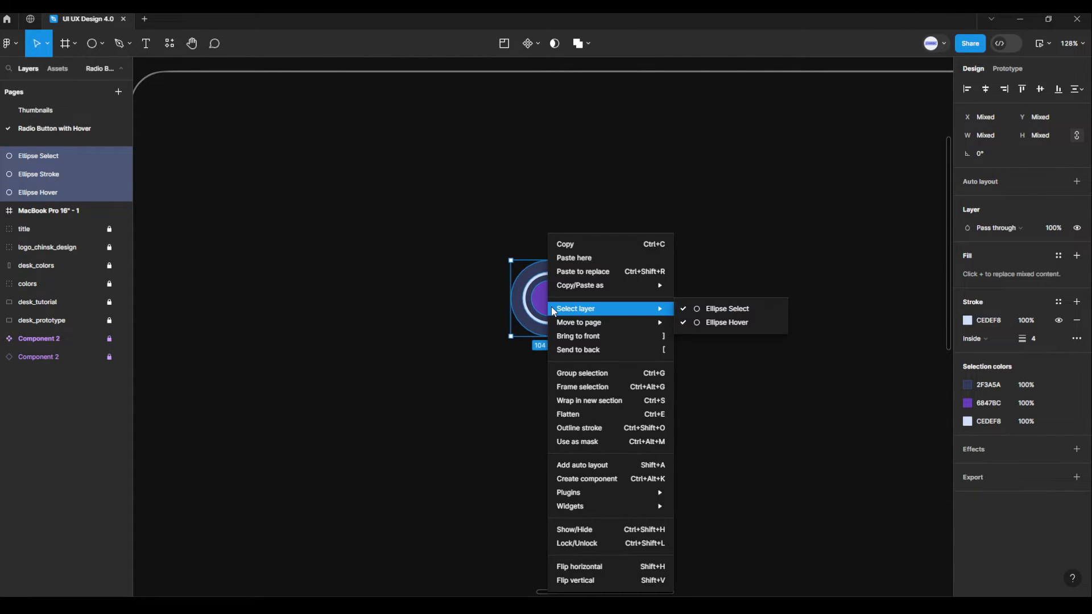
left_click(583, 374)
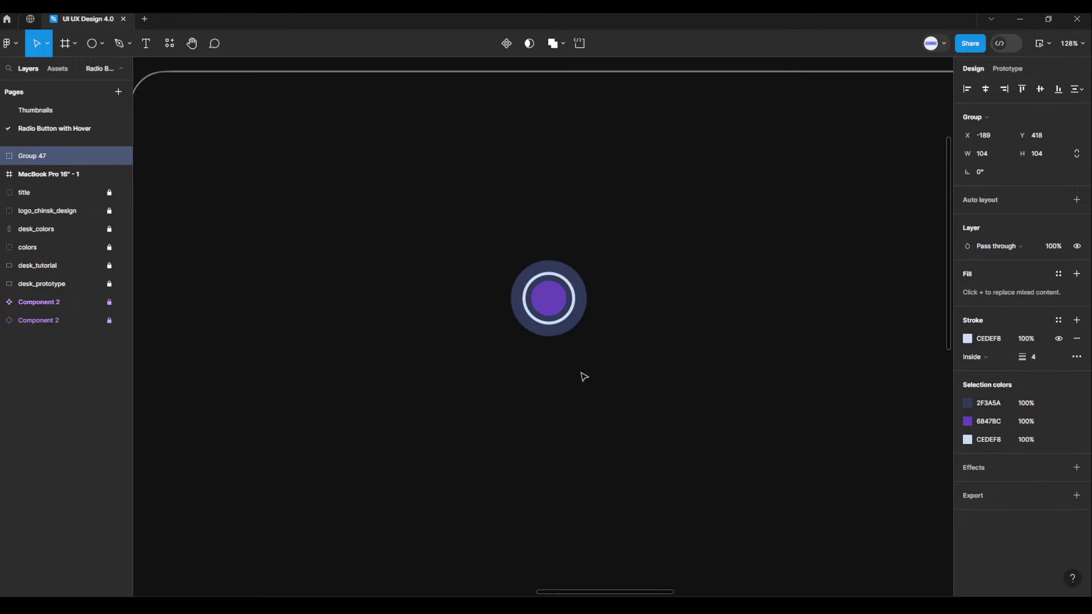
mouse_move(59, 156)
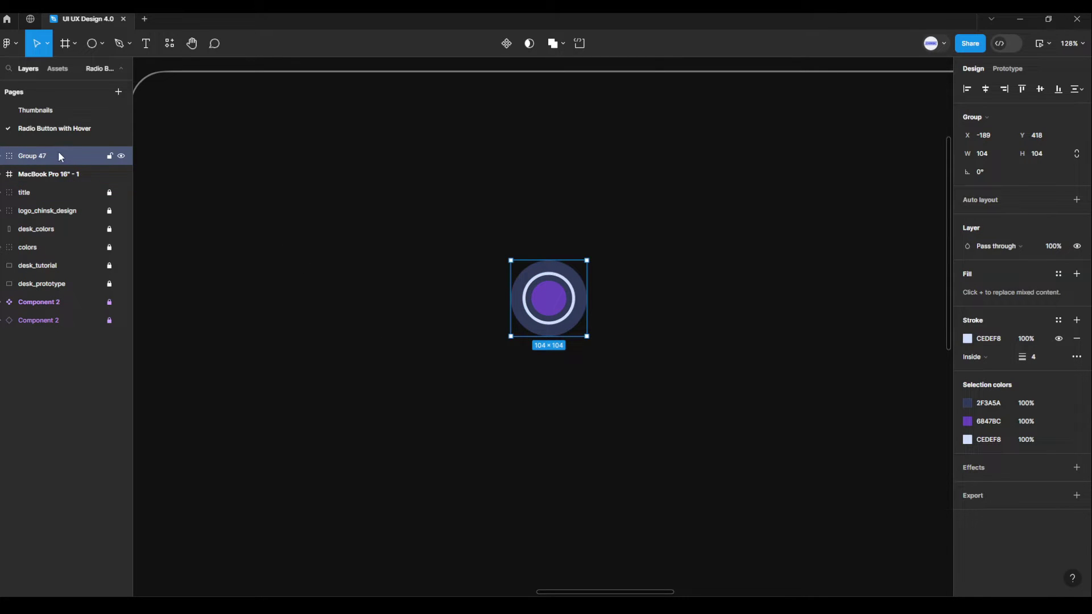
double_click(44, 159)
type("Radio Button 1")
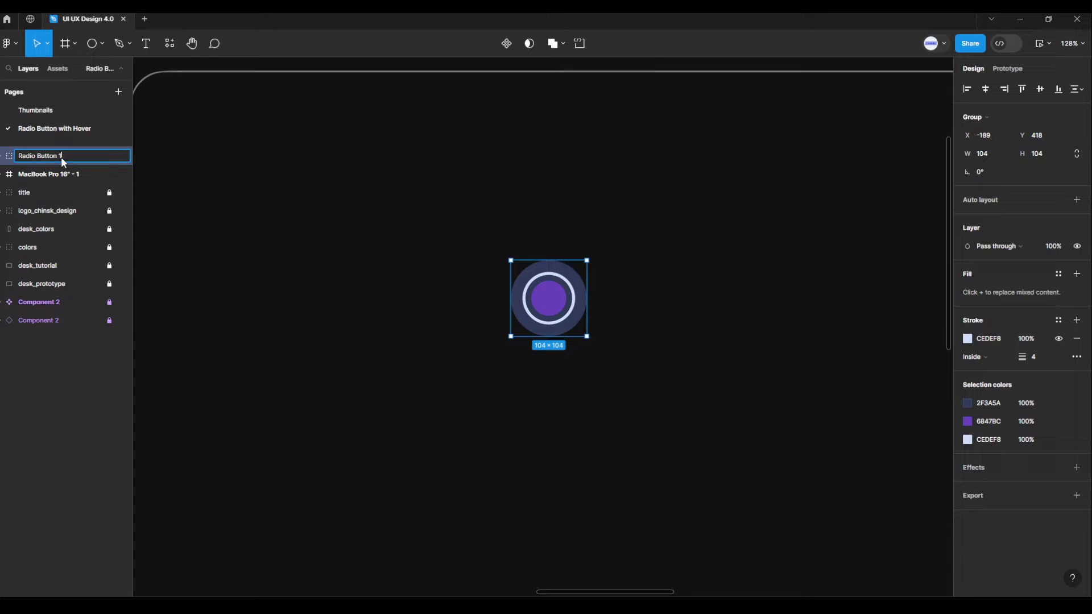
Name the group Radio Button 1 and duplicate it 16 units below
key("Return")
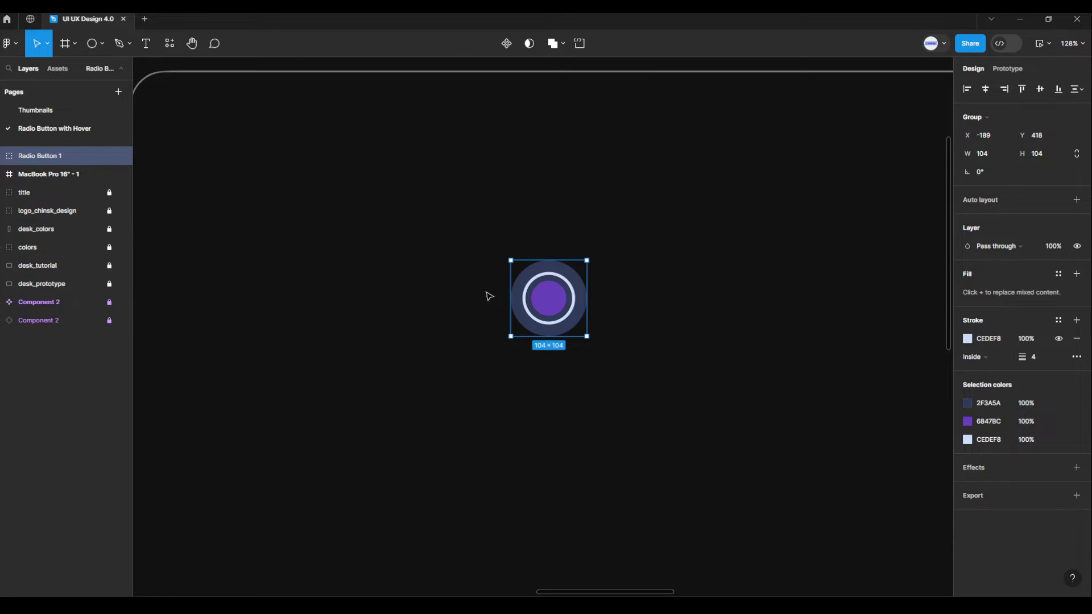
left_click_drag(545, 308, 545, 400)
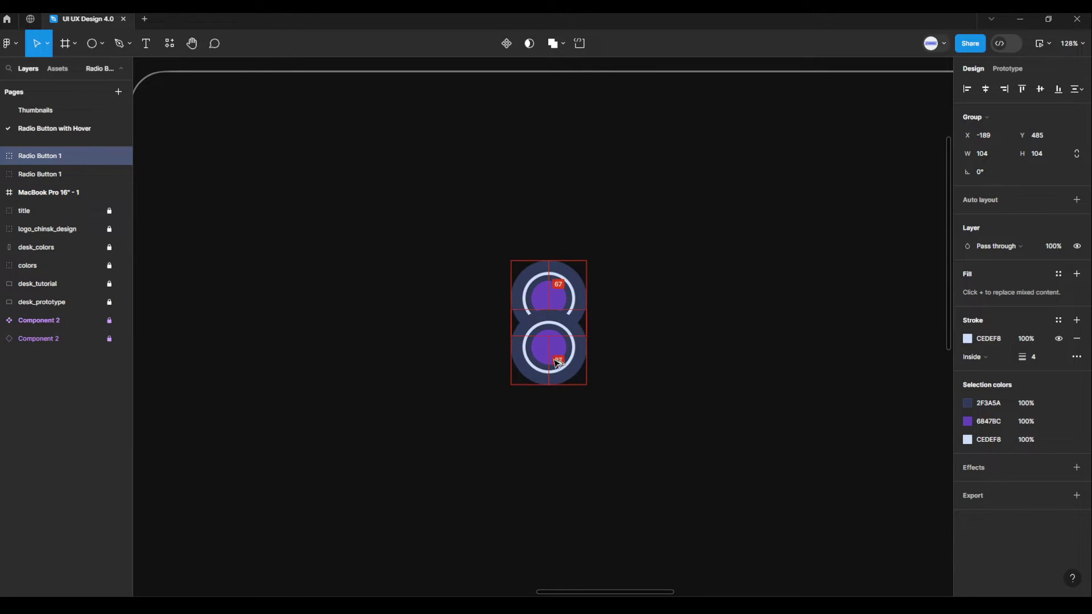
key("alt")
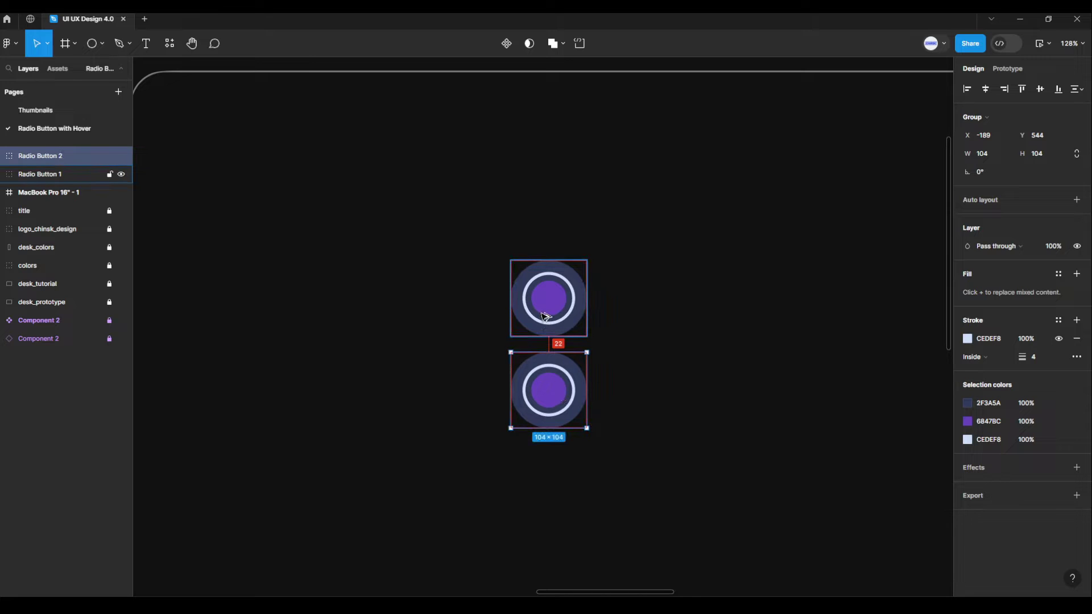
key("Up")
key("Up")
key("Up")
key("Up")
key("Up")
key("Up")
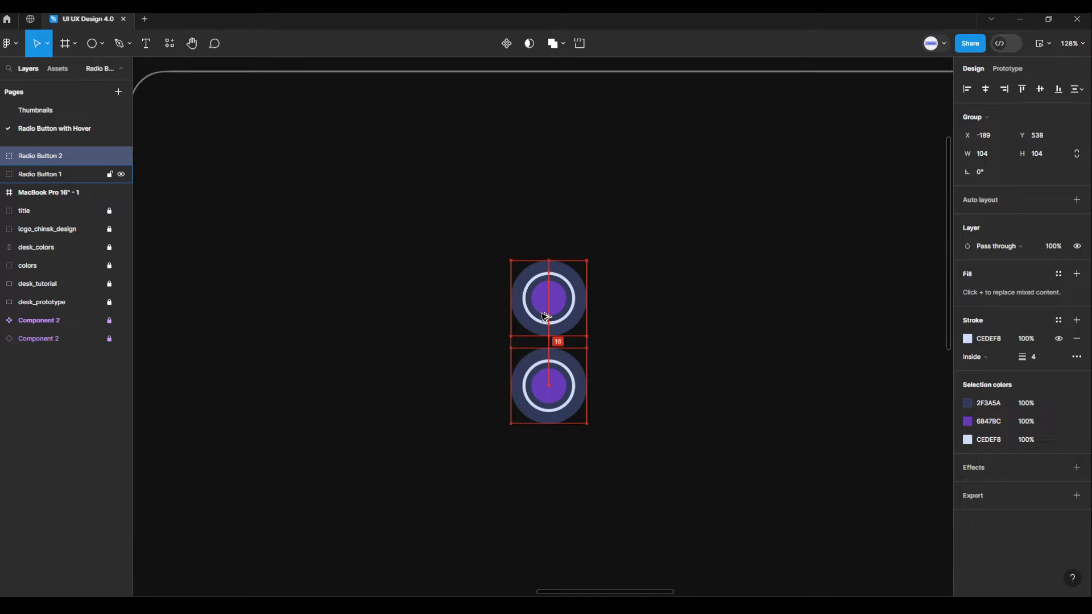
Bring Radio Button 1 to front above its copy, Radio Button 2
right_click(543, 317)
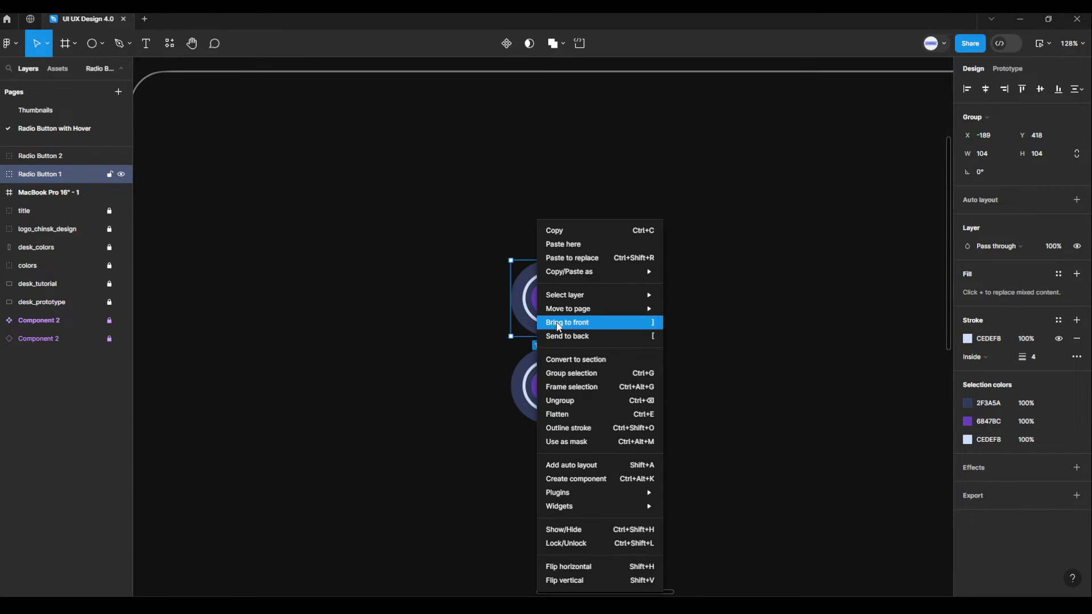
left_click(560, 320)
left_click(575, 367)
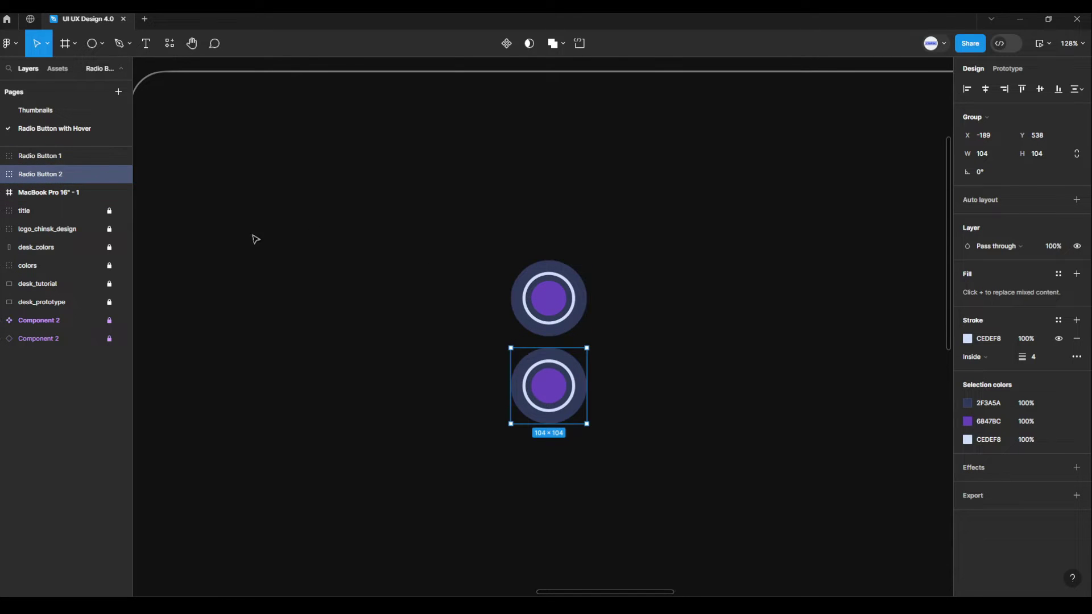
left_click(453, 289)
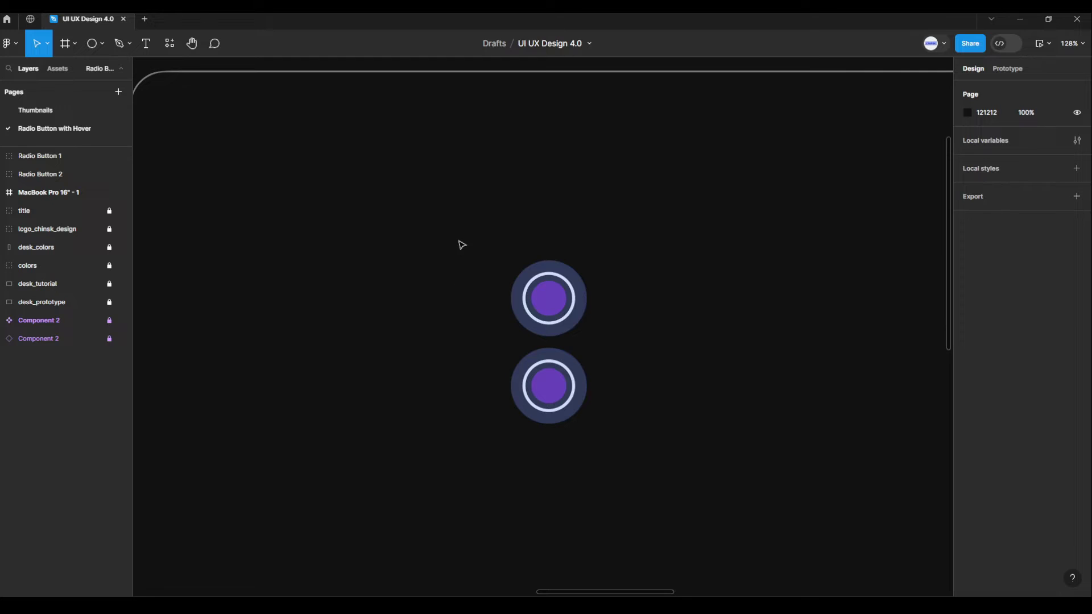
Turn both radio buttons into Component 3 and move it higher on the canvas
left_click_drag(457, 229, 646, 472)
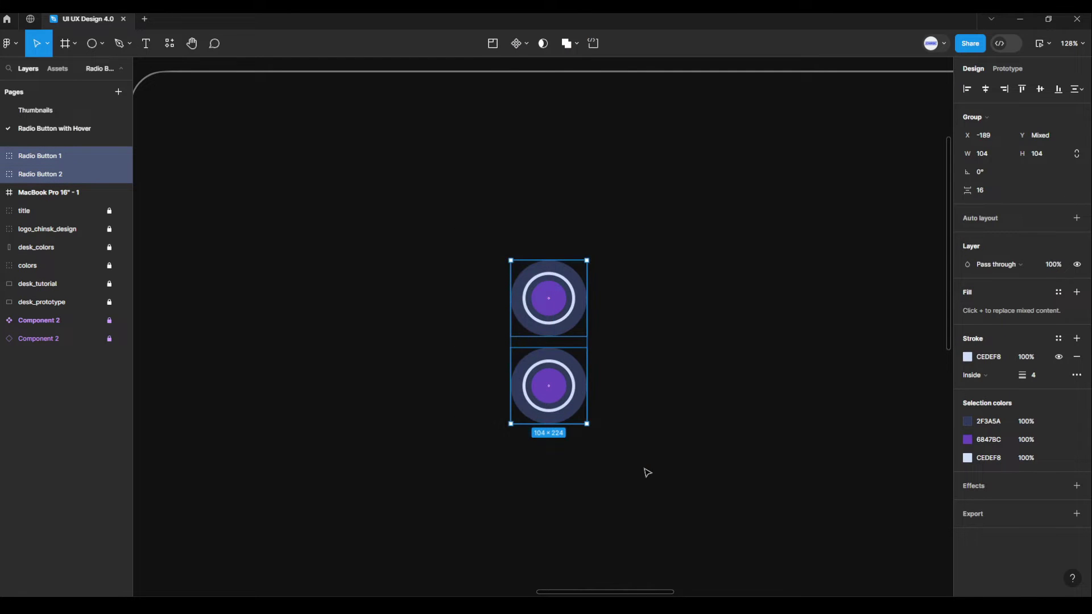
left_click(527, 45)
left_click(513, 74)
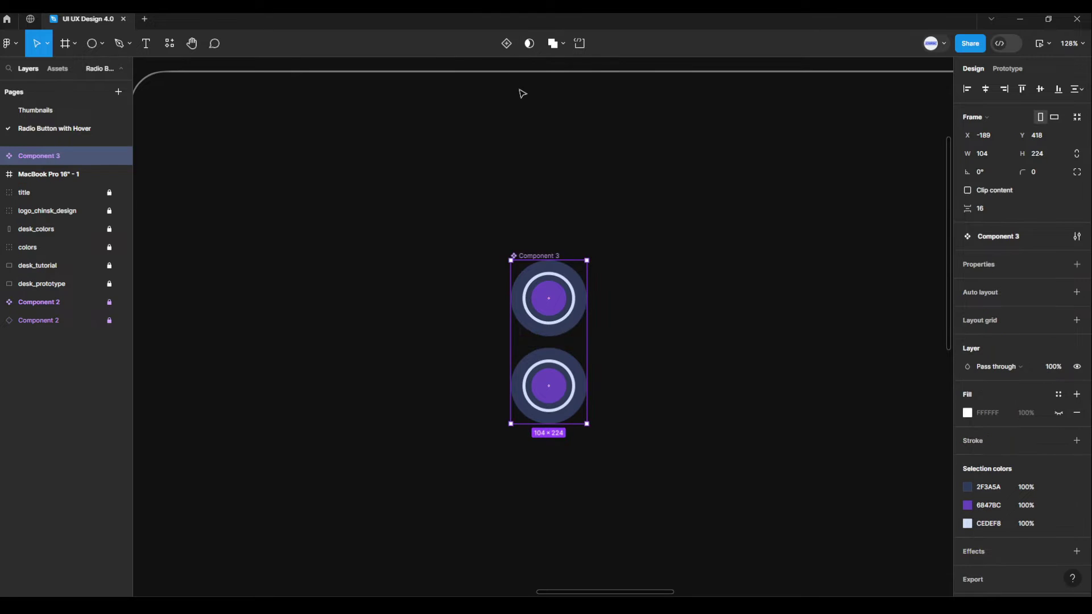
left_click_drag(539, 260, 545, 109)
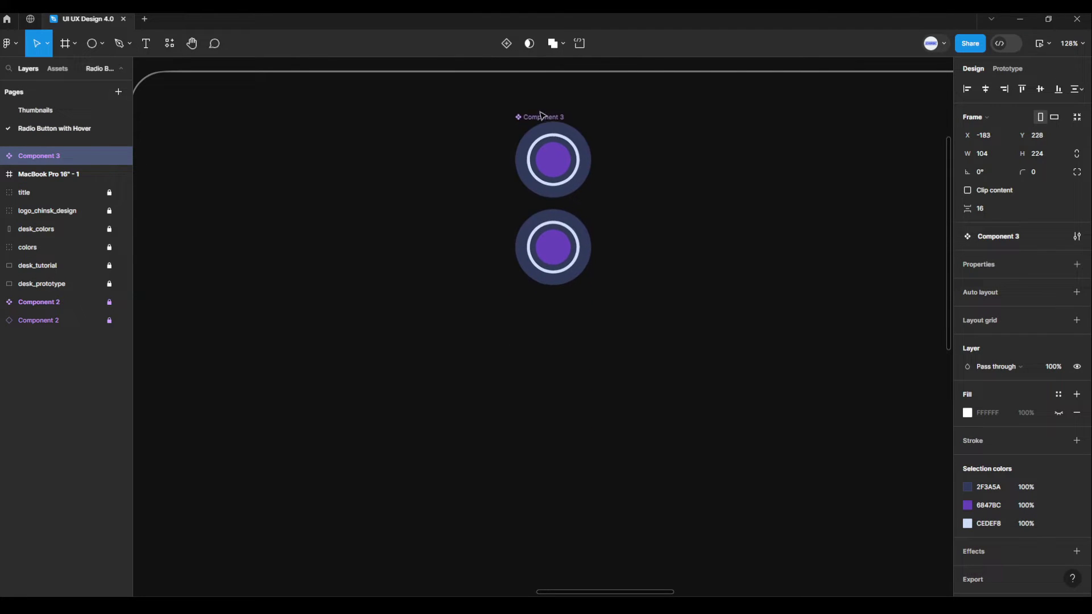
scroll(618, 148, "up", 2)
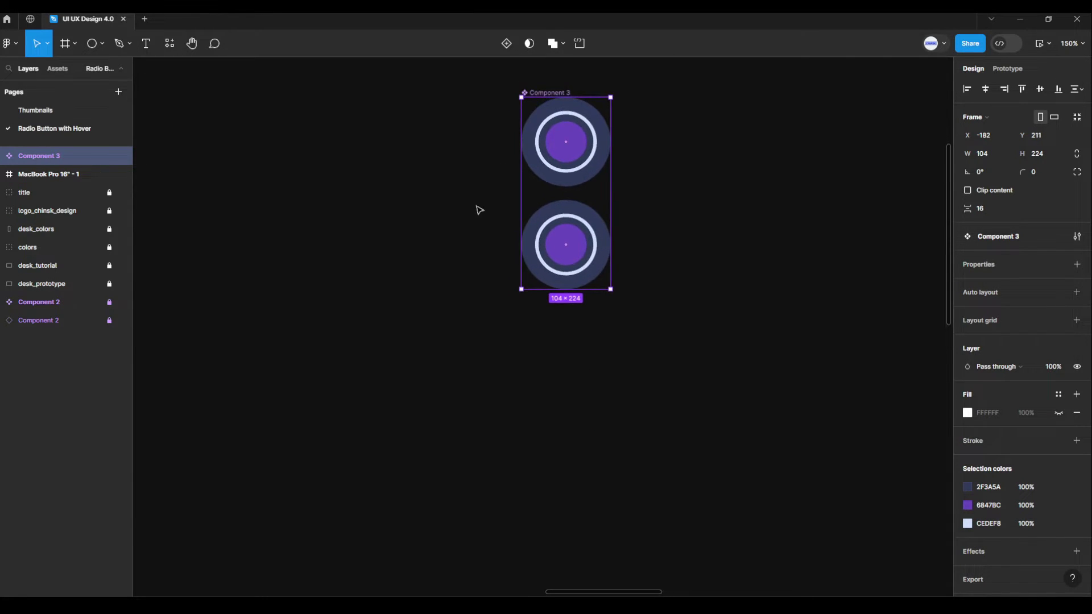
left_click_drag(449, 213, 448, 222)
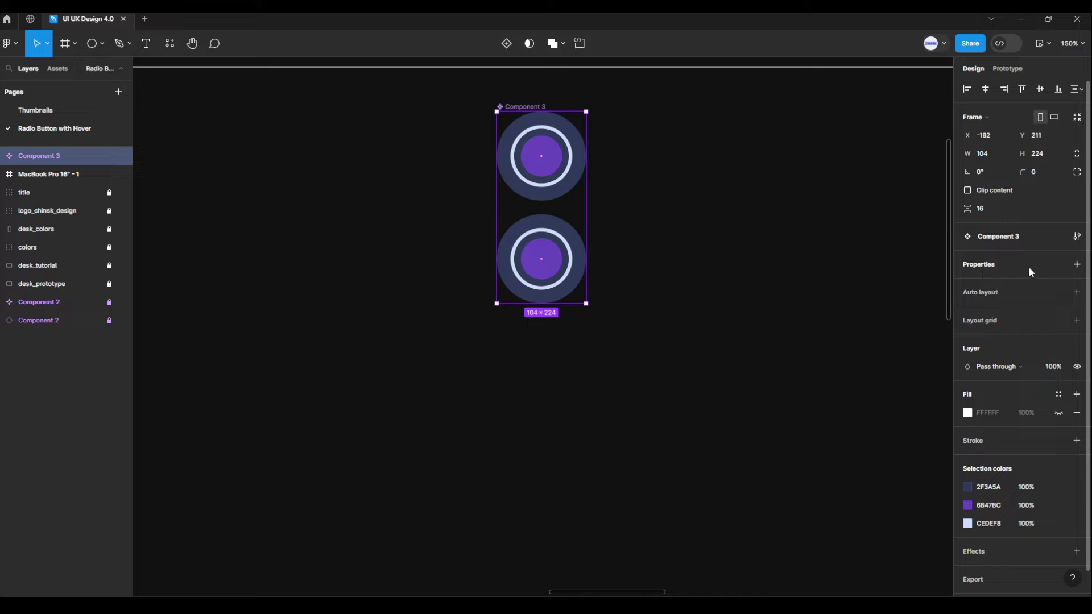
Add a variant property, hiding both hover halos and the second button's purple dot
left_click(1076, 265)
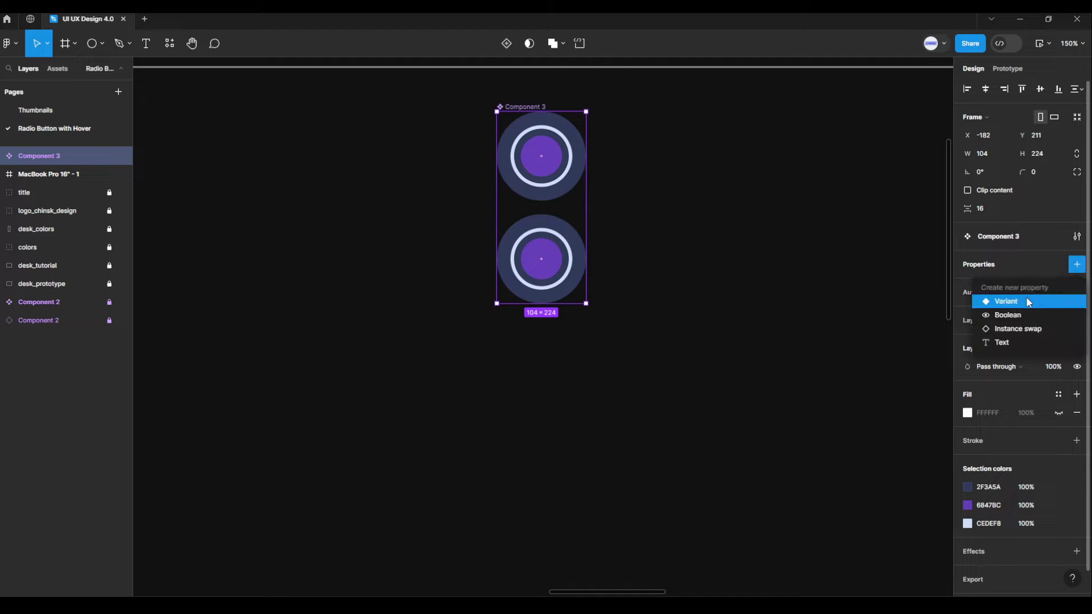
left_click(1011, 308)
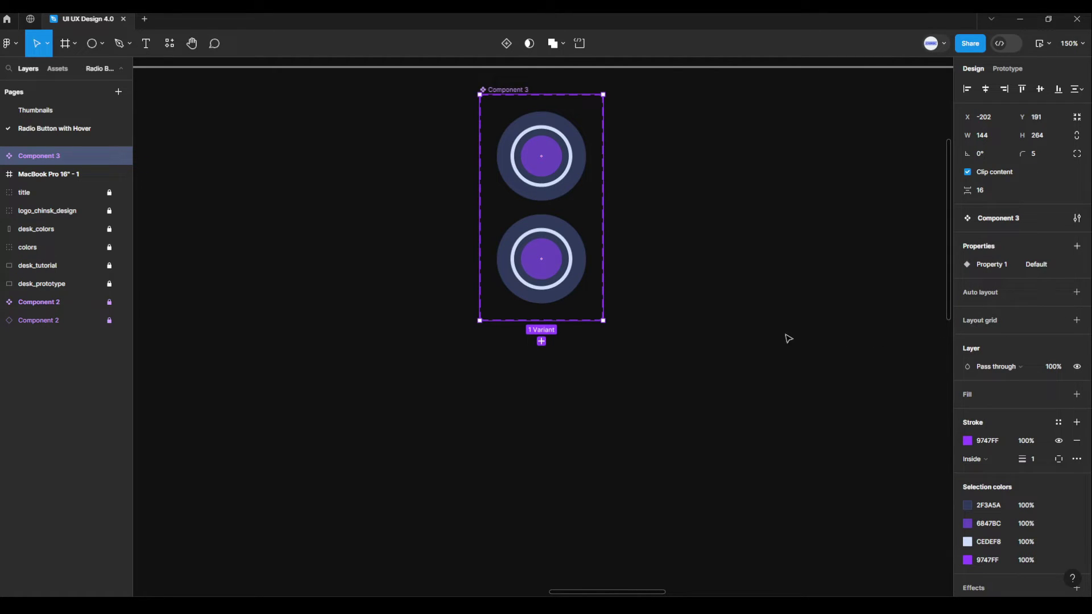
double_click(560, 192)
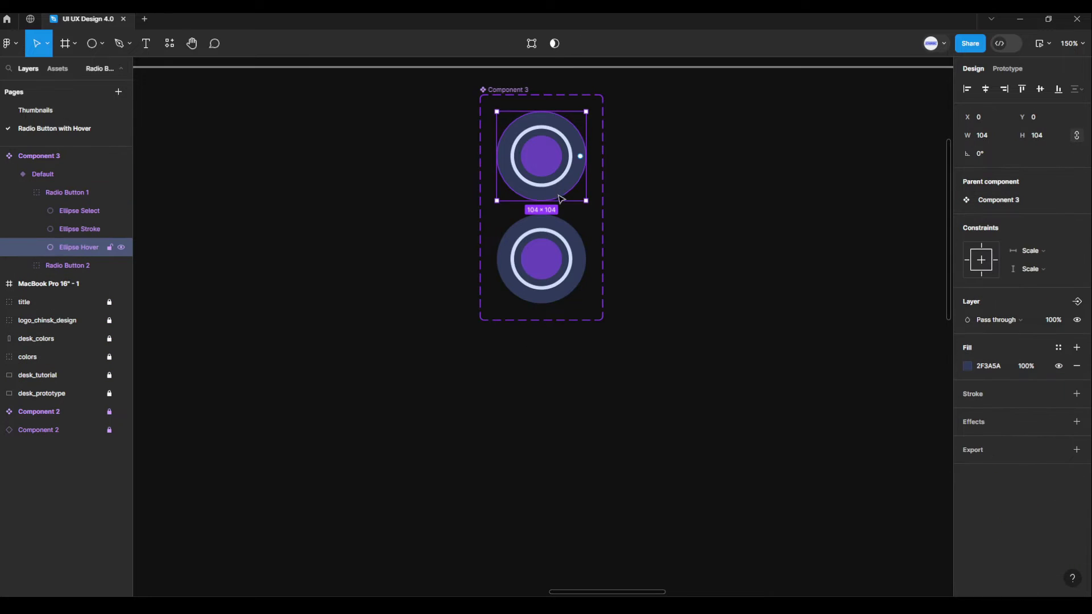
left_click(121, 247)
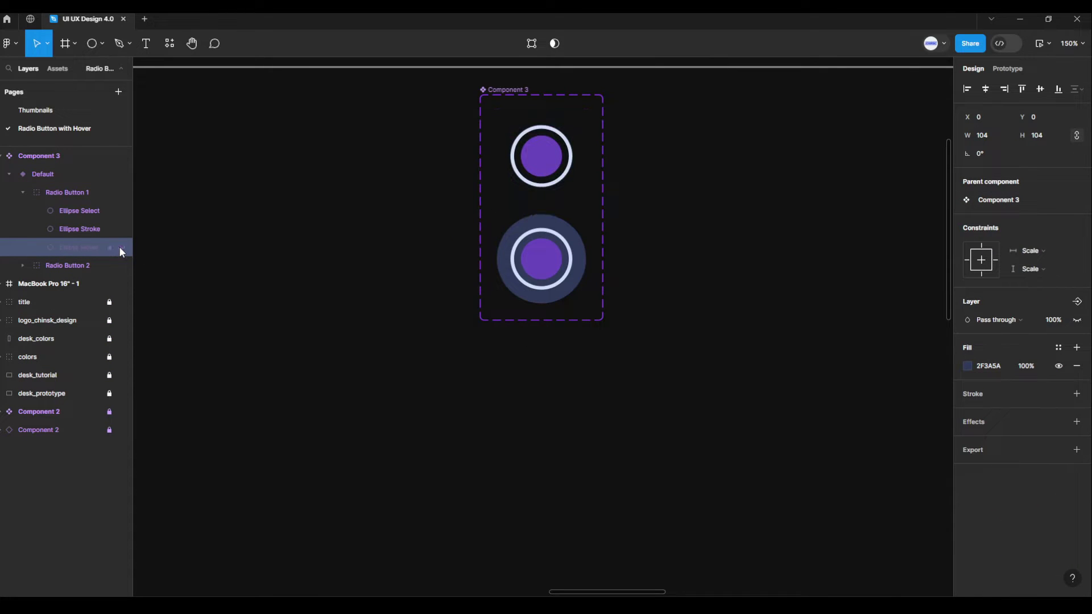
left_click(575, 291)
double_click(575, 292)
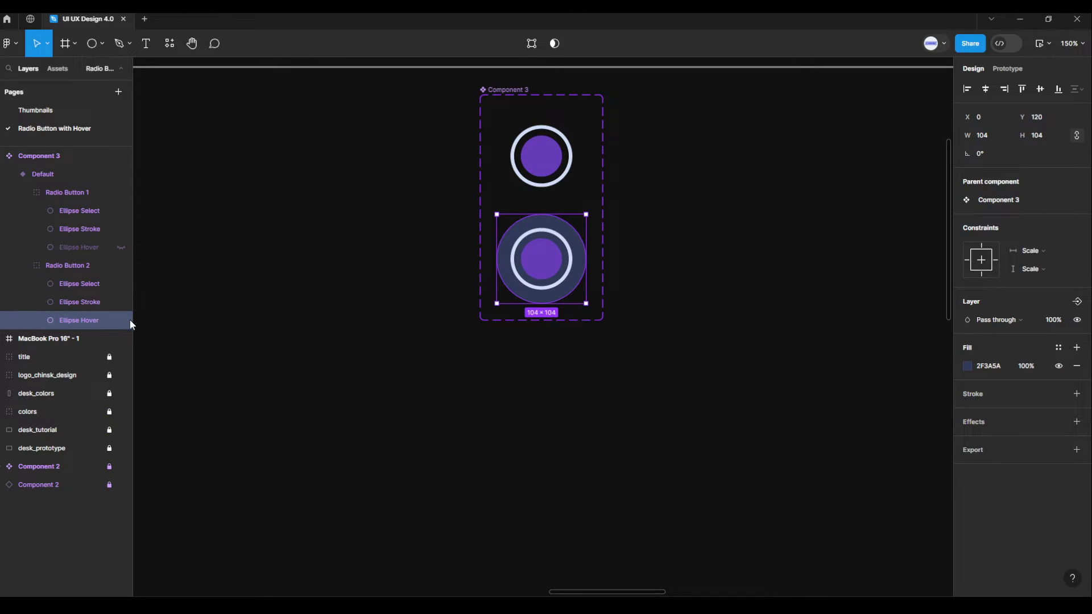
left_click(122, 320)
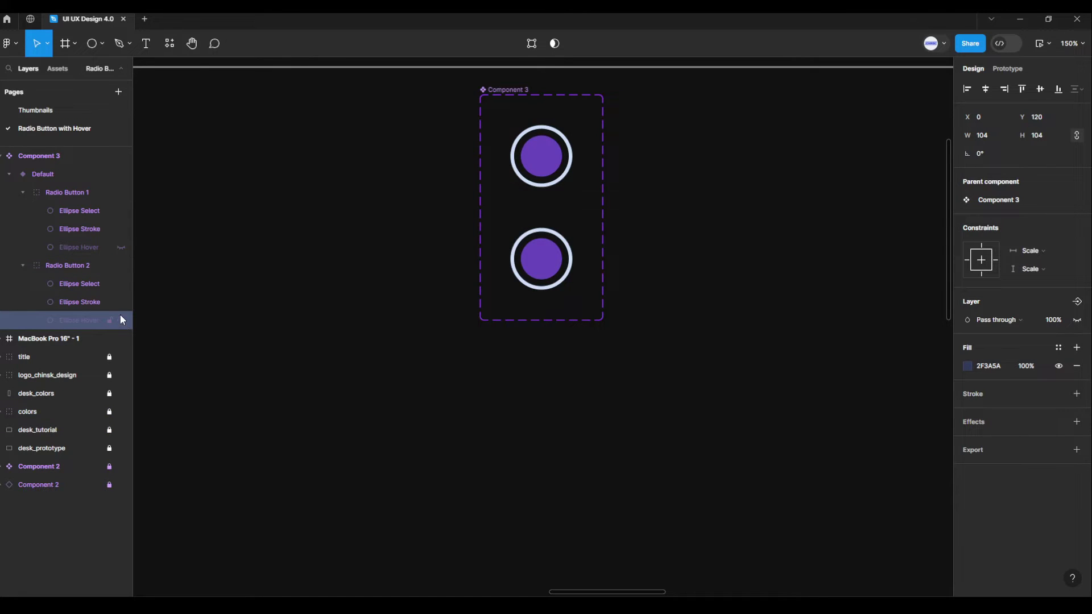
left_click(118, 283)
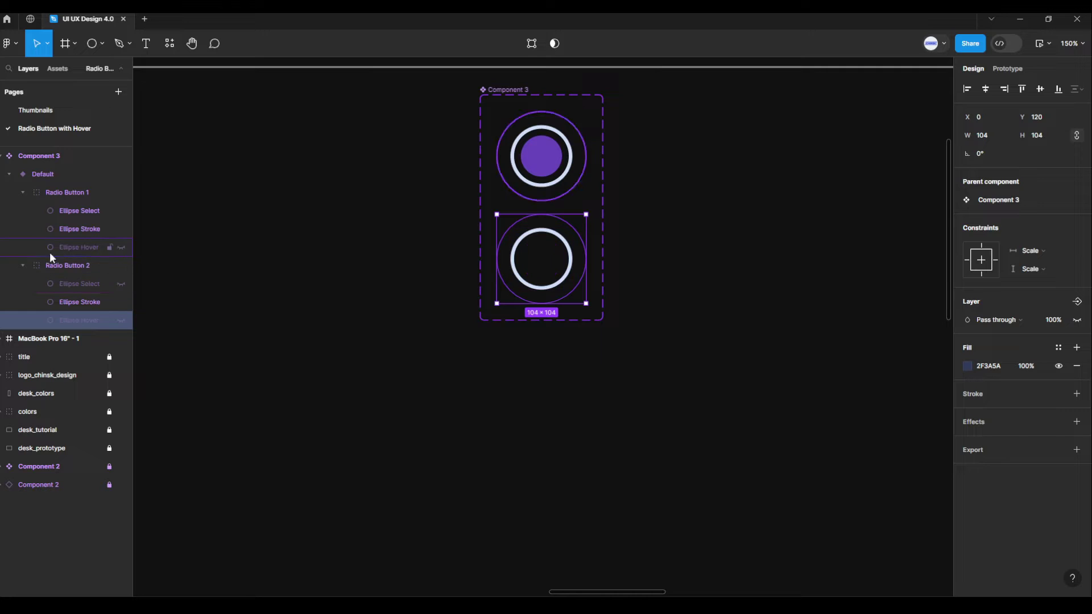
Collapse the Radio Button layer rows and select the Component 3 set
left_click(24, 265)
left_click(22, 193)
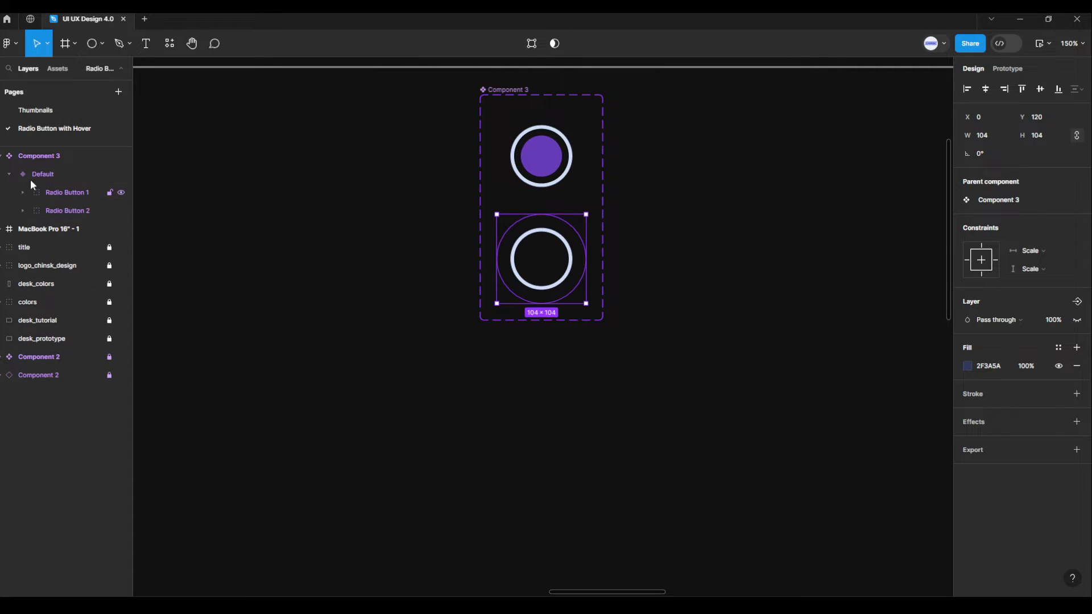
left_click(9, 174)
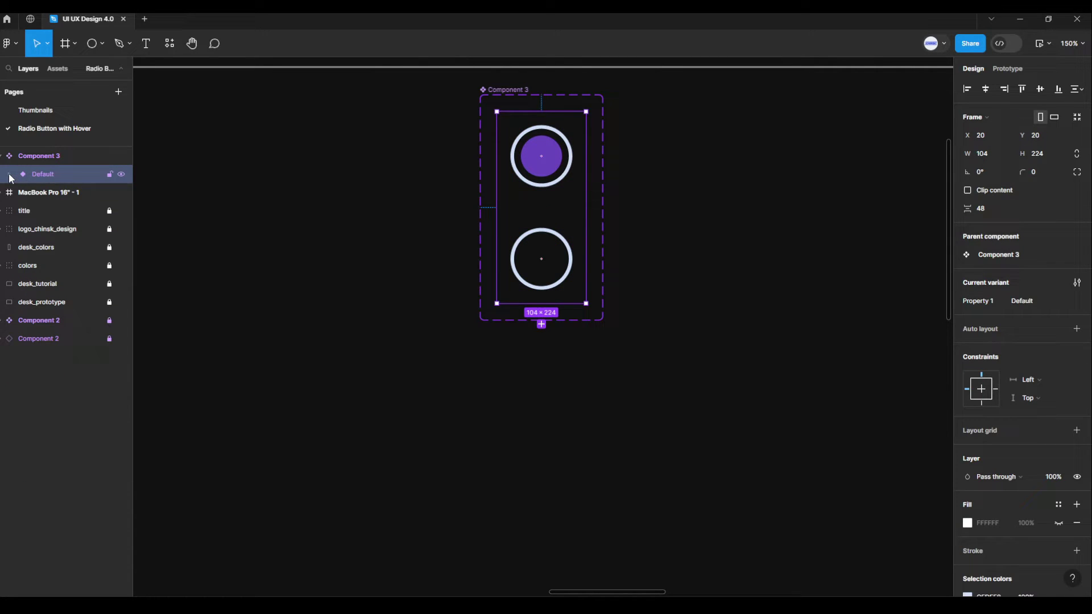
left_click(9, 175)
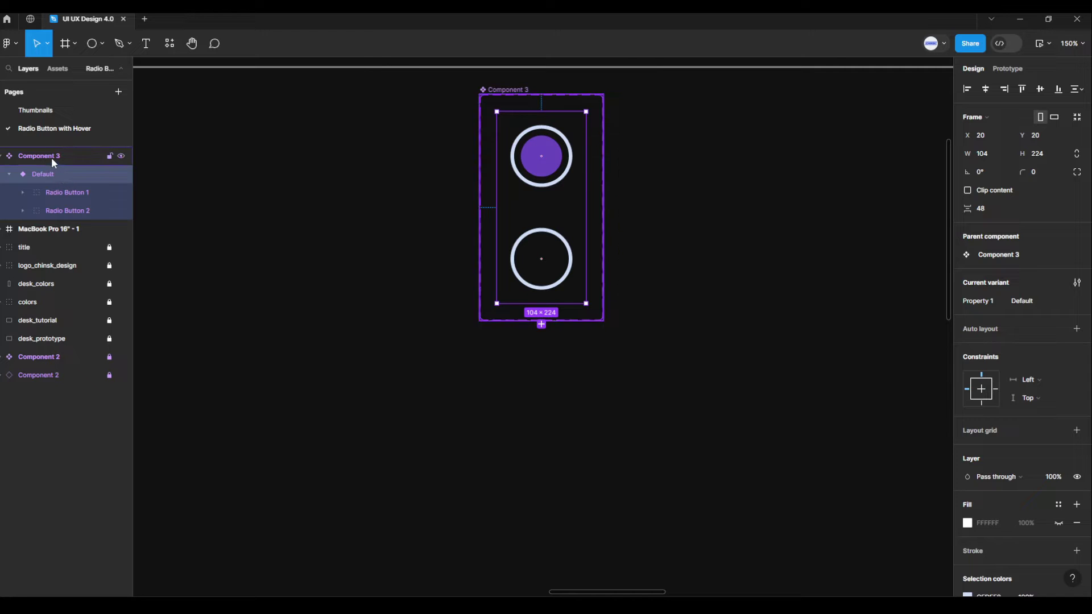
left_click(50, 155)
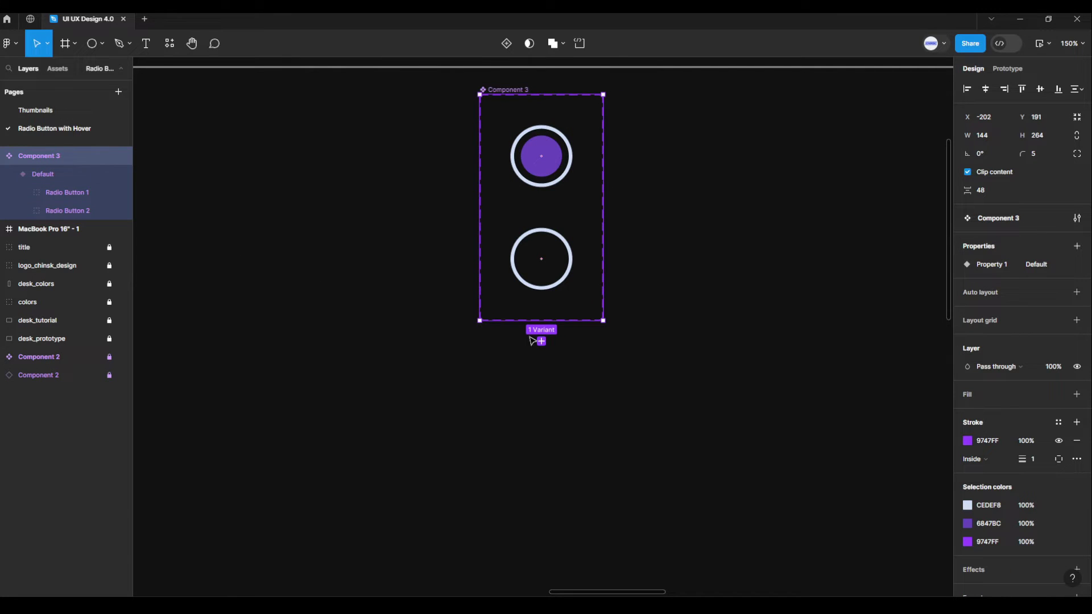
Rename Property 1 to Selected 1 and set its value to true
double_click(1000, 265)
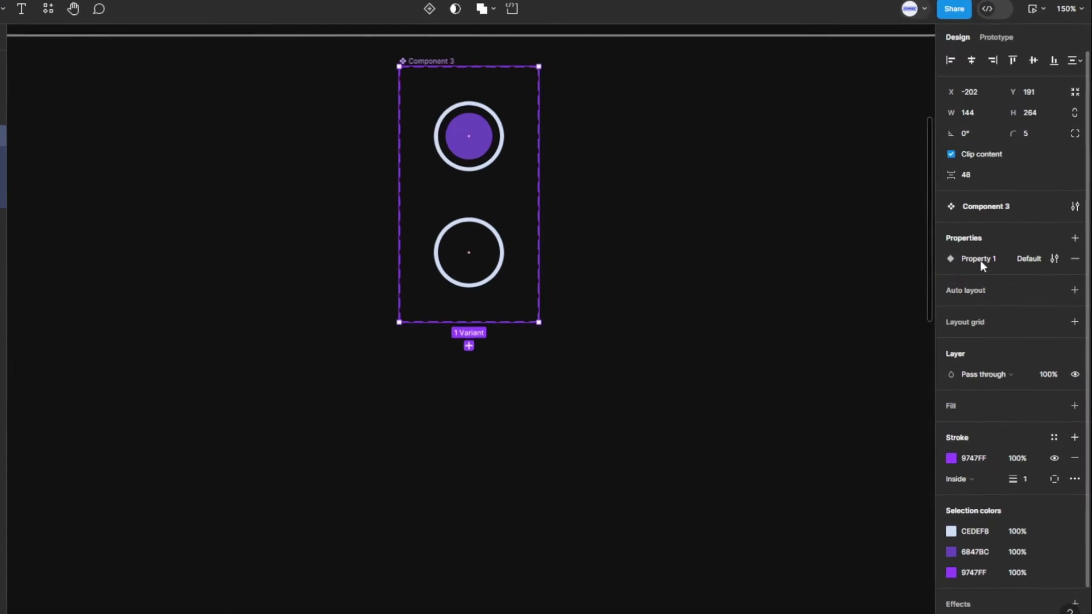
type("Selected")
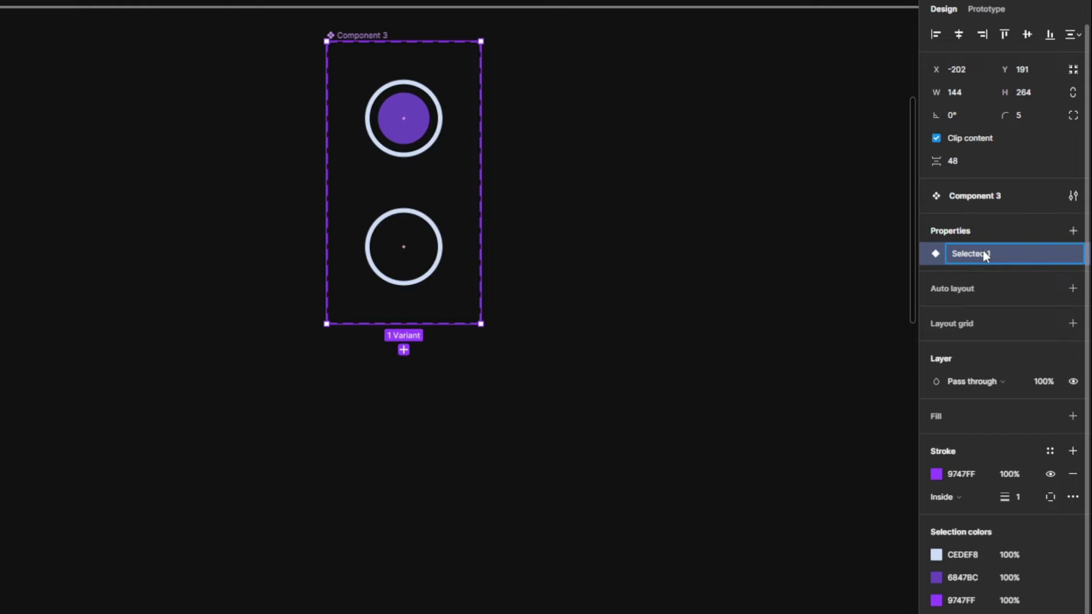
key("Return")
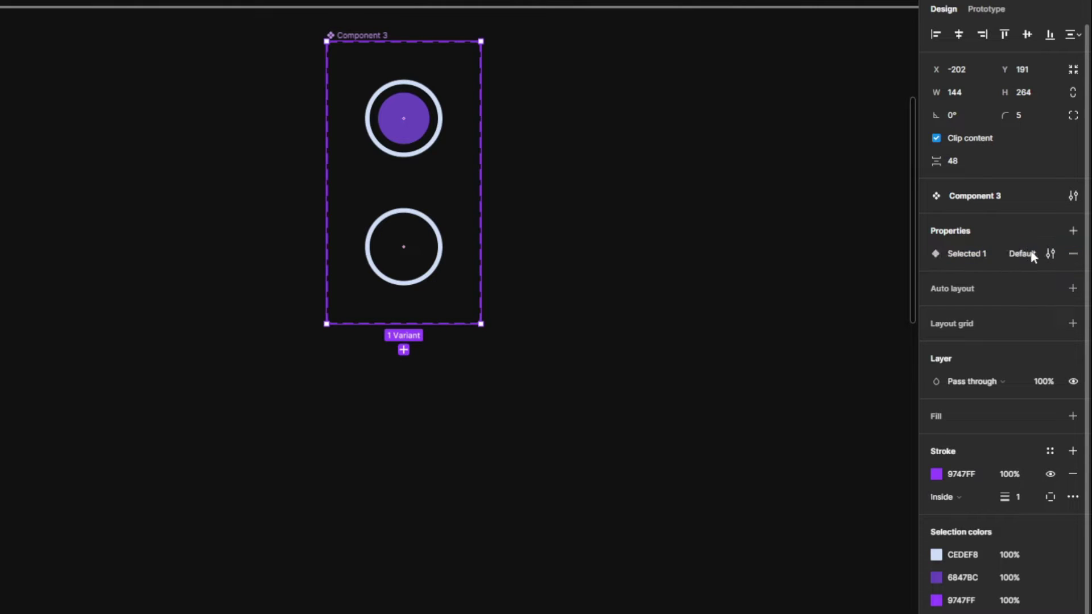
left_click(1050, 253)
double_click(794, 343)
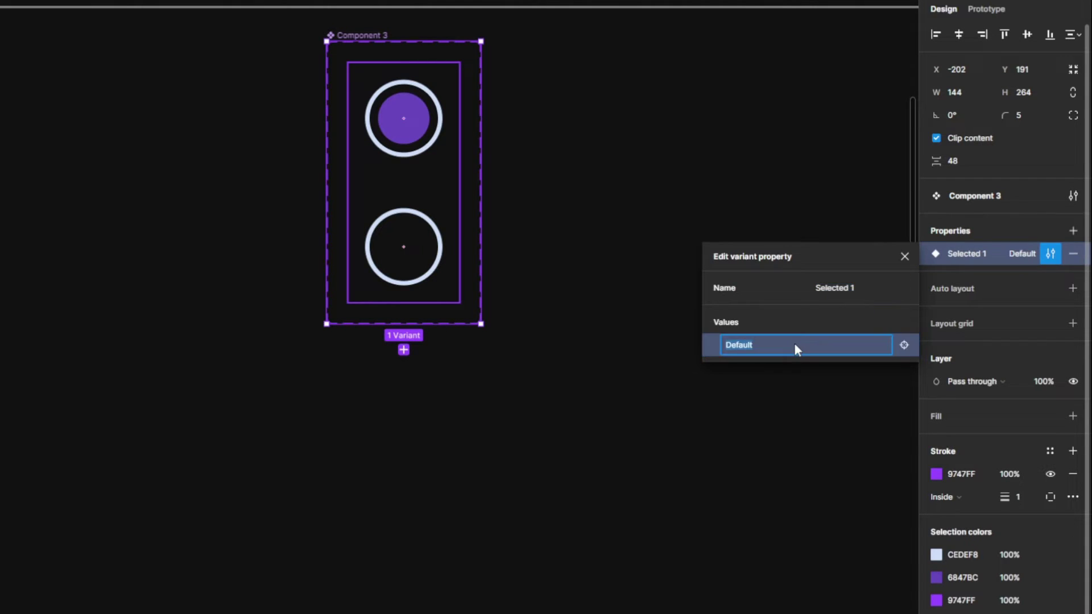
type("true")
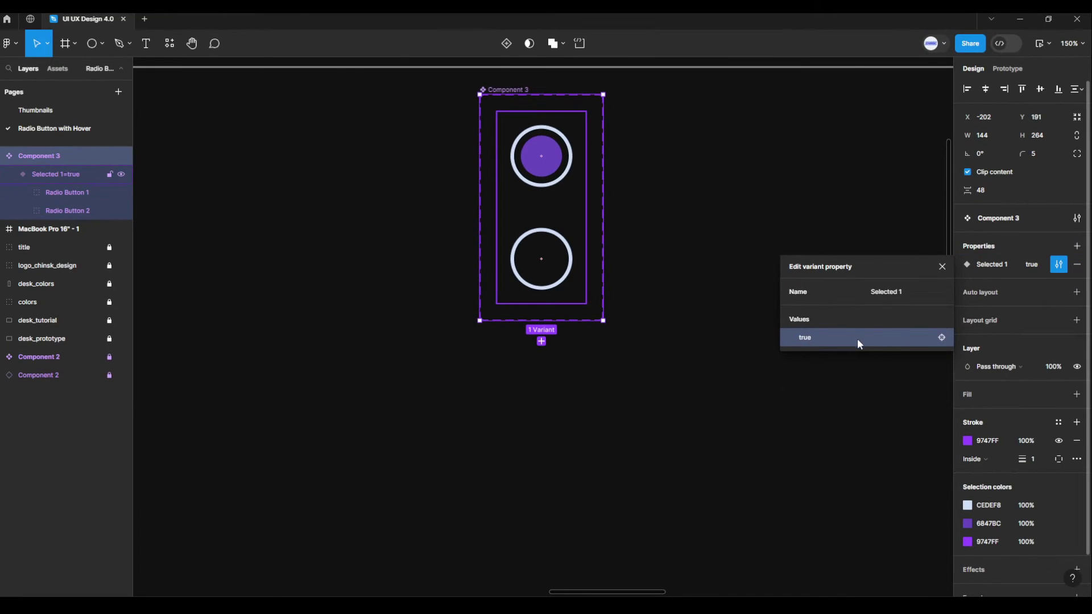
key("Return")
Add a Selected 2 variant property with value false
left_click(1077, 247)
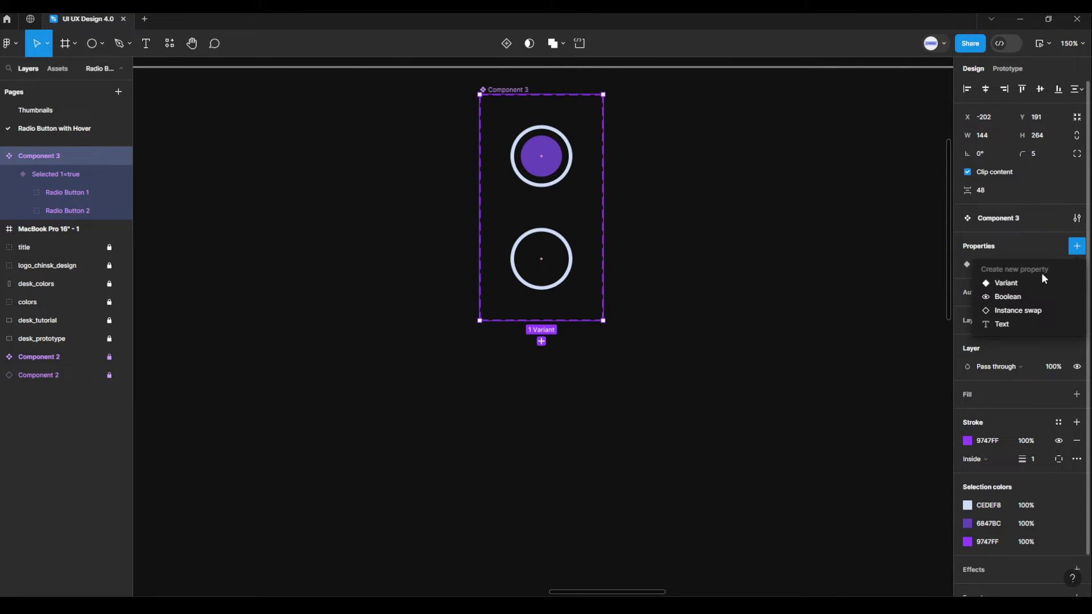
left_click(1025, 282)
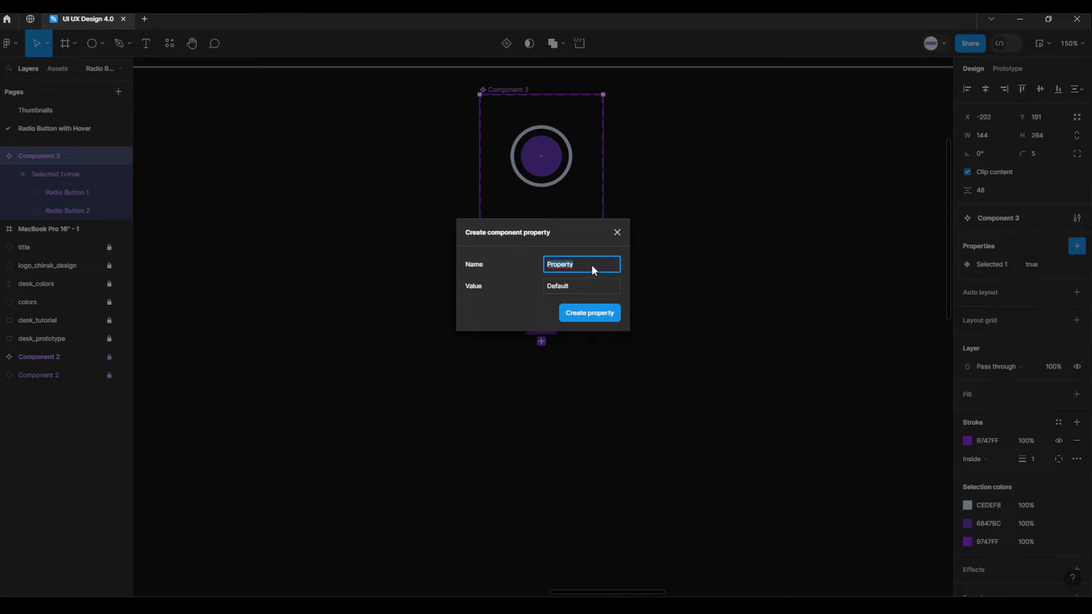
type("Selected 2")
left_click(572, 285)
type("false")
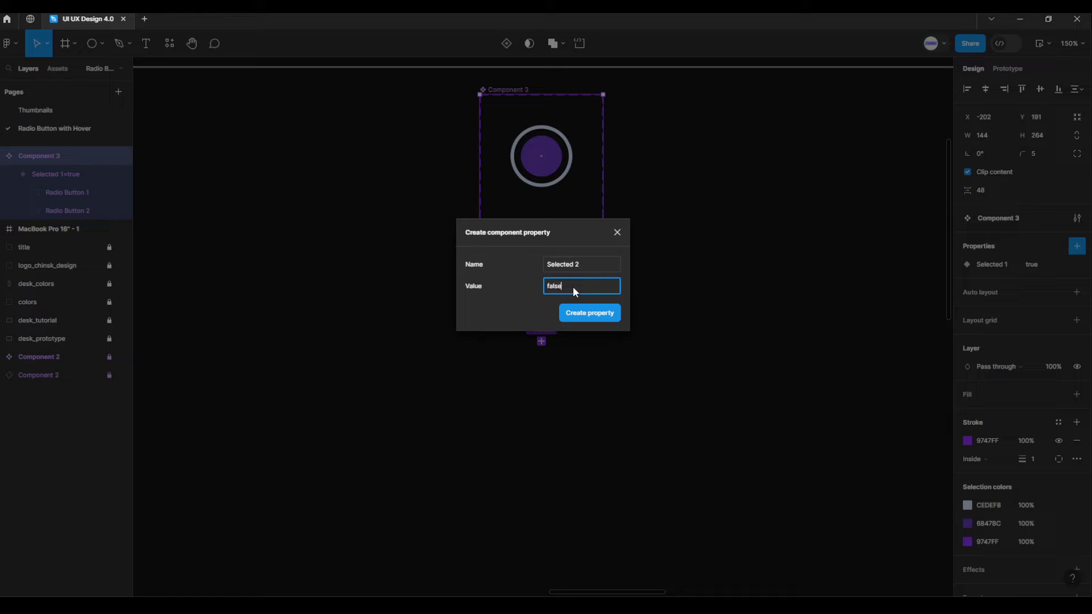
left_click(585, 312)
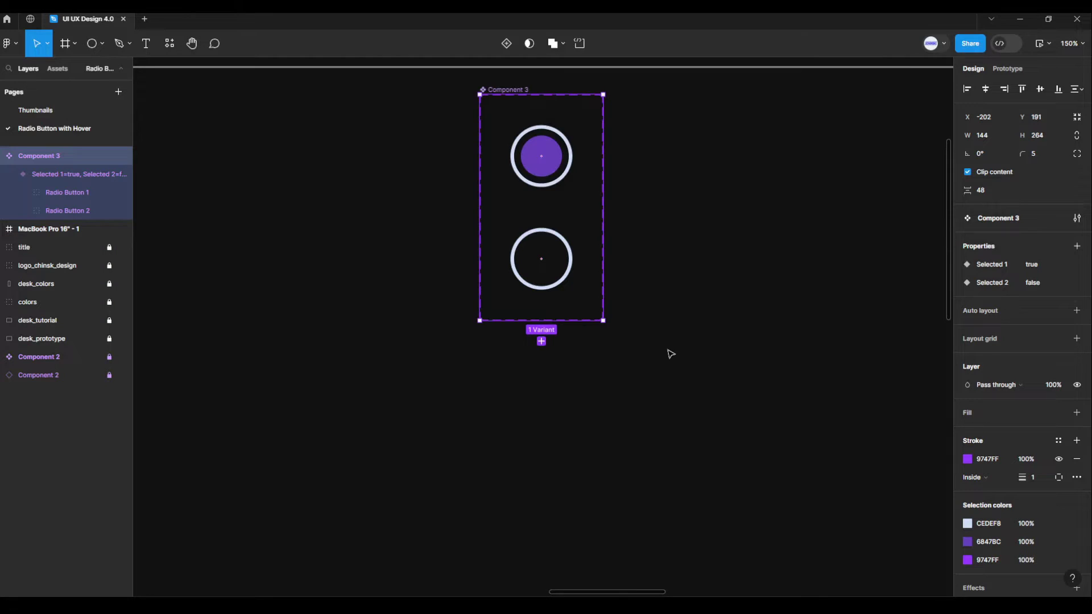
left_click(1073, 251)
Create variant properties Hover 1 and Hover 2, both with value false
left_click(1036, 283)
type("Hover 1")
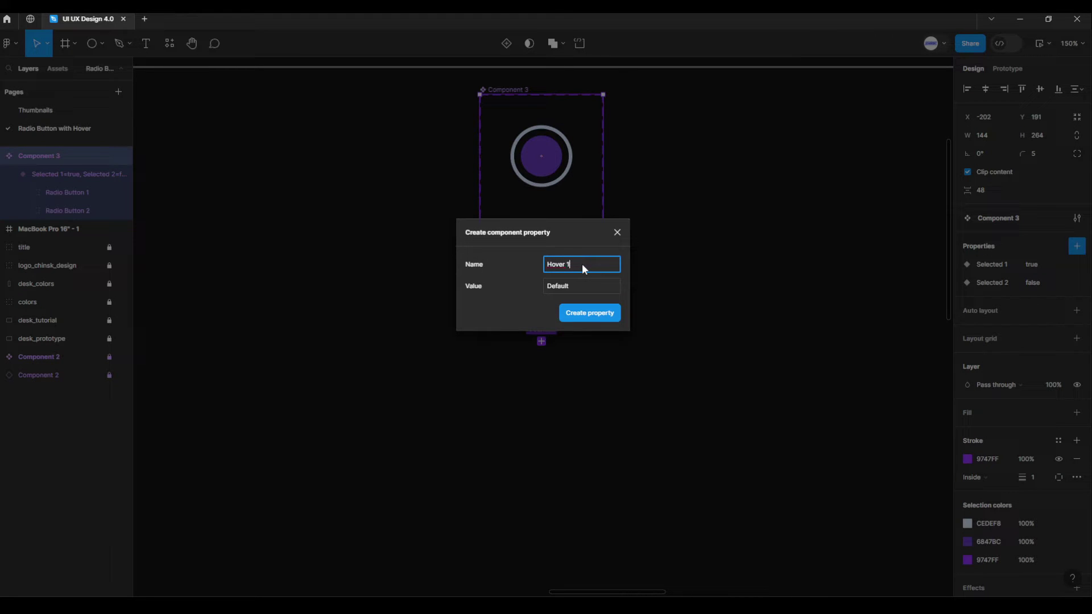
left_click(578, 282)
left_click(592, 313)
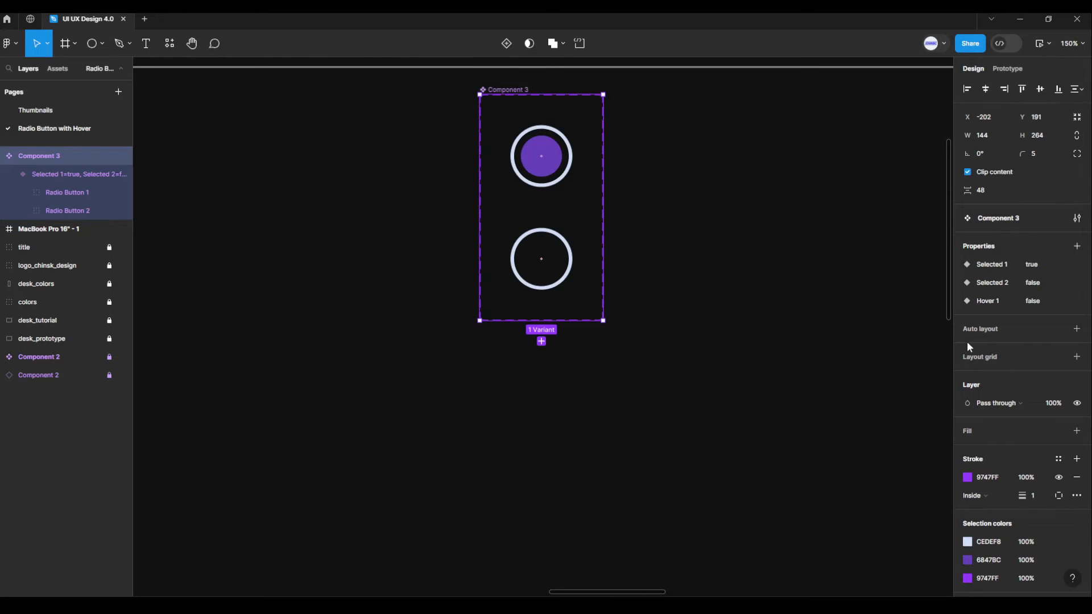
left_click(1077, 246)
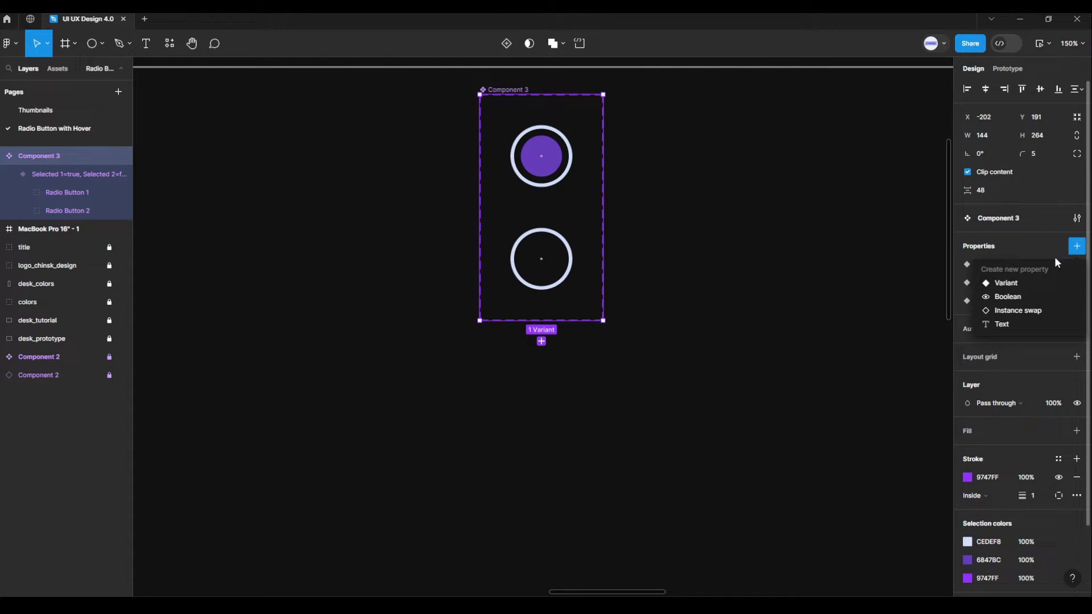
left_click(1022, 280)
type("Hover 2")
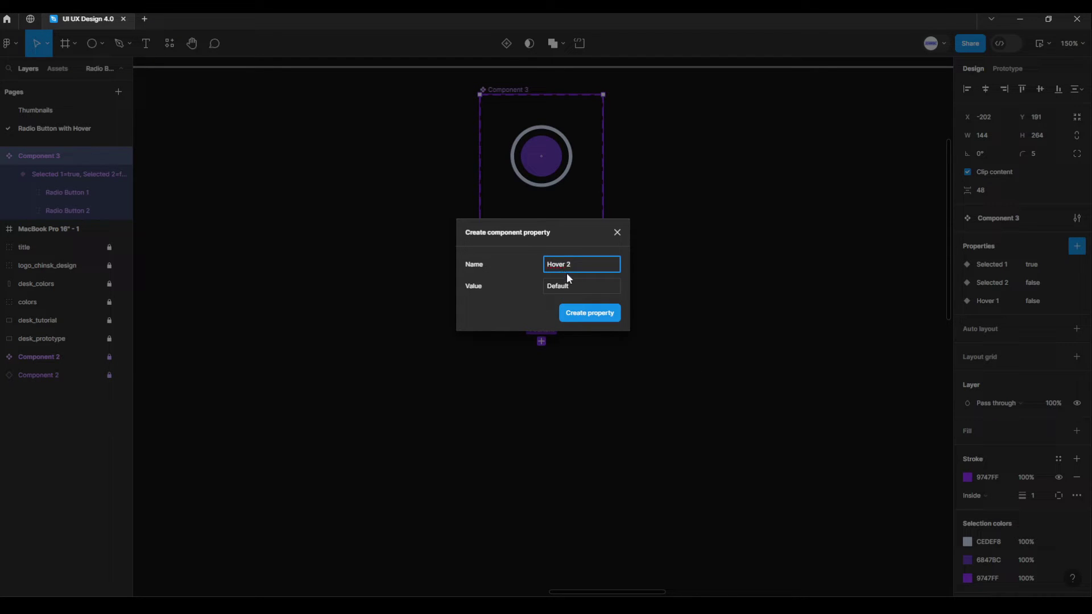
left_click(565, 287)
type("false")
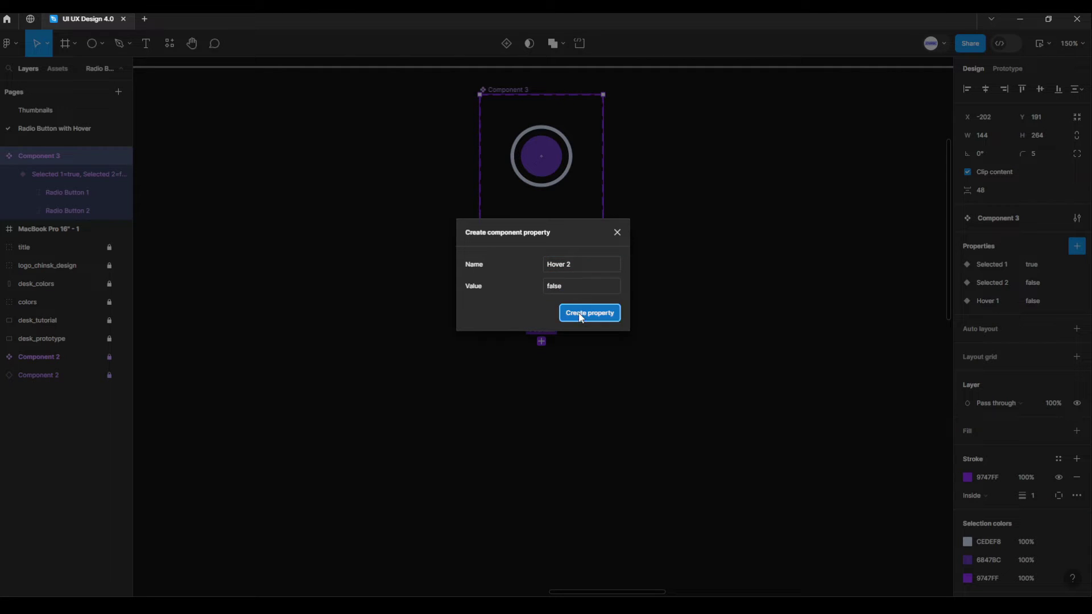
left_click(579, 313)
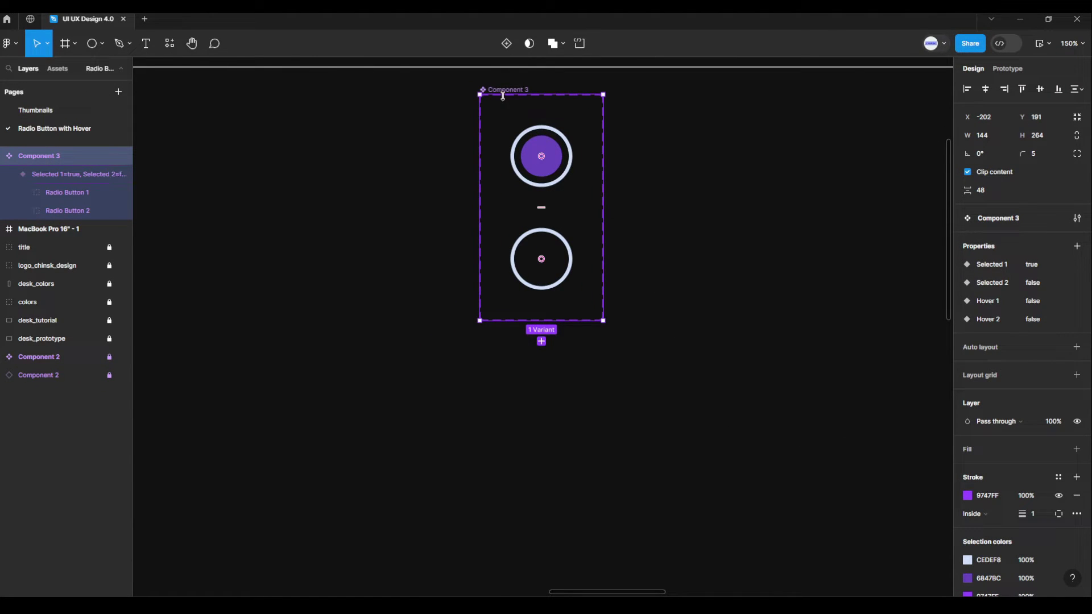
Add a second variant to Component 3 and show the hover ring on its first radio button
left_click(542, 341)
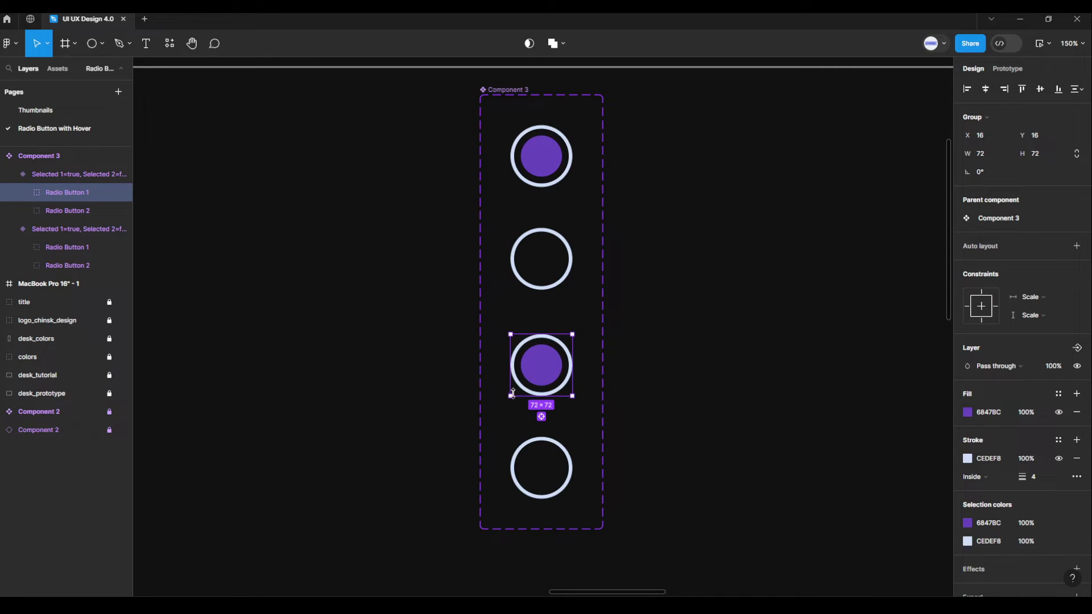
mouse_move(67, 193)
left_click(23, 192)
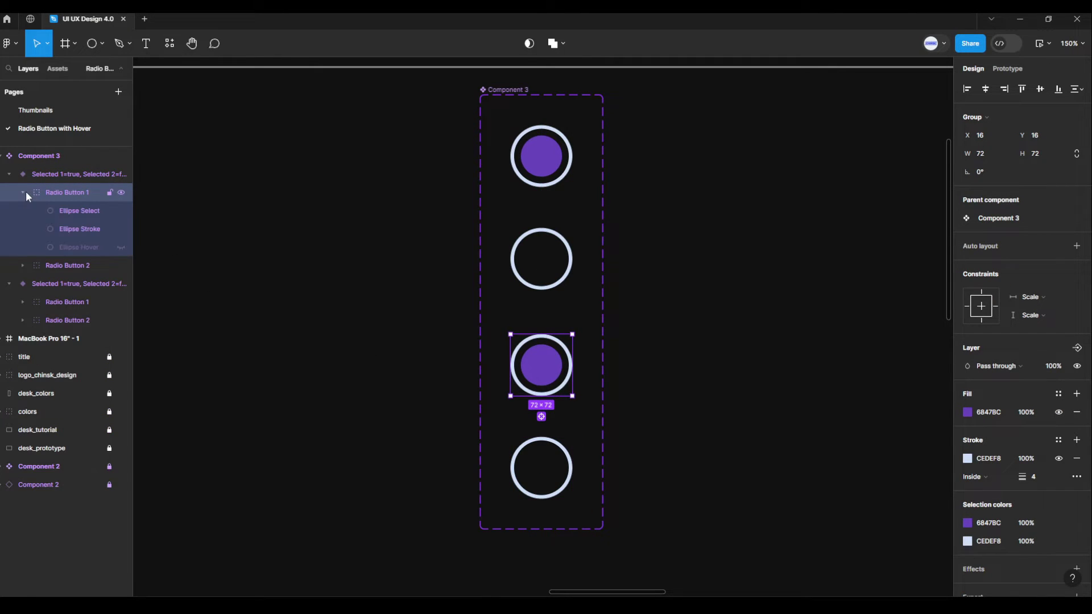
left_click(119, 246)
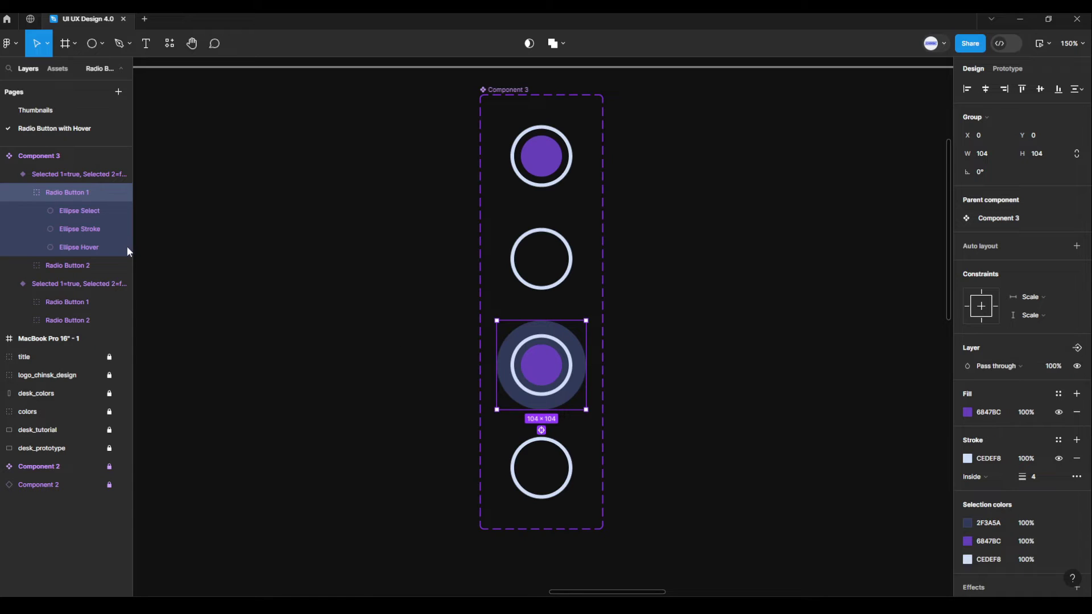
Set the new variant's Hover 1 property to a new value, 'true'
left_click(67, 177)
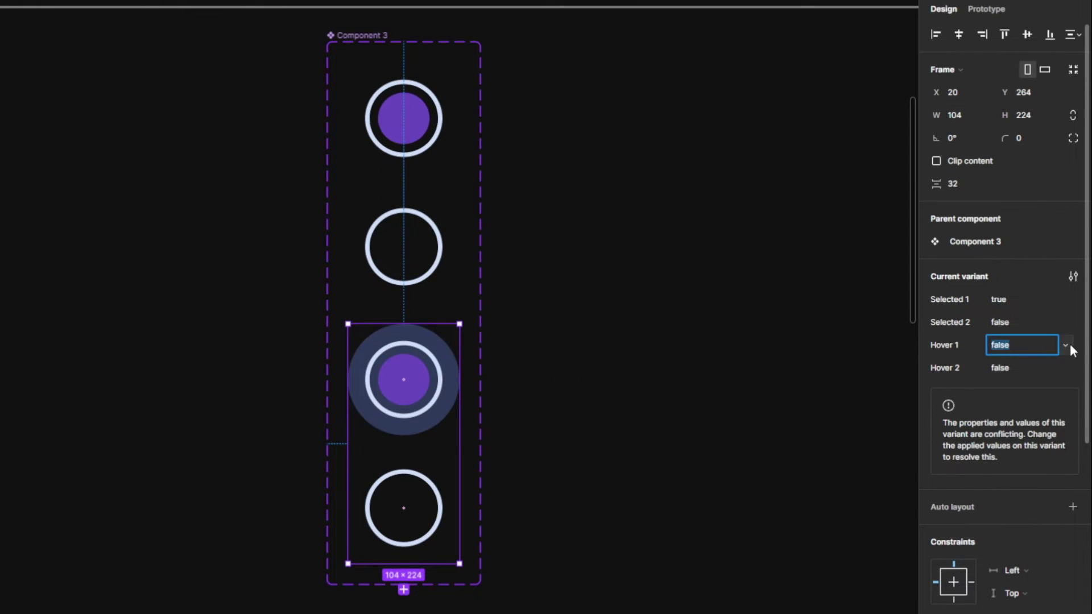
left_click(1068, 345)
left_click(1058, 376)
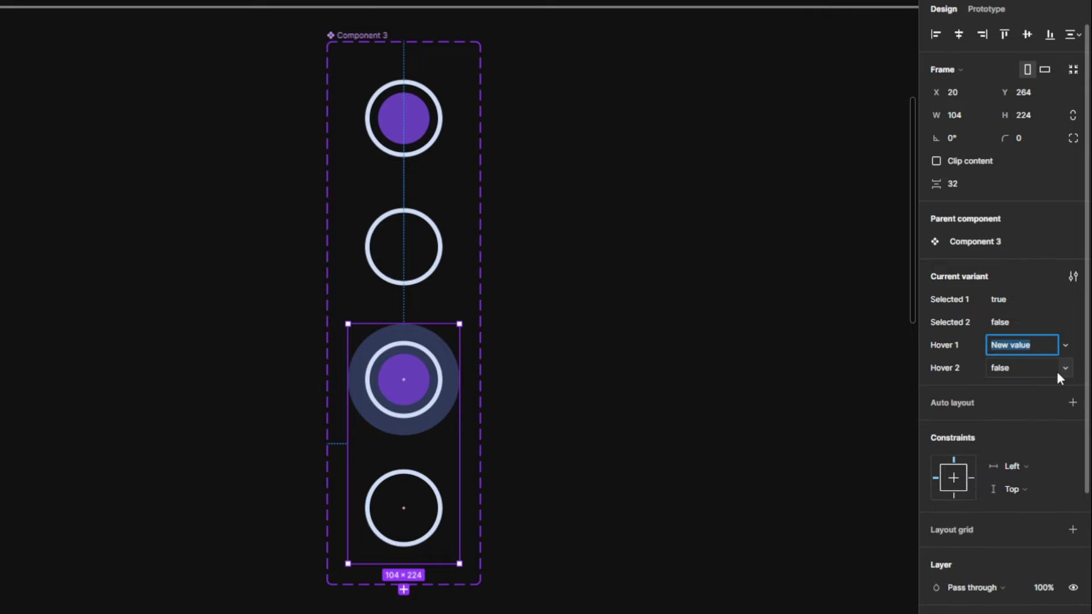
type("true")
key("Return")
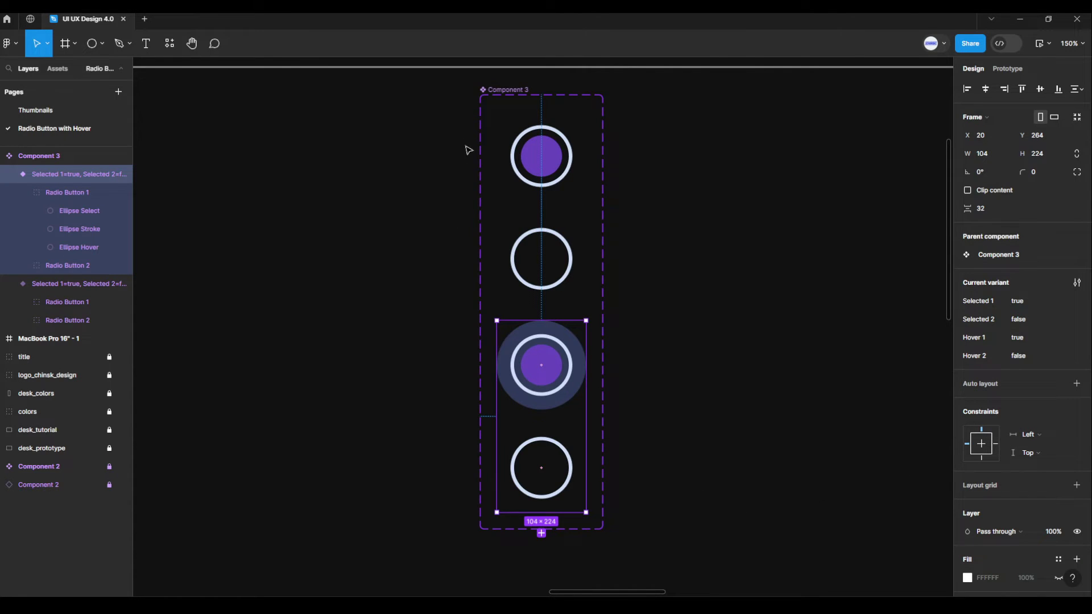
left_click(485, 100)
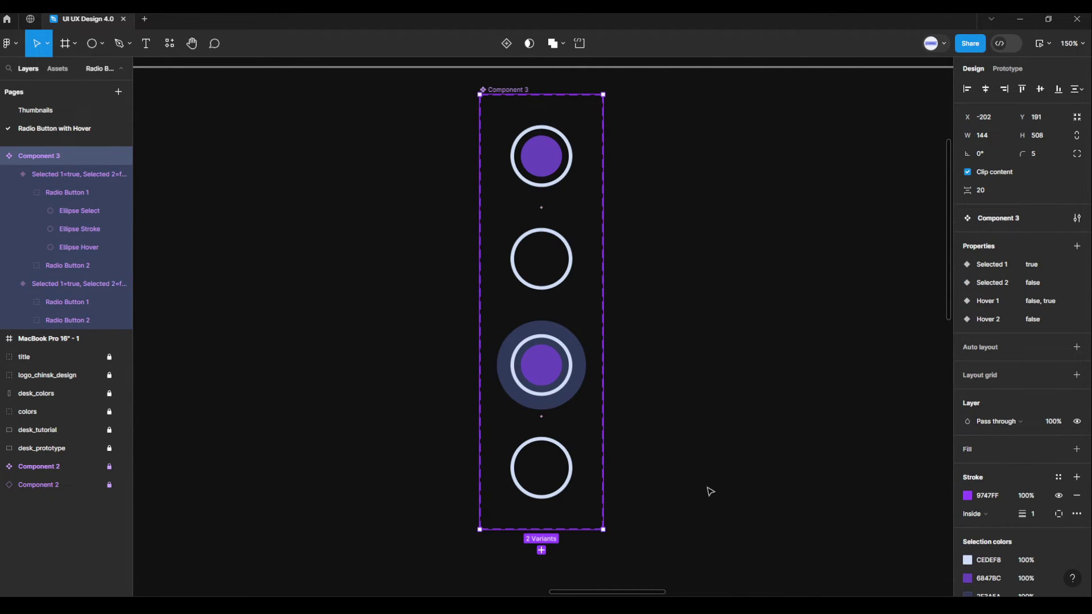
left_click_drag(710, 491, 731, 456)
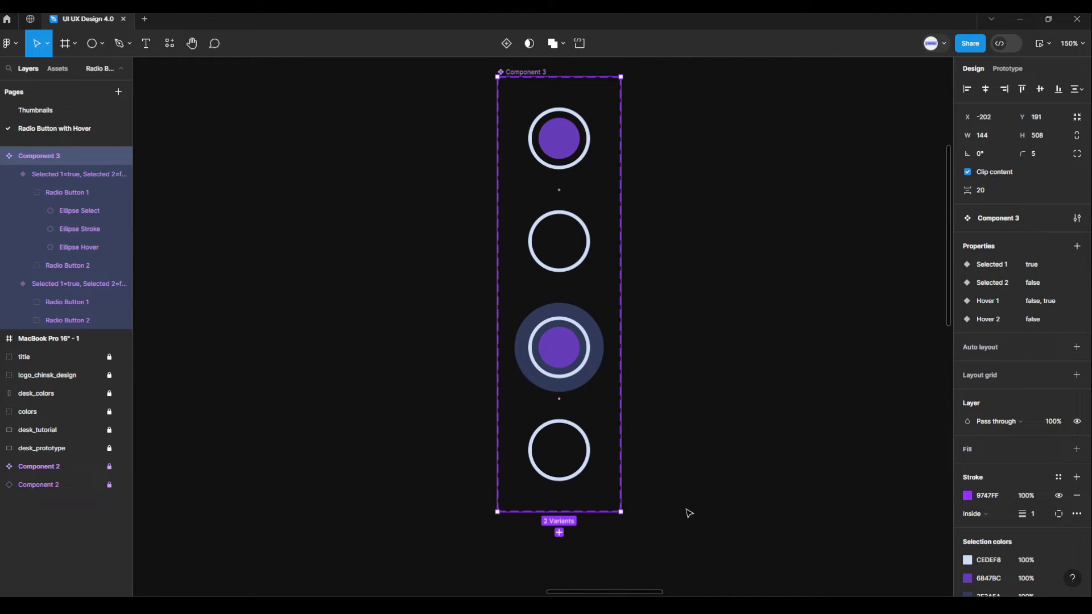
Duplicate the second variant and hide the hover ring on the copy's first radio button
left_click(559, 342)
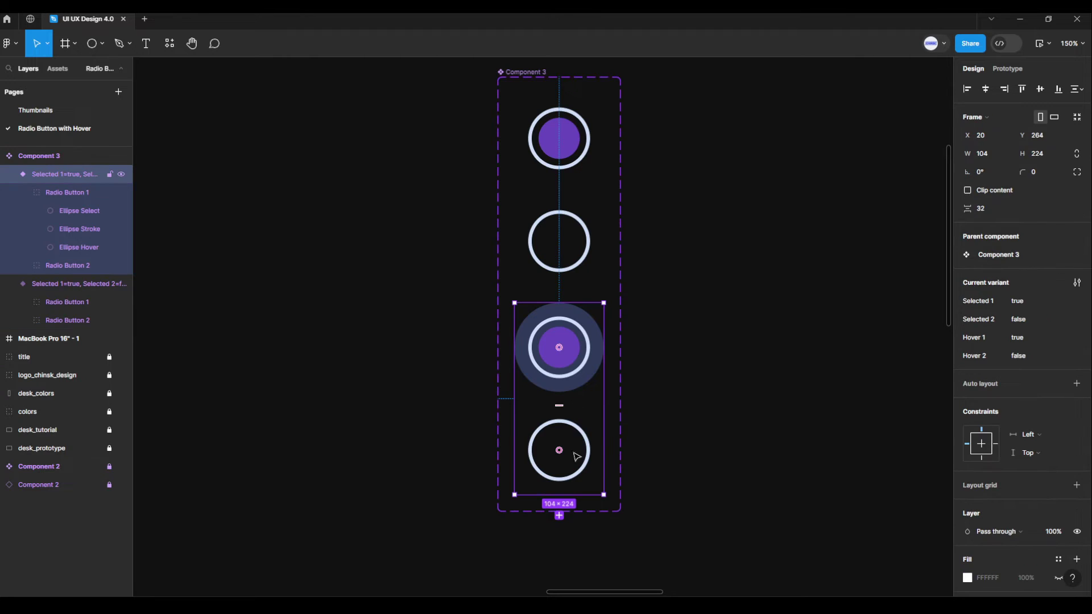
key("ctrl+d")
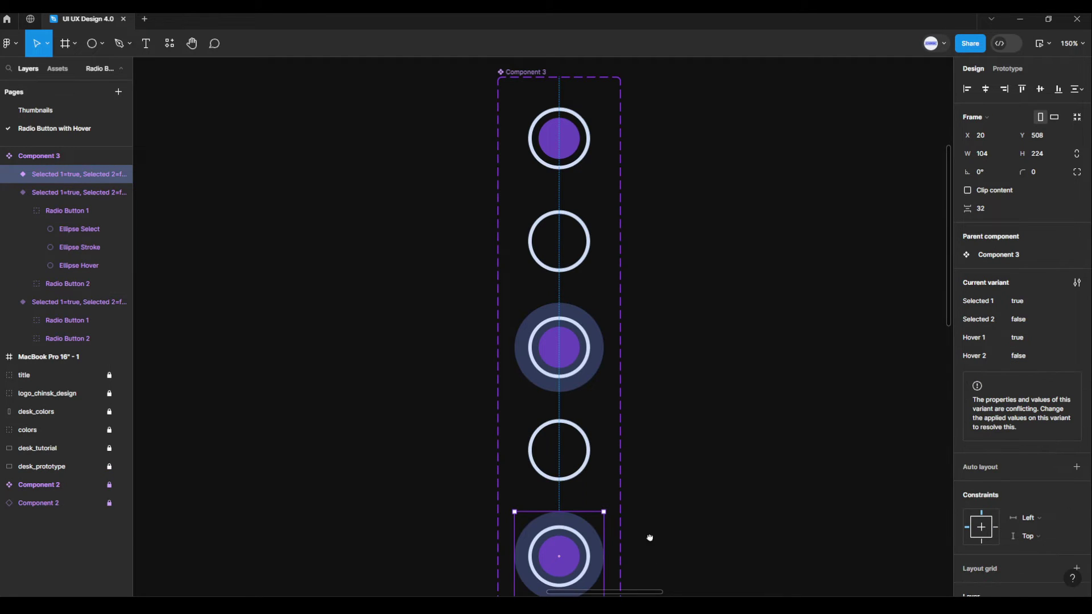
mouse_move(649, 539)
left_mouse_down()
mouse_move(652, 326)
mouse_move(628, 254)
left_mouse_up()
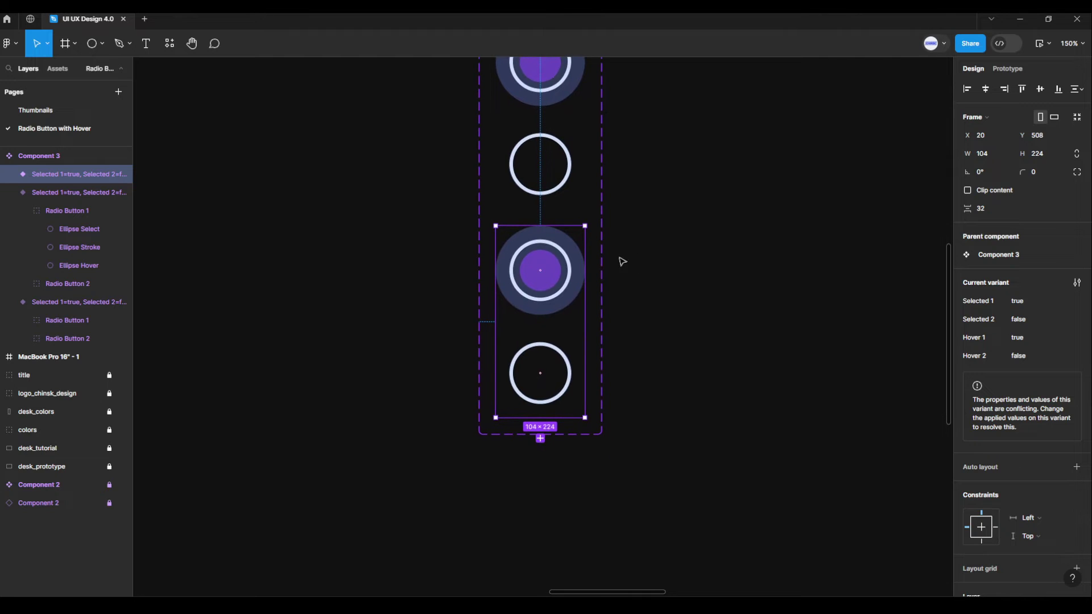
double_click(582, 276)
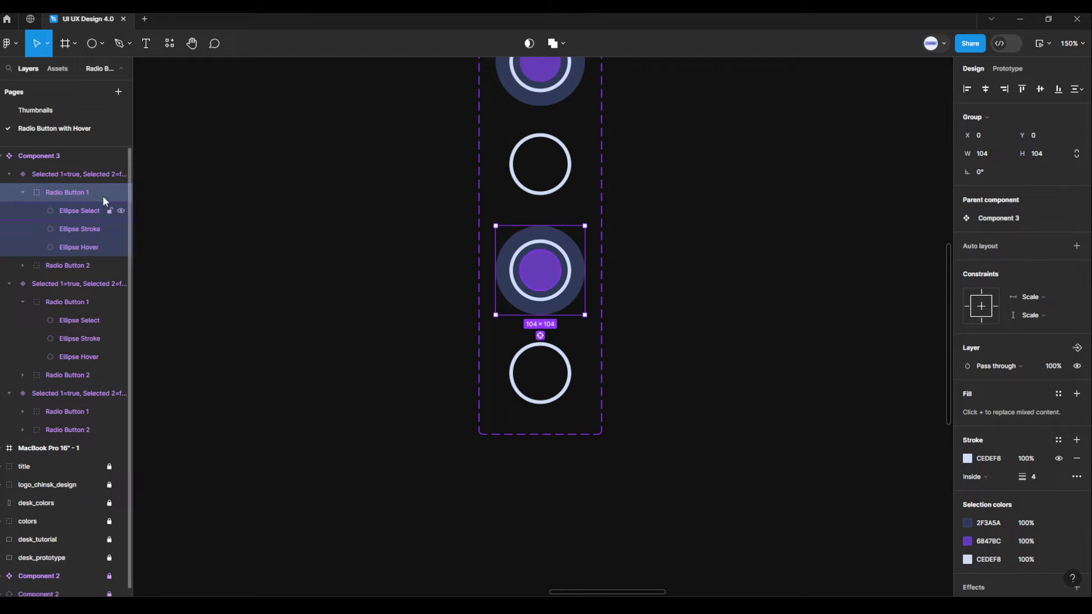
left_click(120, 246)
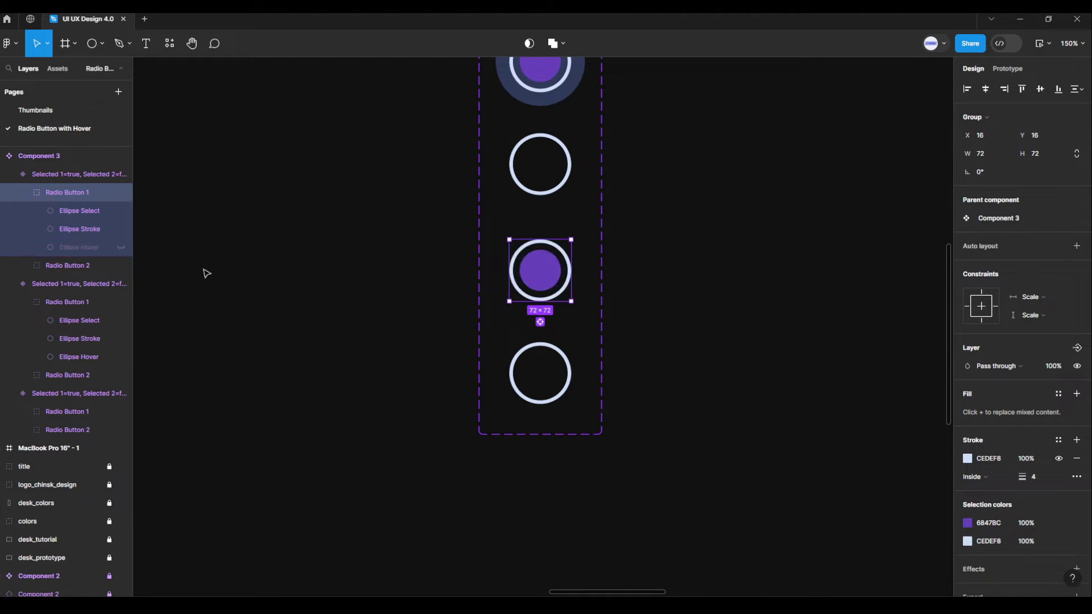
Show the hover halo on Radio Button 2 and select the variant frame
left_click(515, 363)
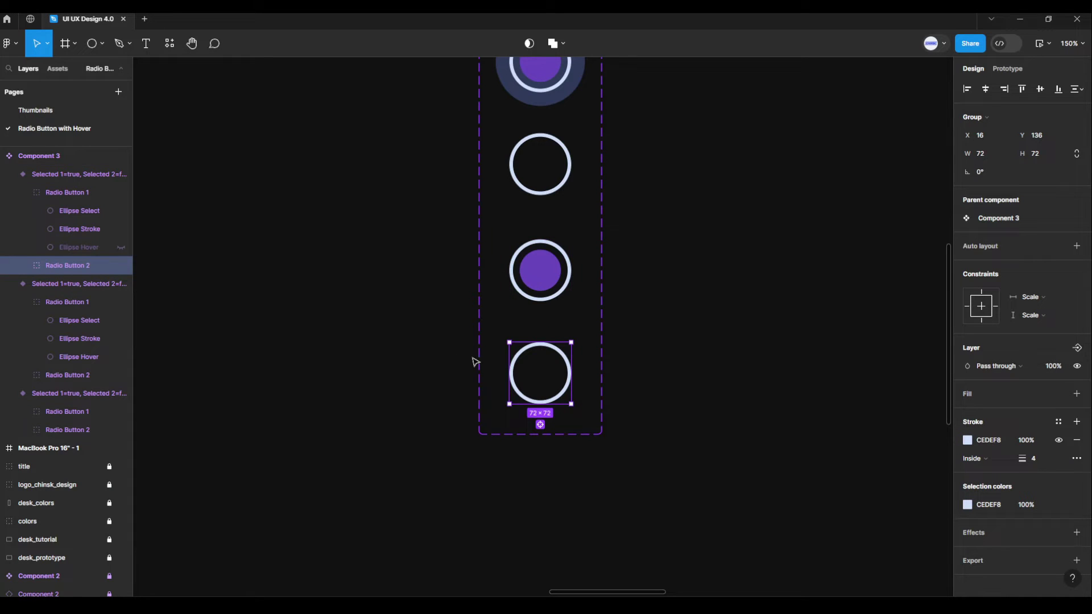
left_click(23, 264)
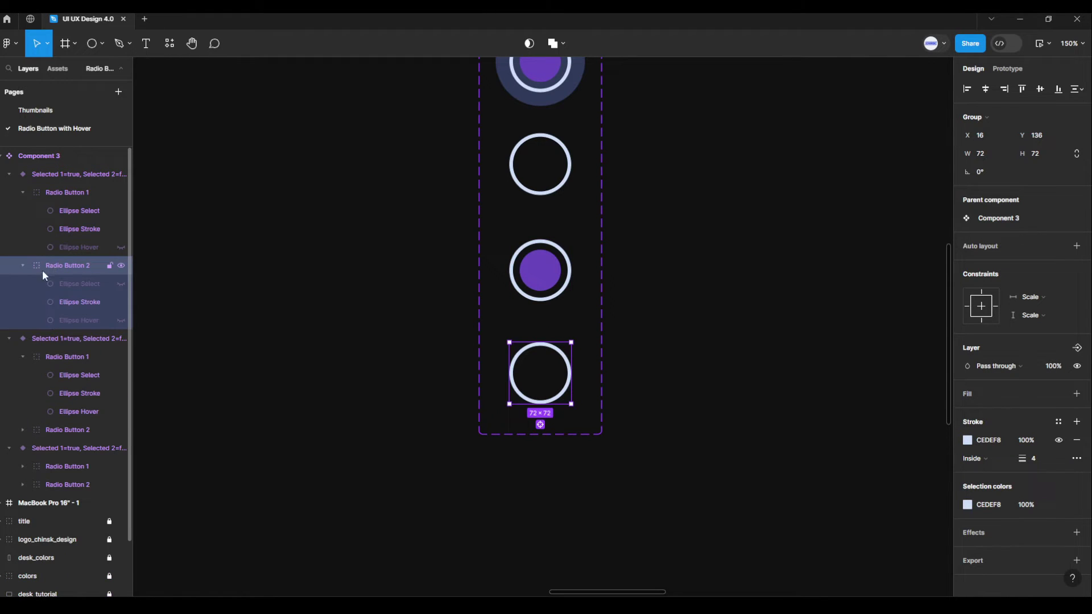
left_click(121, 321)
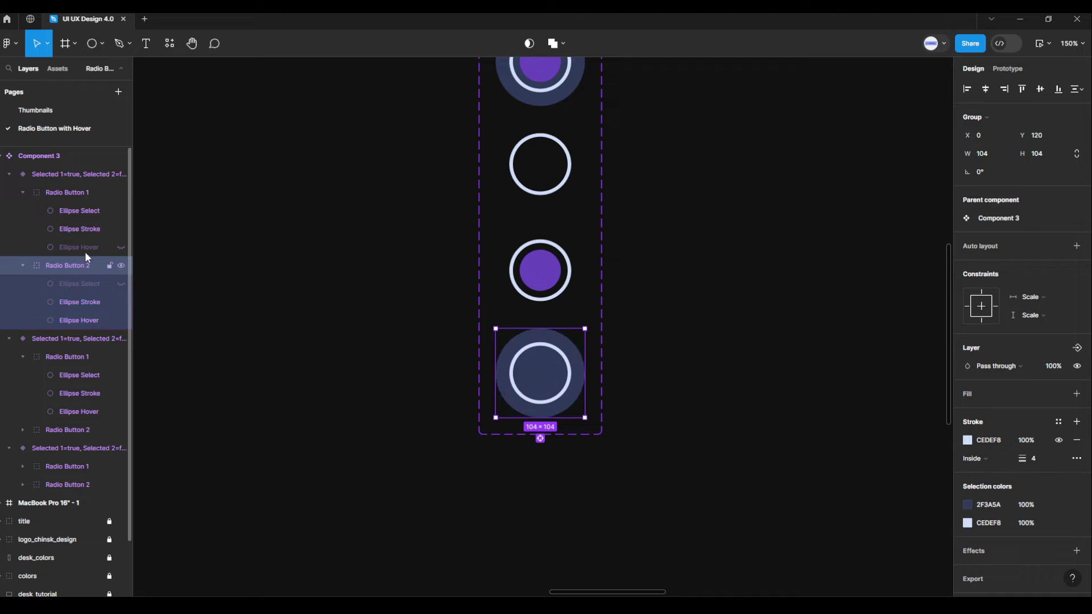
left_click(67, 175)
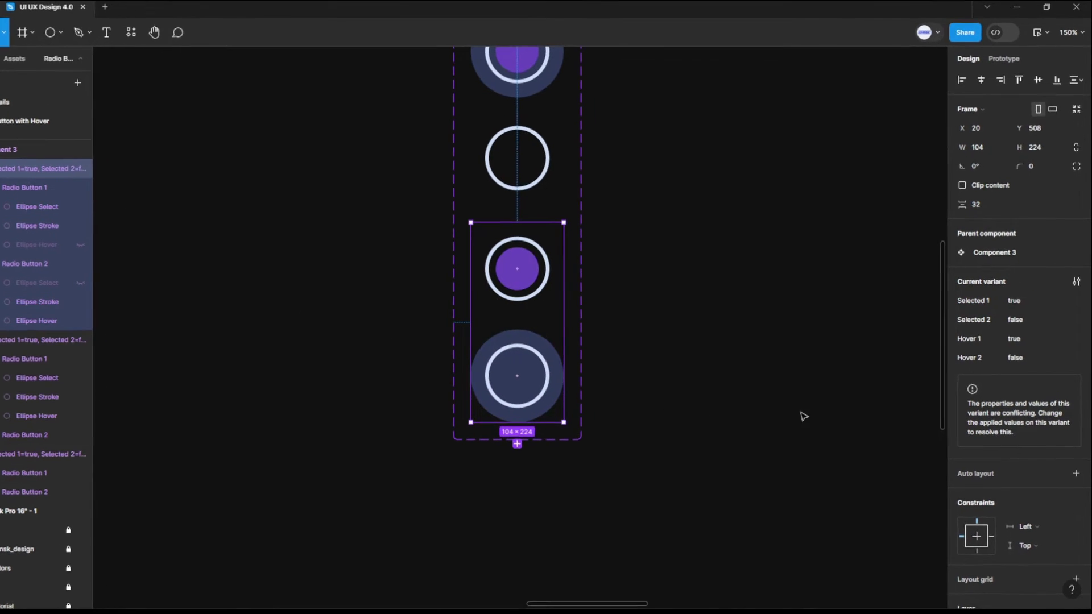
Set this variant's Hover 1 to false and add 'true' as its Hover 2 value
left_click(1029, 305)
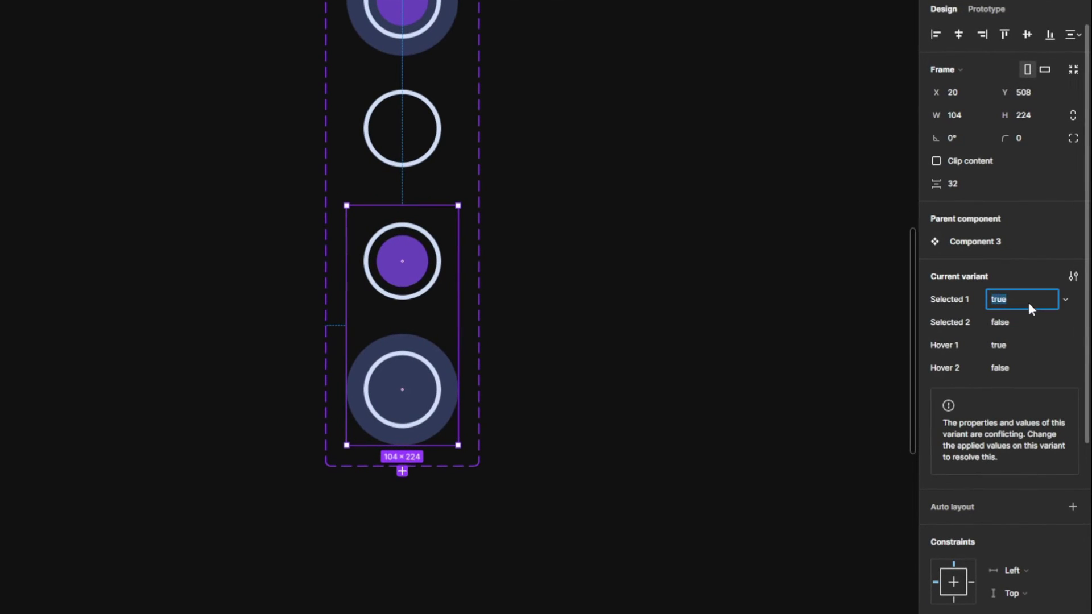
left_click(1029, 322)
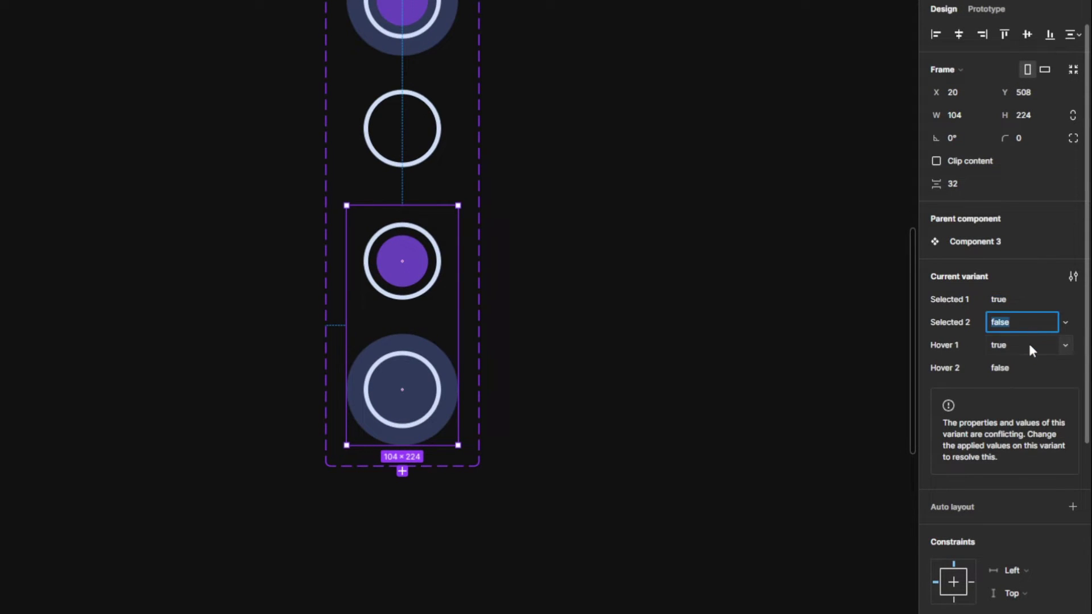
left_click(1029, 343)
left_click(1061, 348)
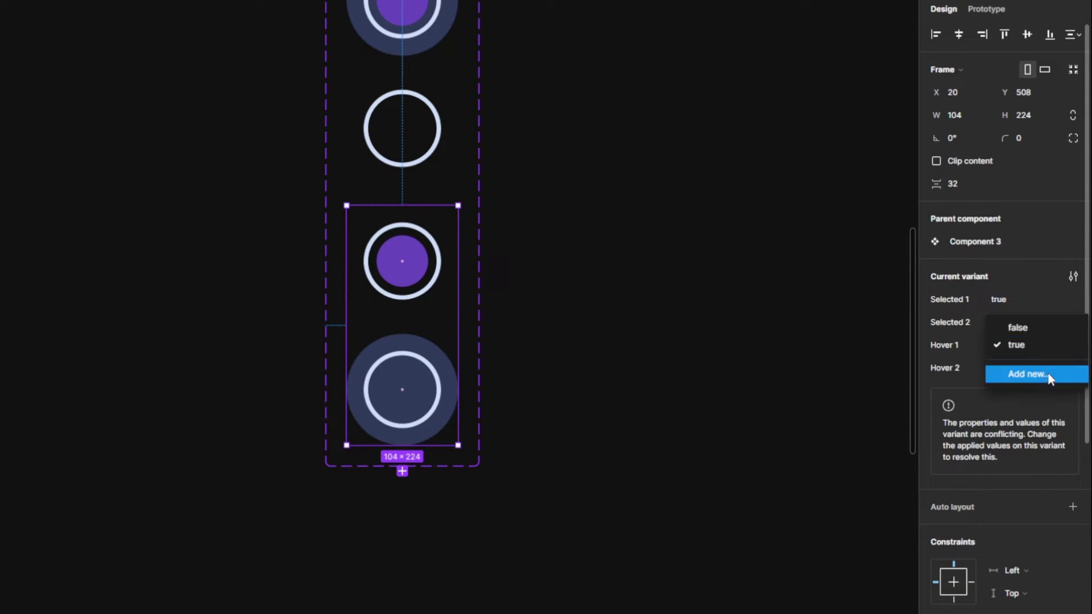
left_click(1020, 328)
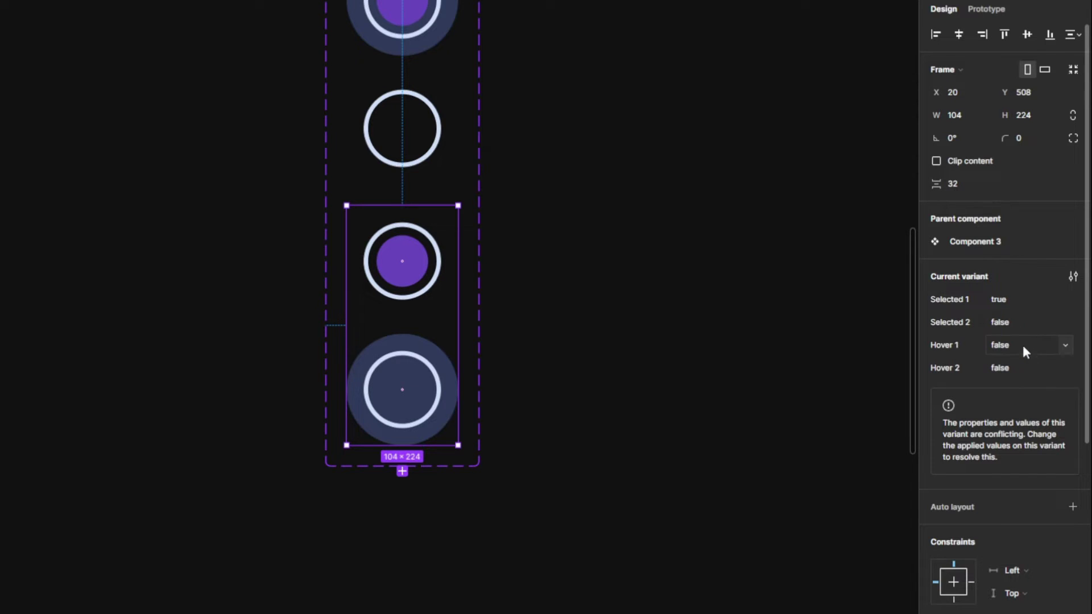
left_click(1064, 369)
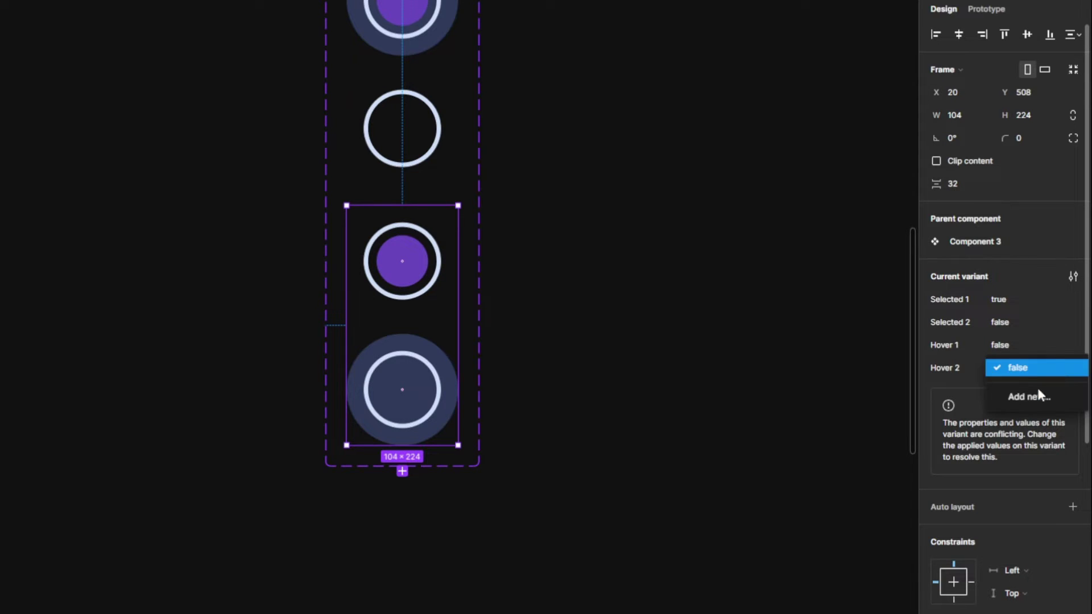
left_click(1035, 397)
type("true")
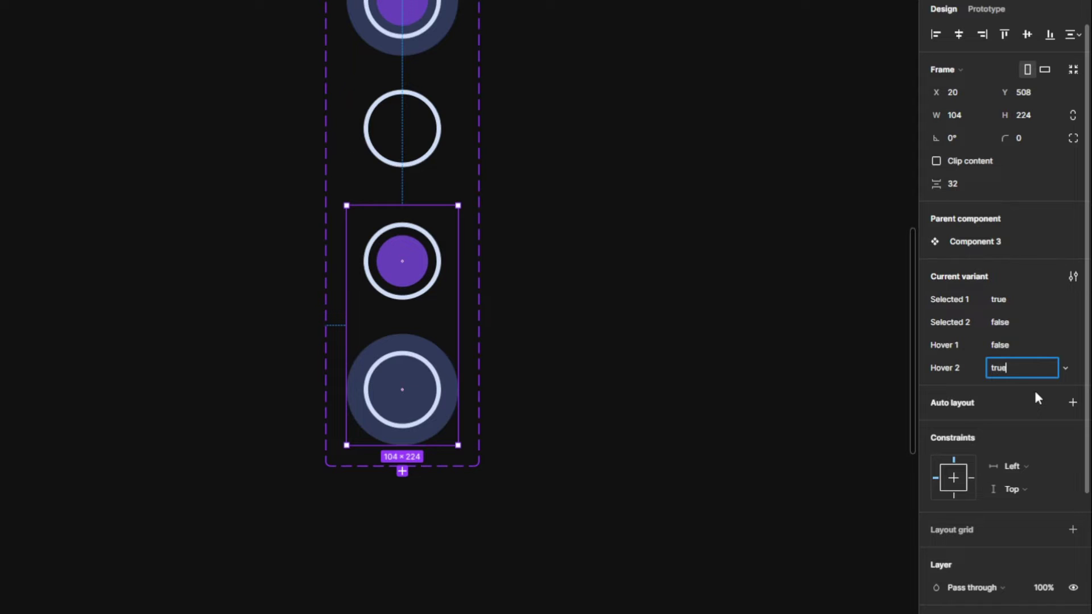
key("Return")
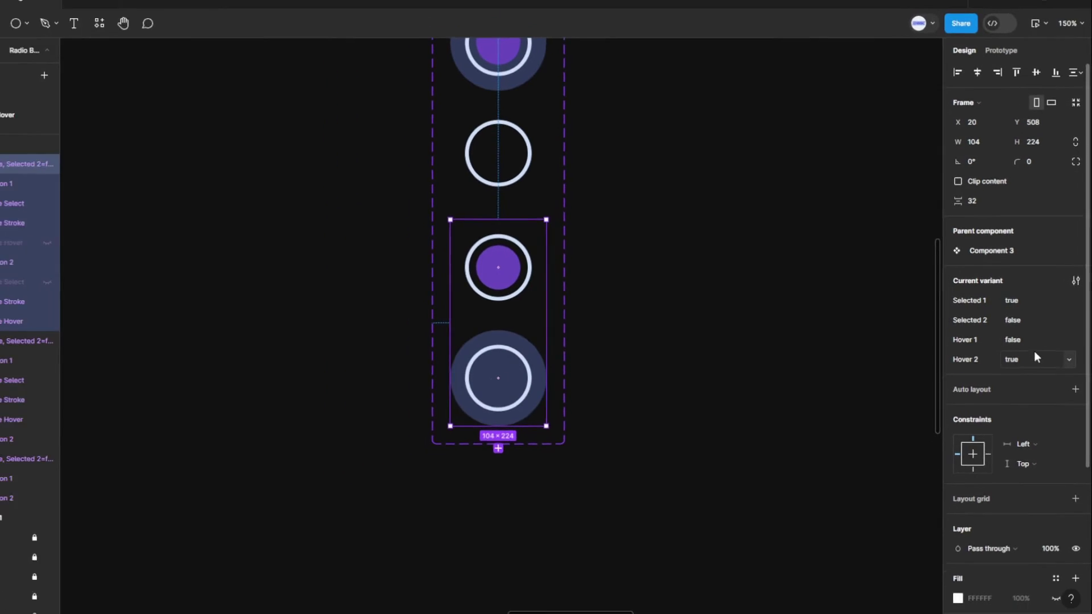
Add another variant below the current one
left_click(682, 483)
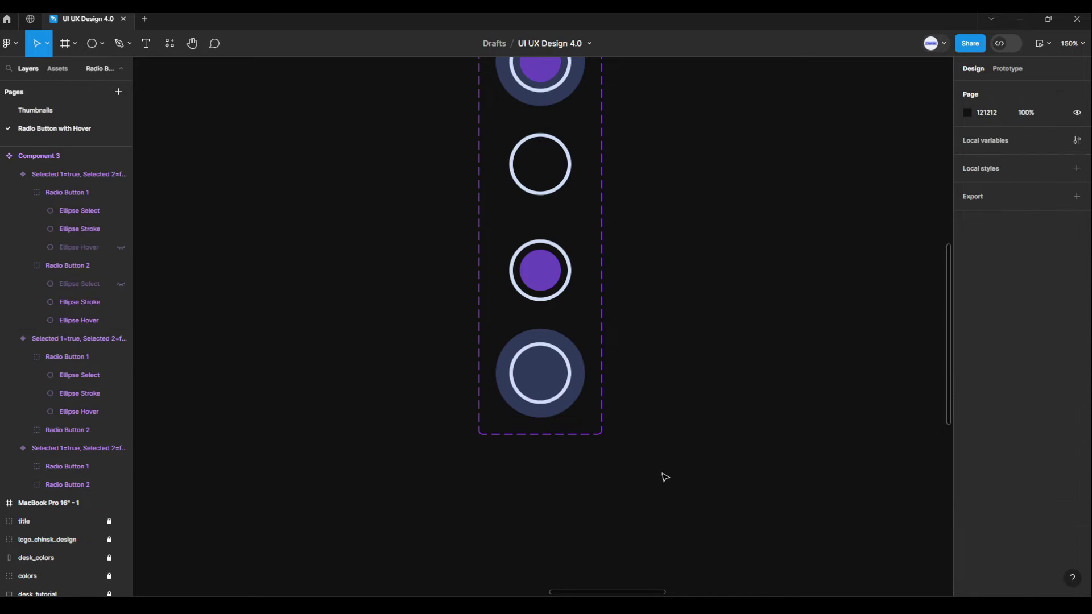
left_click(557, 397)
left_click(540, 439)
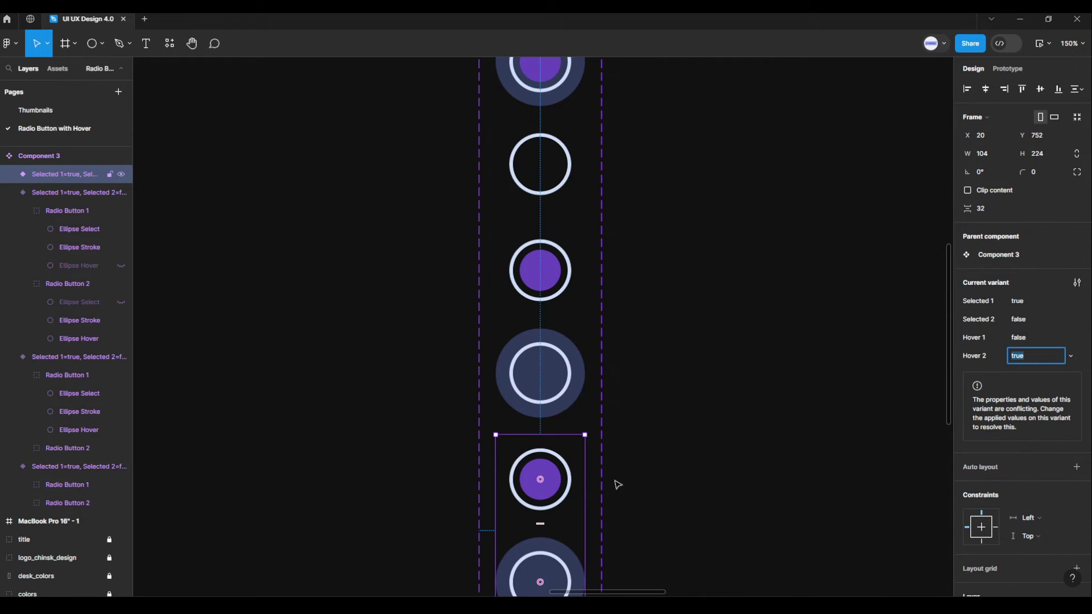
left_click_drag(671, 515, 680, 269)
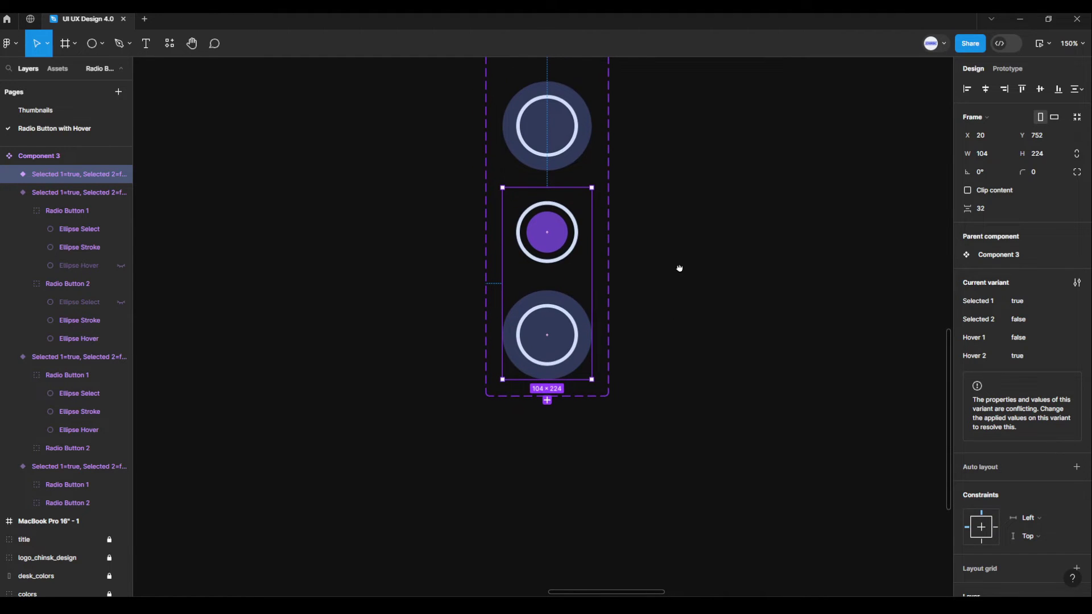
Empty Radio Button 1 and give Radio Button 2 its purple fill without a halo
left_click(563, 239)
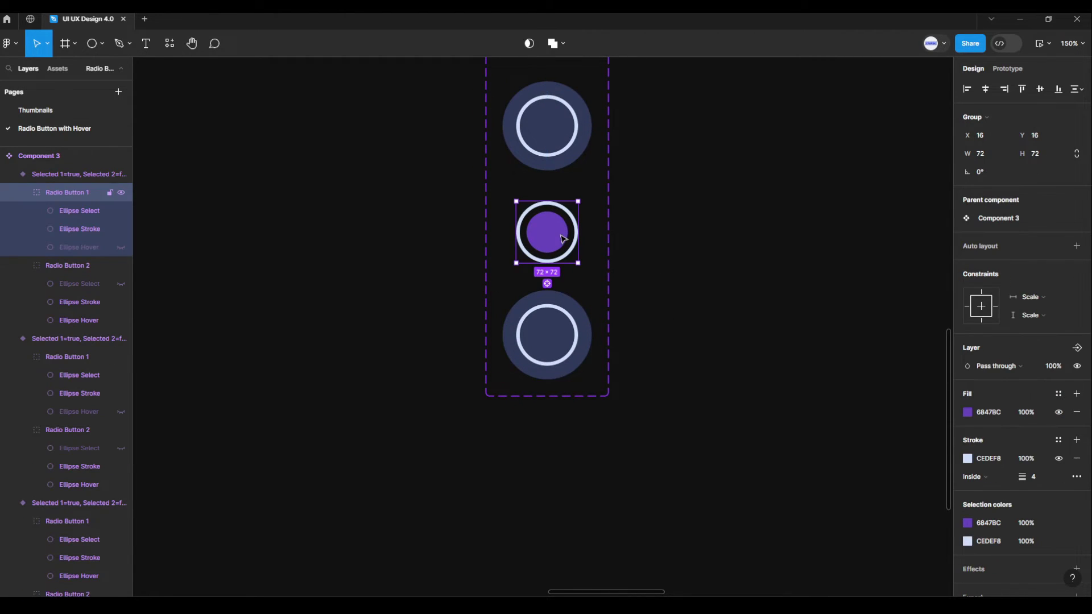
left_click(121, 211)
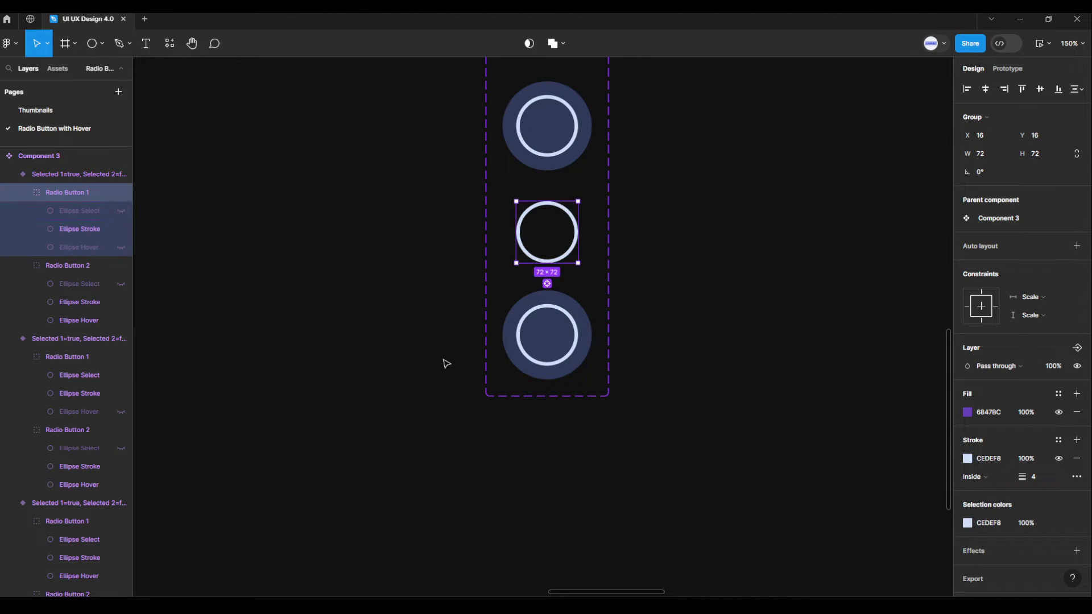
left_click(529, 350)
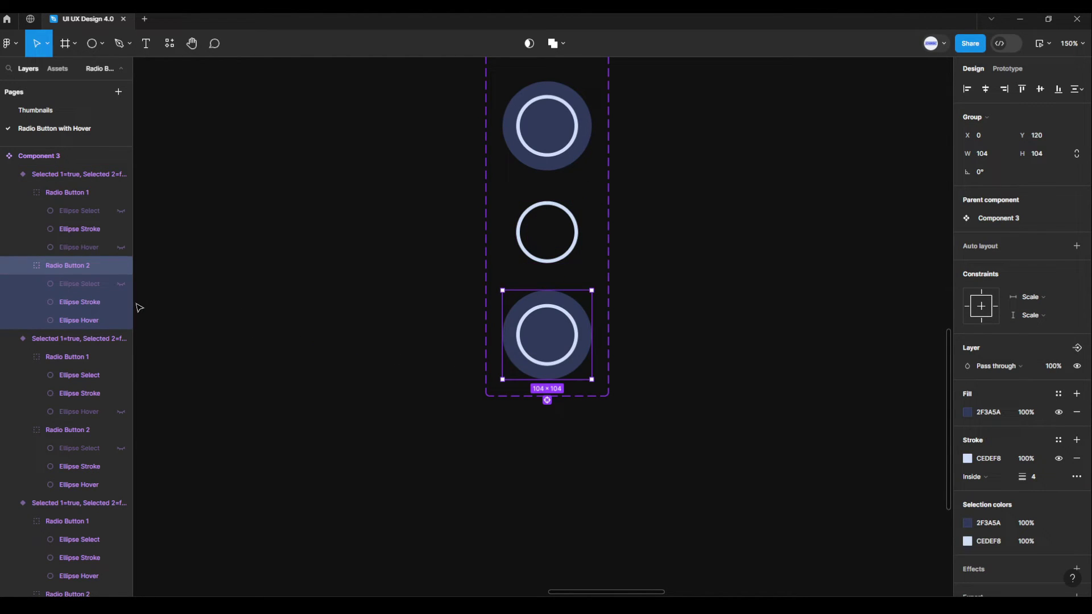
left_click(122, 320)
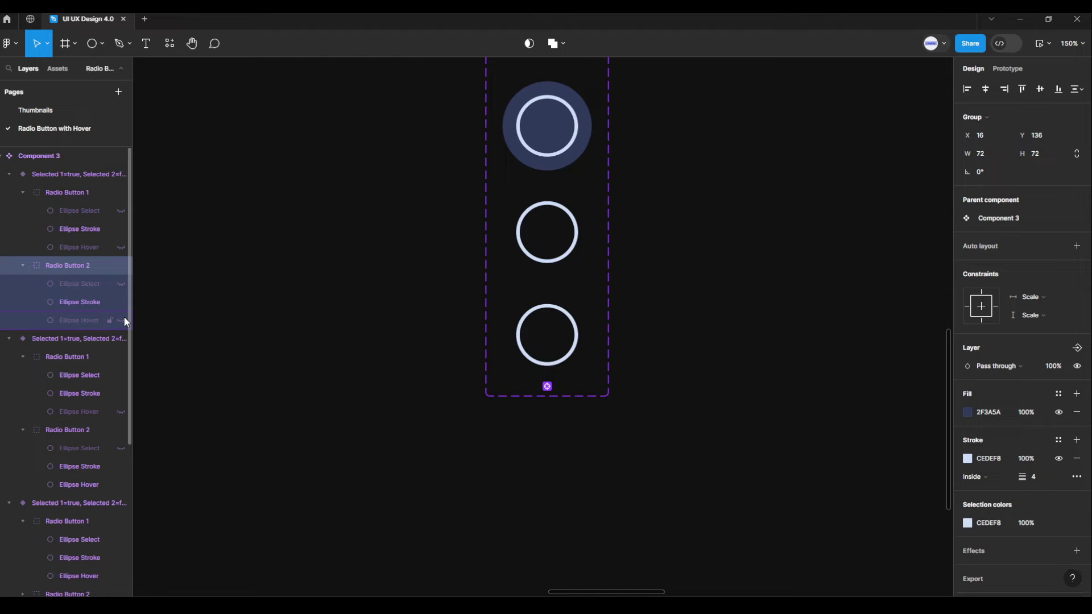
left_click(121, 284)
left_click(67, 175)
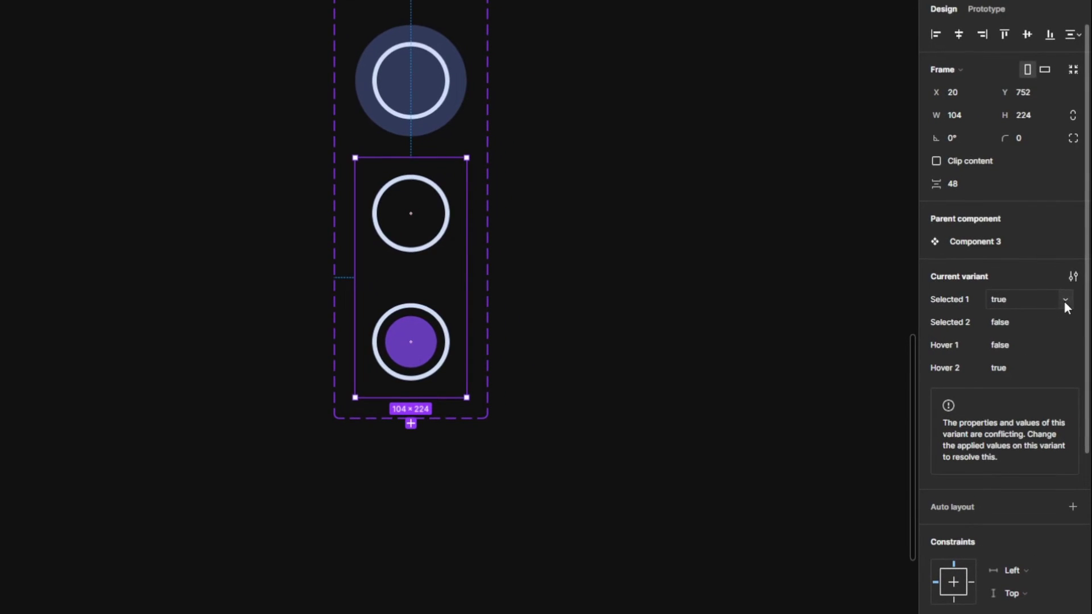
Set this variant to Selected 1 false, Selected 2 true and Hover 2 false
left_click(1065, 299)
left_click(1044, 326)
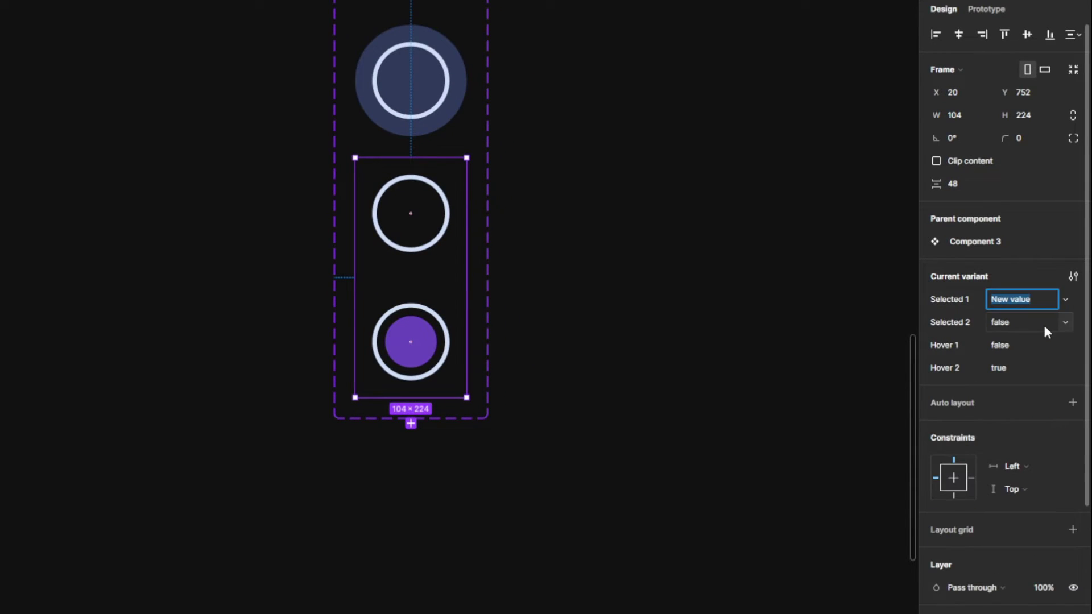
type("false")
key("Return")
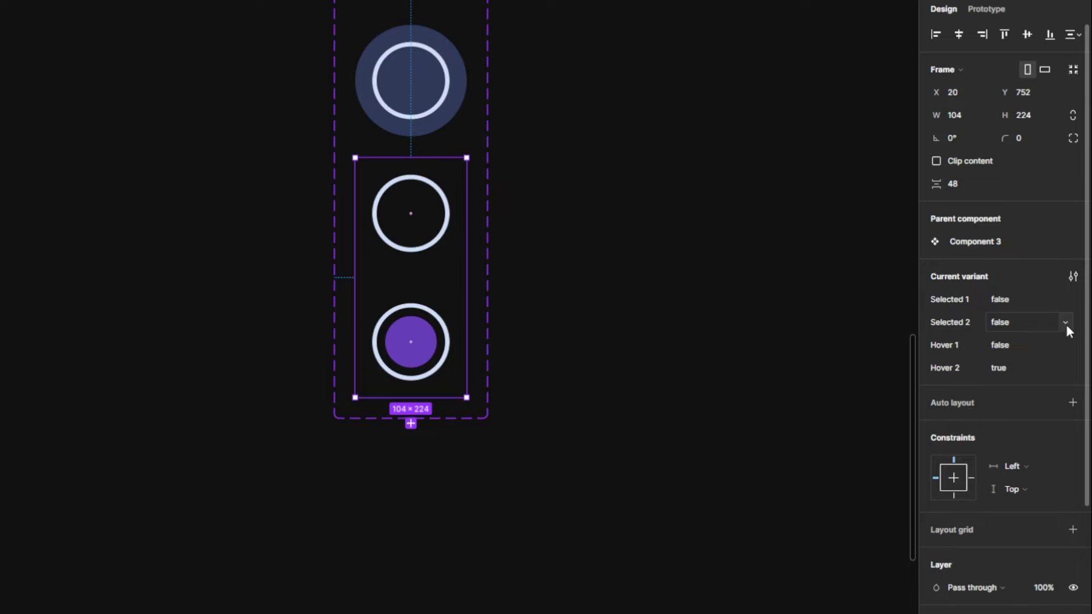
left_click(1066, 323)
left_click(1047, 349)
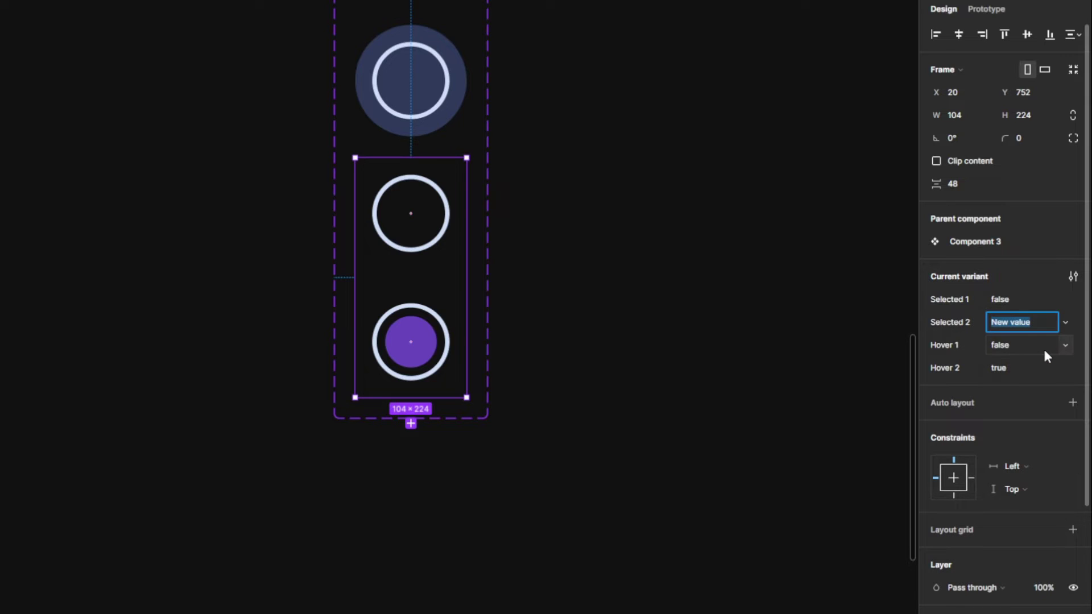
type("true")
key("Return")
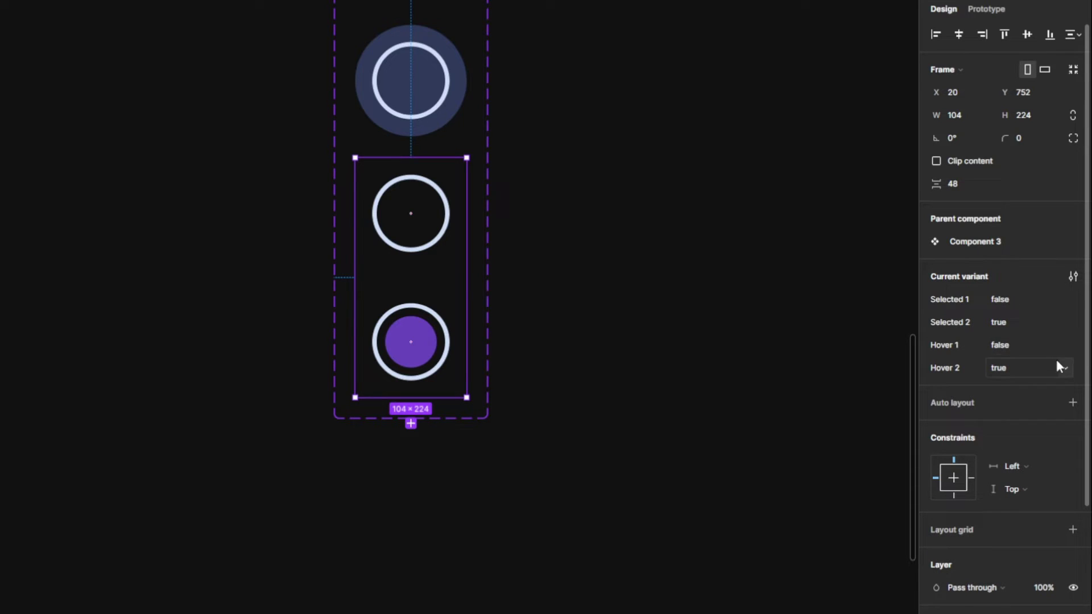
left_click(1059, 364)
left_click(1038, 354)
Add another variant below the second-selected variant
left_click(592, 425)
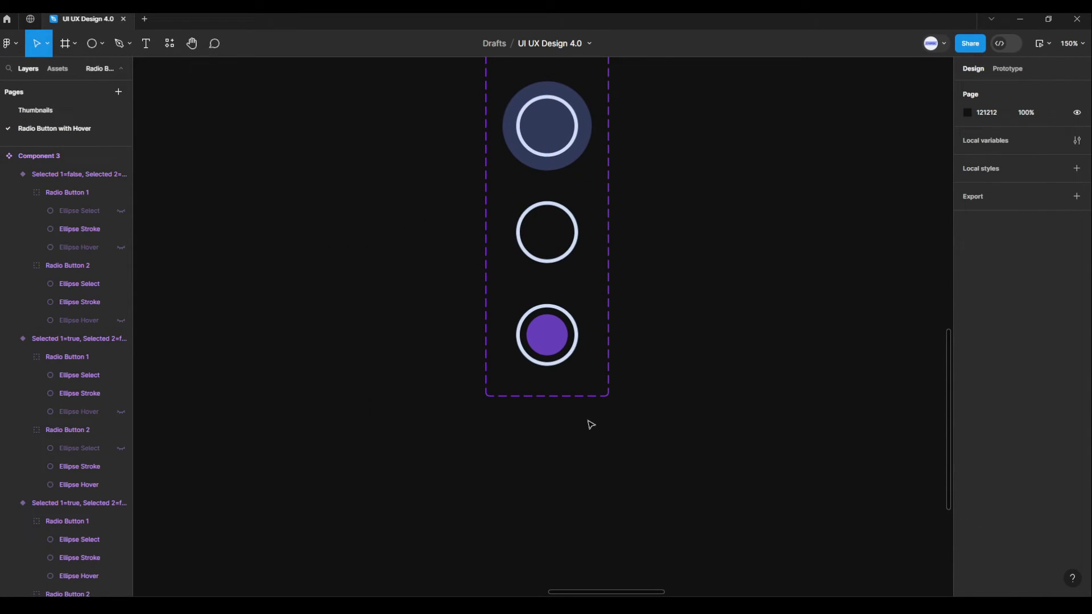
left_click(539, 360)
left_click(547, 401)
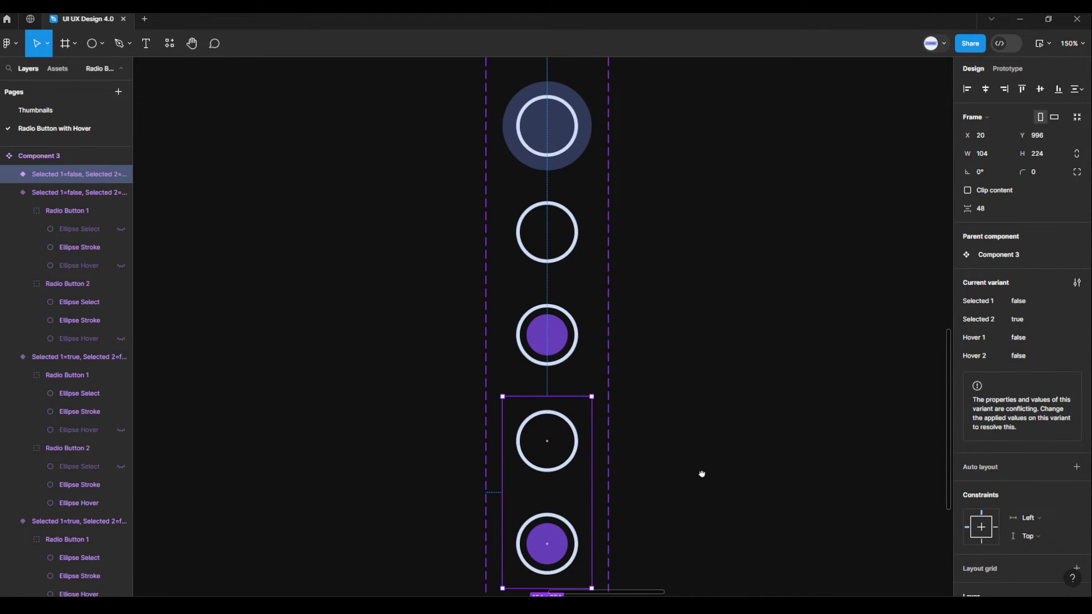
Show the hover halo around the newest variant's filled second radio button
left_click_drag(700, 471, 699, 257)
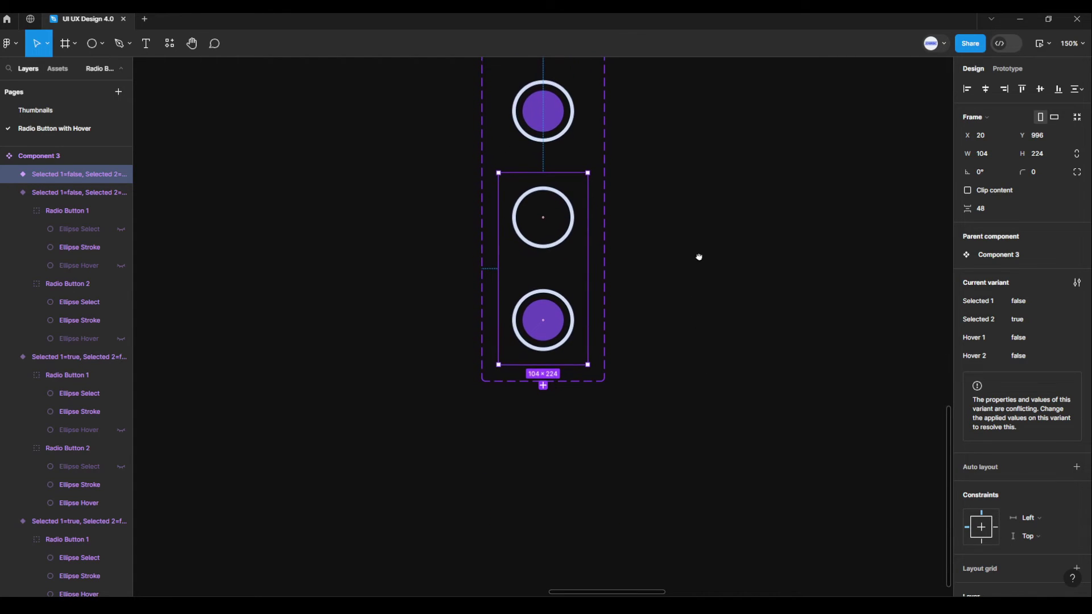
left_click(565, 327)
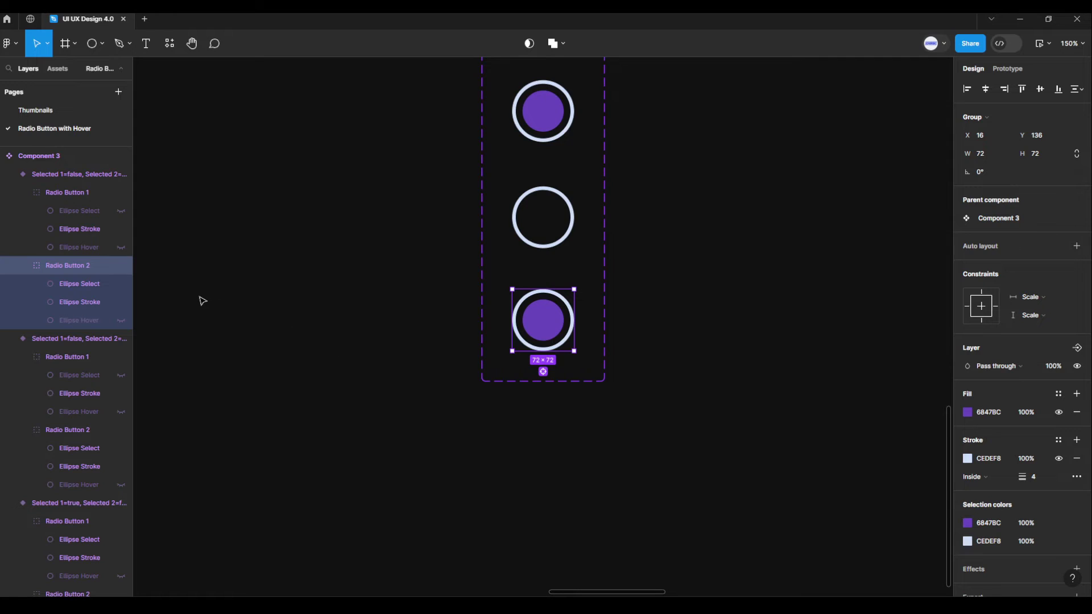
left_click(124, 319)
left_click(63, 178)
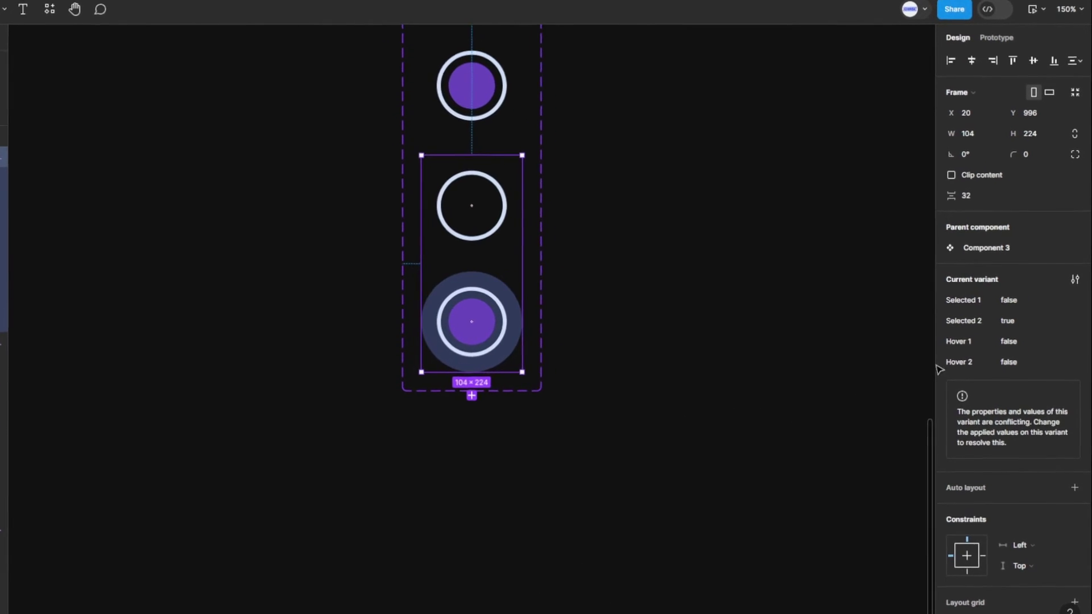
Keep Hover 1 false and set Hover 2 to true for the newest variant
left_click(1064, 346)
left_click(1052, 348)
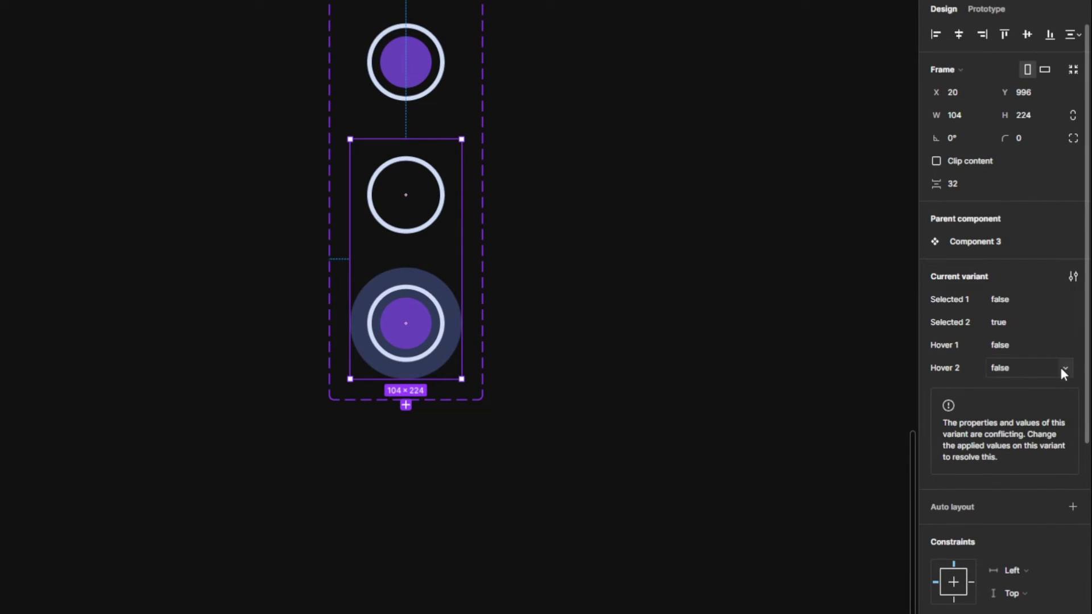
left_click(1060, 367)
left_click(1056, 382)
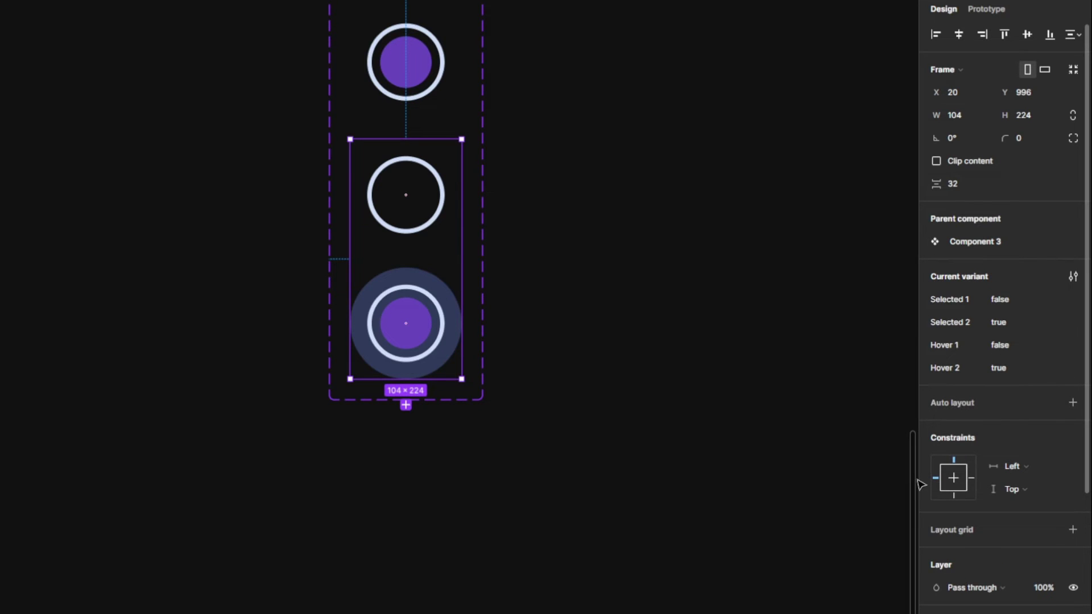
left_click(645, 399)
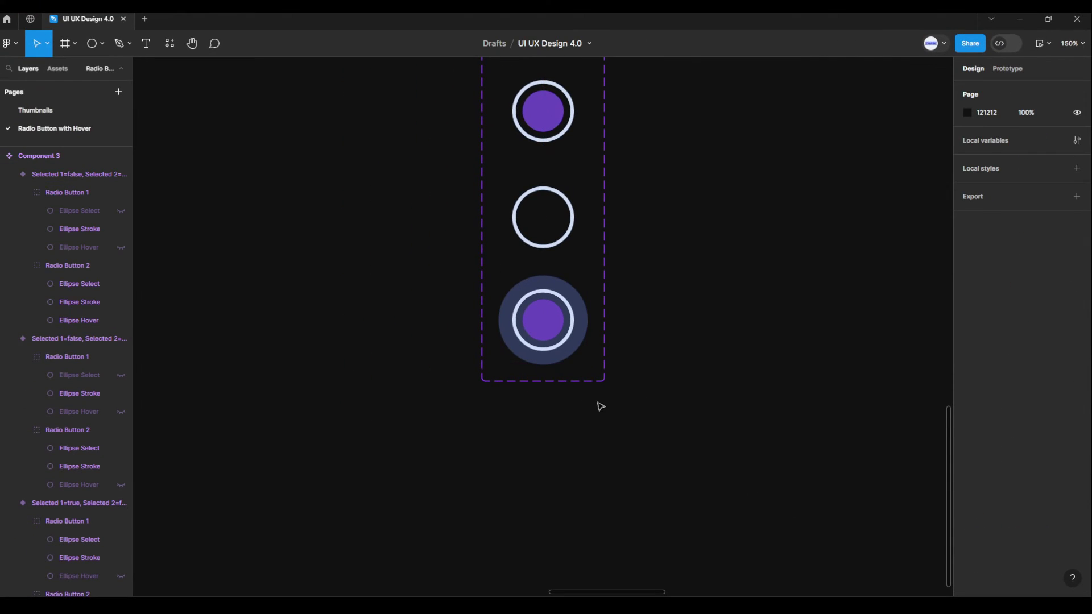
left_click(550, 348)
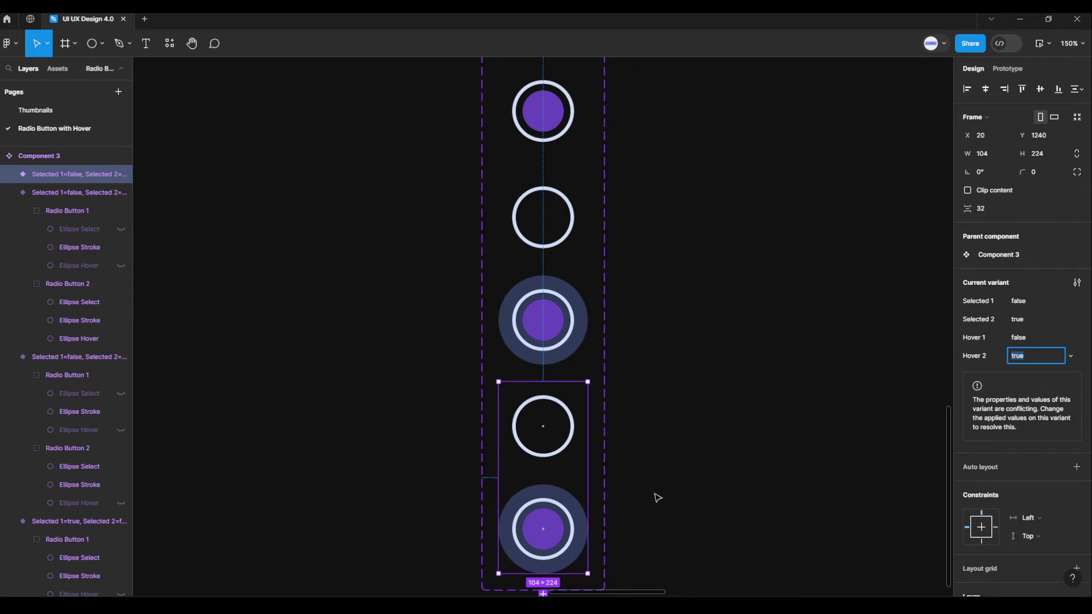
Move the hover halo from Radio Button 2 onto Radio Button 1 in the newest variant
left_click_drag(654, 498, 644, 295)
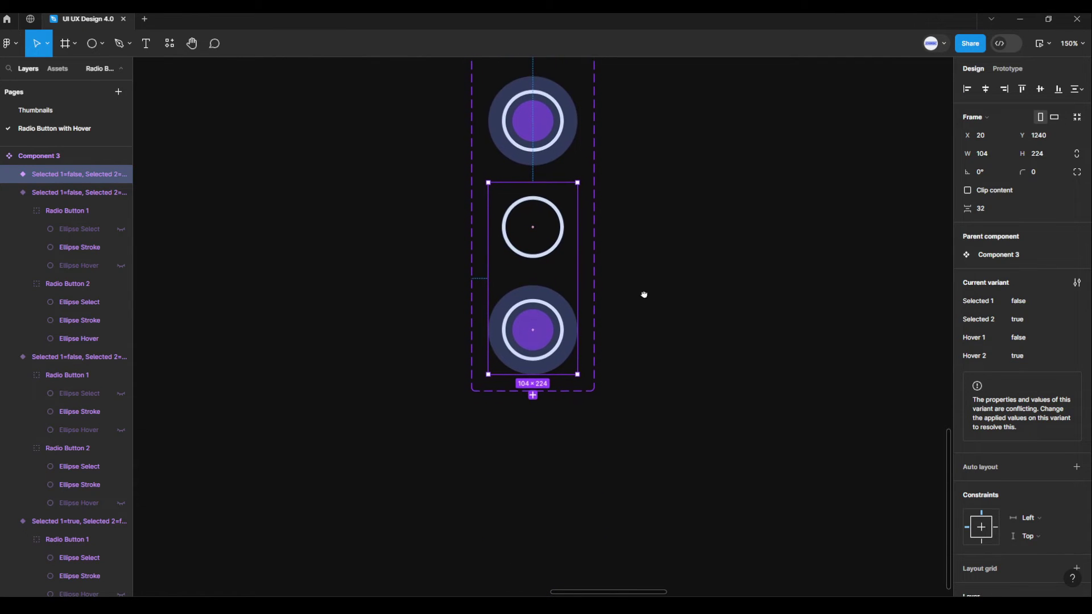
left_click(572, 340)
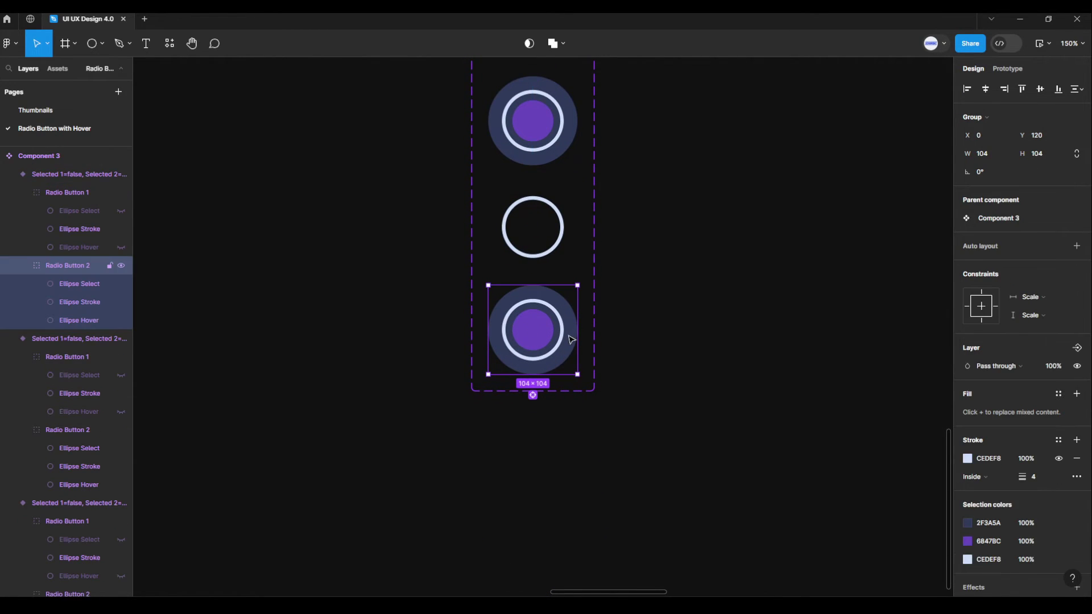
left_click(122, 320)
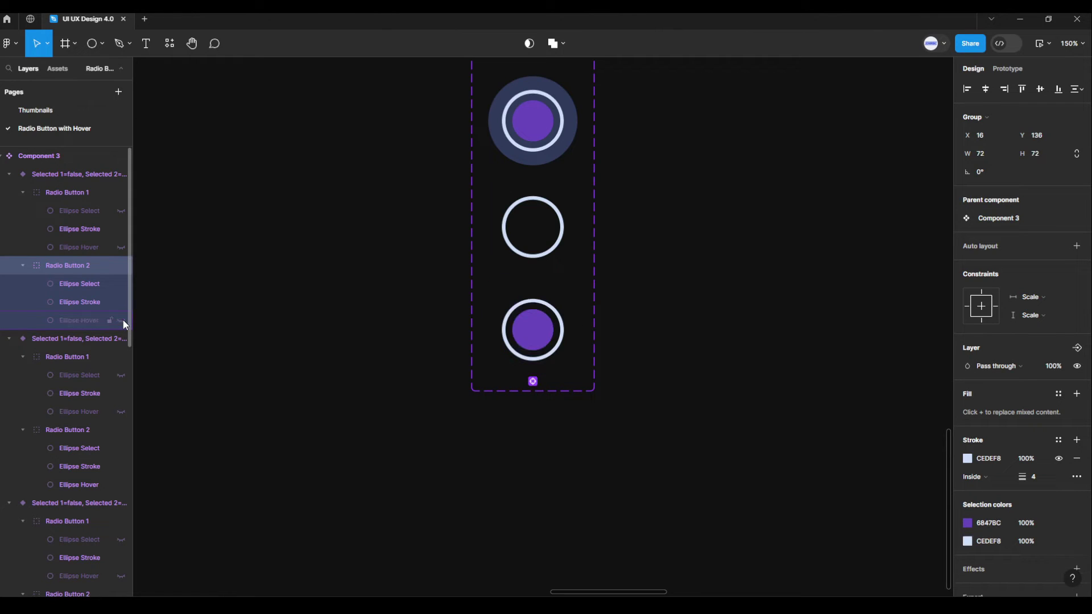
left_click(518, 254)
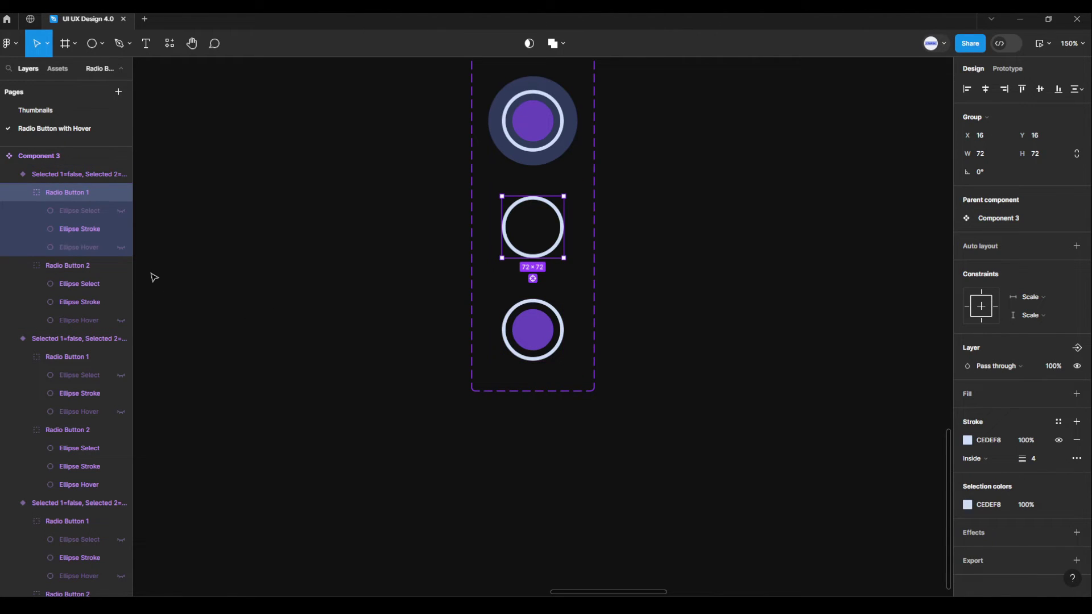
left_click(122, 248)
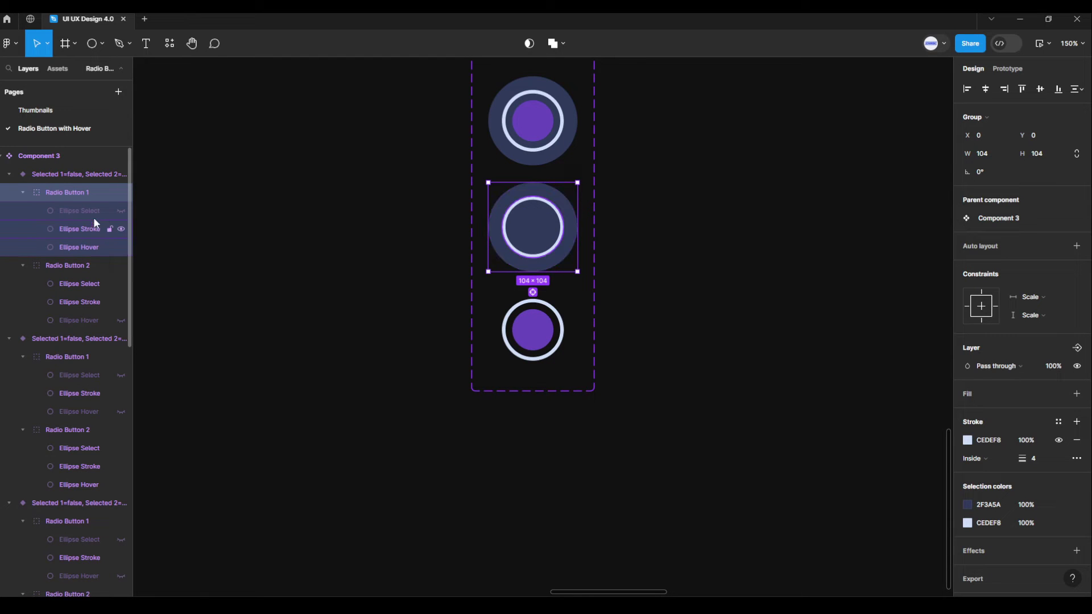
Set the newest variant's Hover 1 to true and Hover 2 to false
left_click(66, 173)
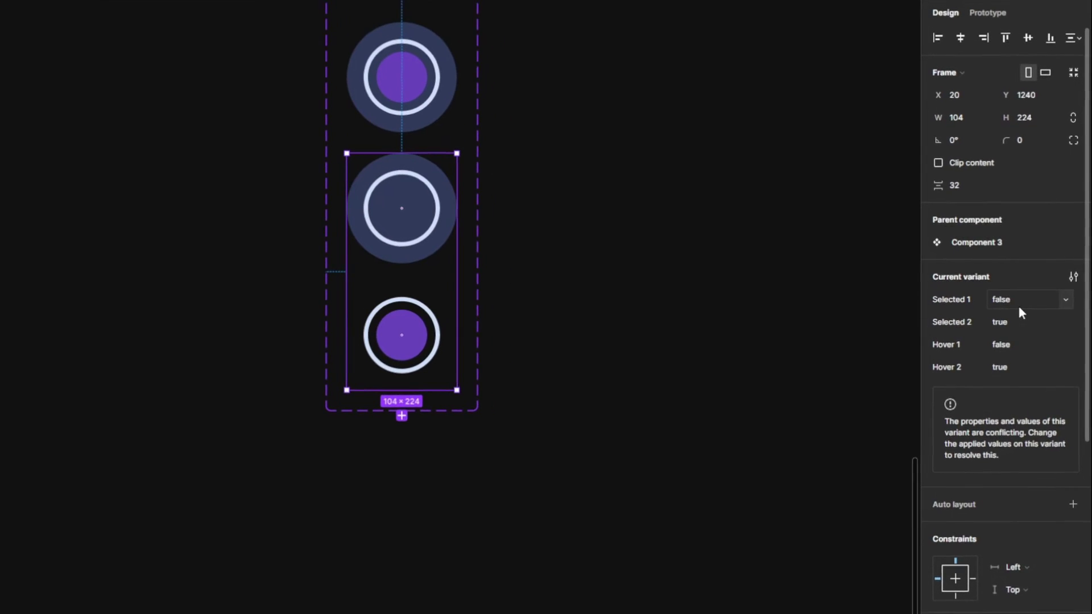
left_click(1051, 344)
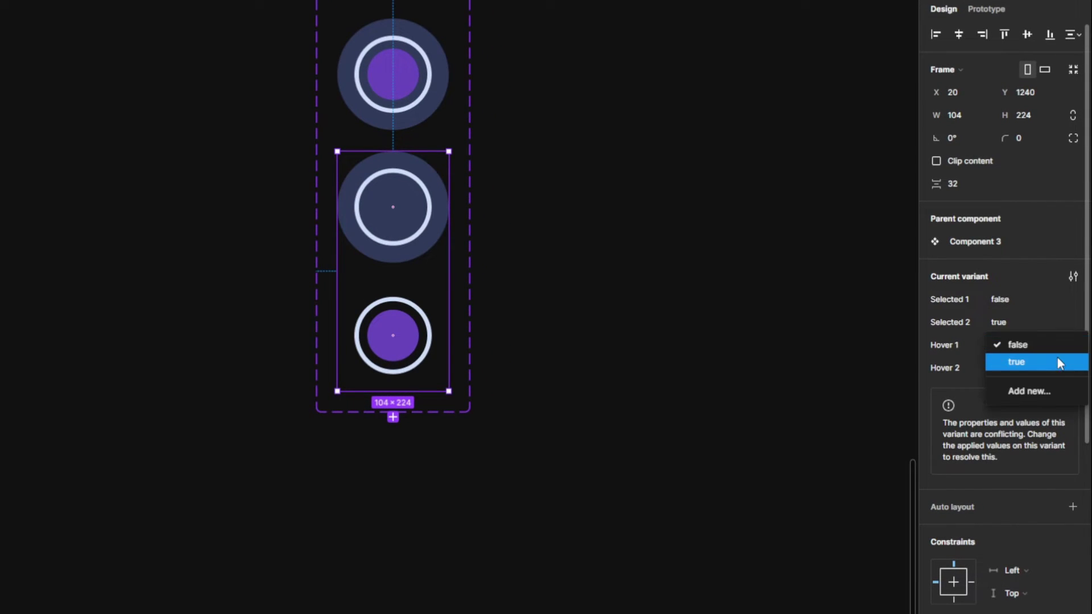
left_click(1058, 362)
left_click(1056, 368)
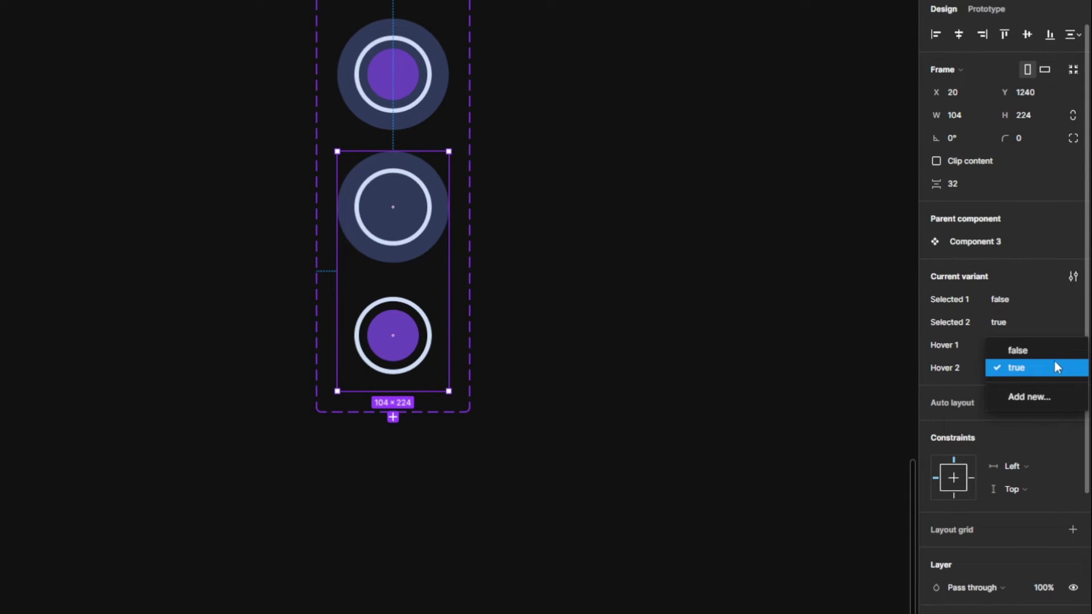
left_click(1033, 351)
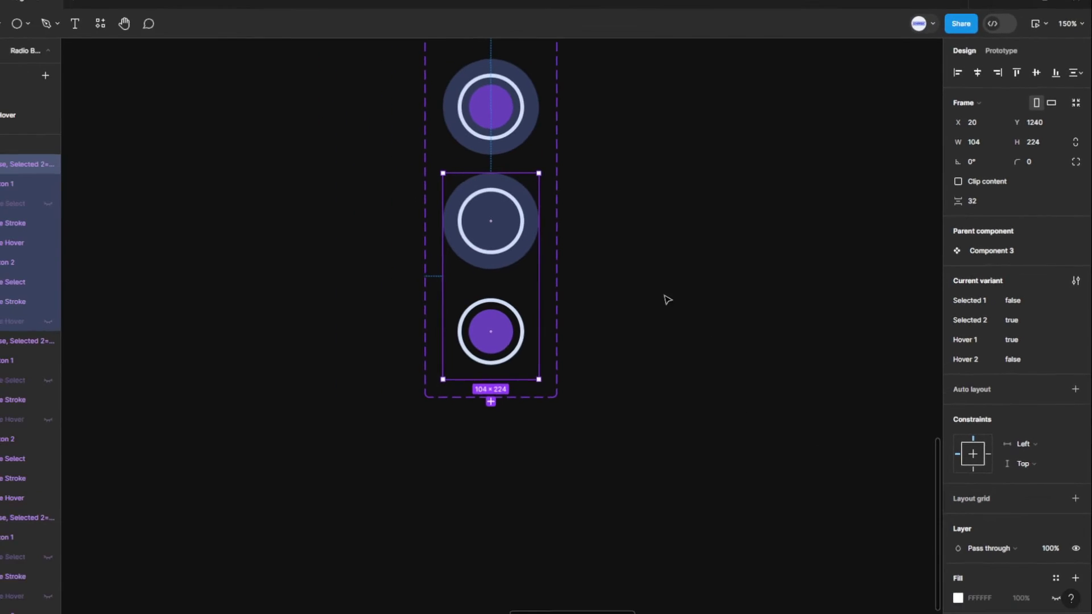
left_click(667, 300)
scroll(667, 284, "down", 5, "ctrl")
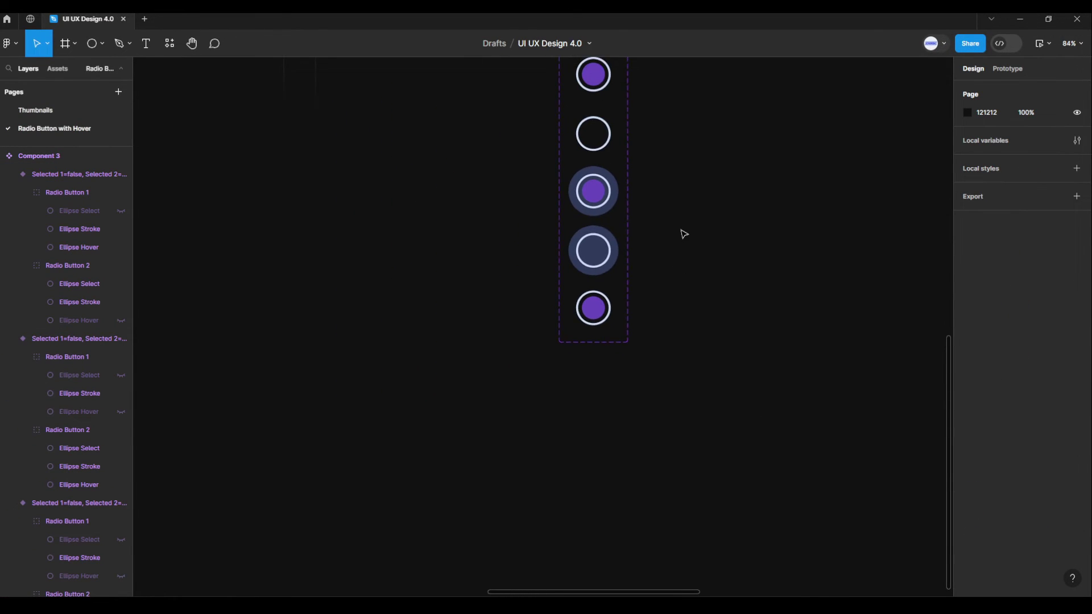
Zoom out to show all six variants beside the MacBook frame, then open Prototype settings
scroll(685, 235, "up", 3)
scroll(690, 359, "down", 3, "ctrl")
scroll(690, 358, "left", 2)
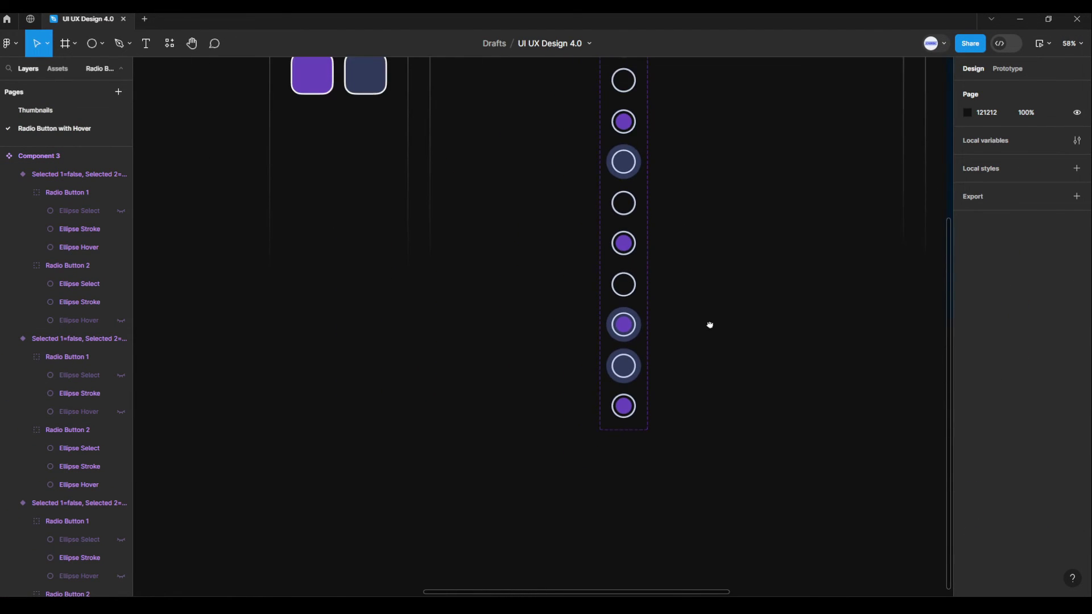
scroll(700, 358, "up", 2)
scroll(692, 388, "down", 3, "ctrl")
scroll(693, 375, "up", 1)
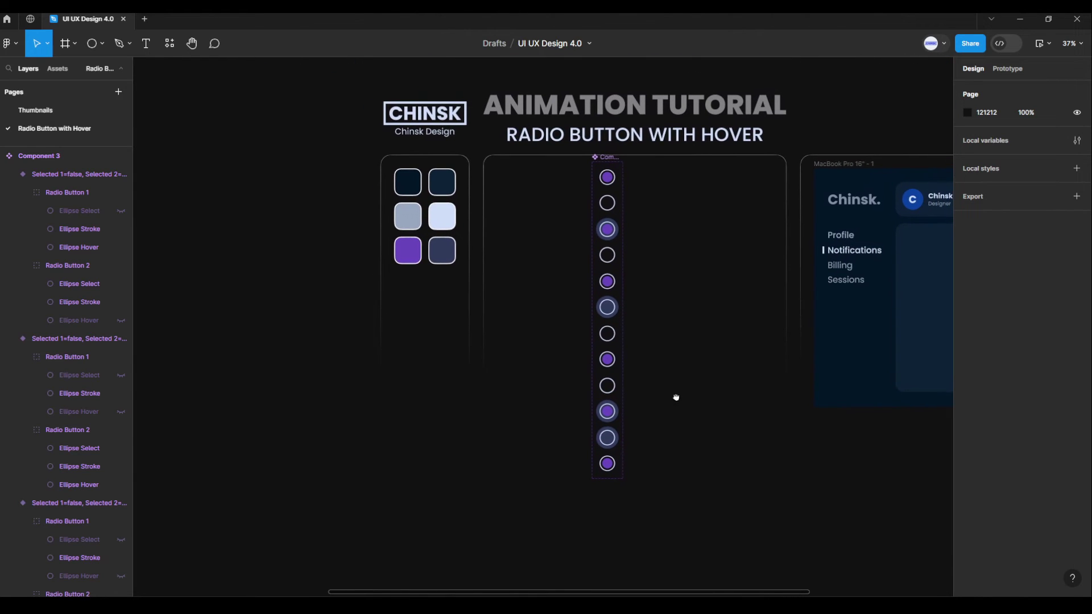
left_click_drag(677, 397, 680, 405)
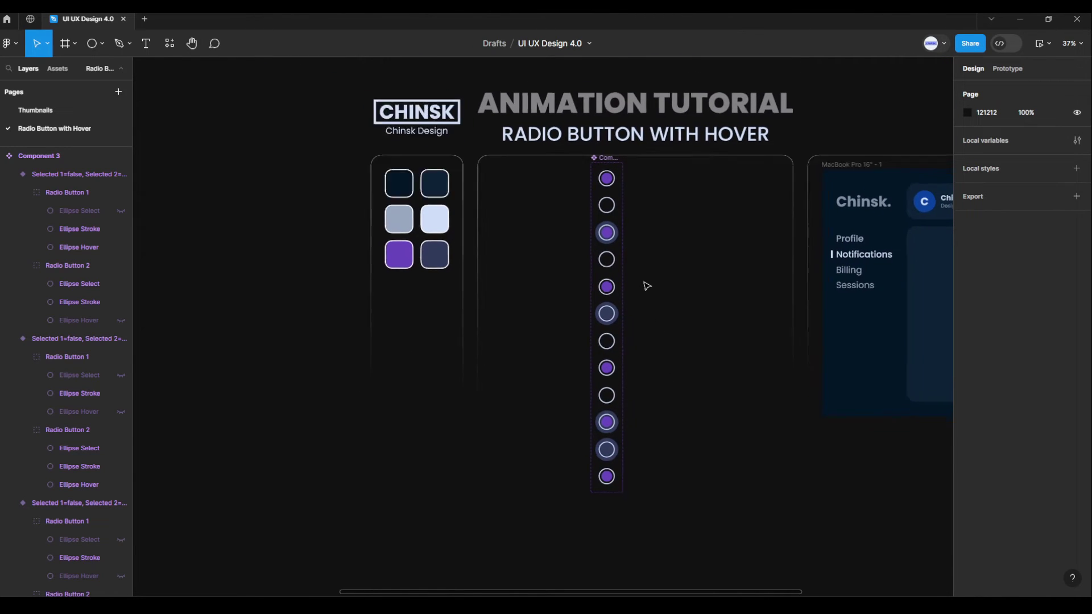
scroll(646, 287, "up", 2, "ctrl")
scroll(660, 295, "up", 1, "ctrl")
scroll(677, 307, "up", 1, "ctrl")
scroll(685, 311, "up", 2, "ctrl")
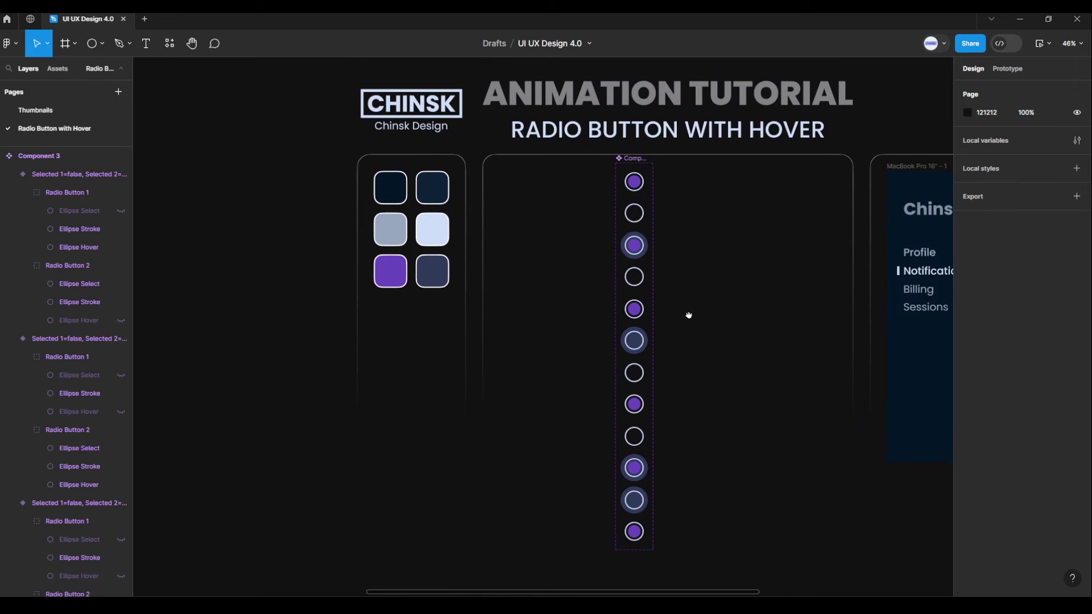
scroll(691, 315, "up", 2, "ctrl")
scroll(692, 316, "up", 1, "ctrl")
scroll(701, 332, "up", 1, "ctrl")
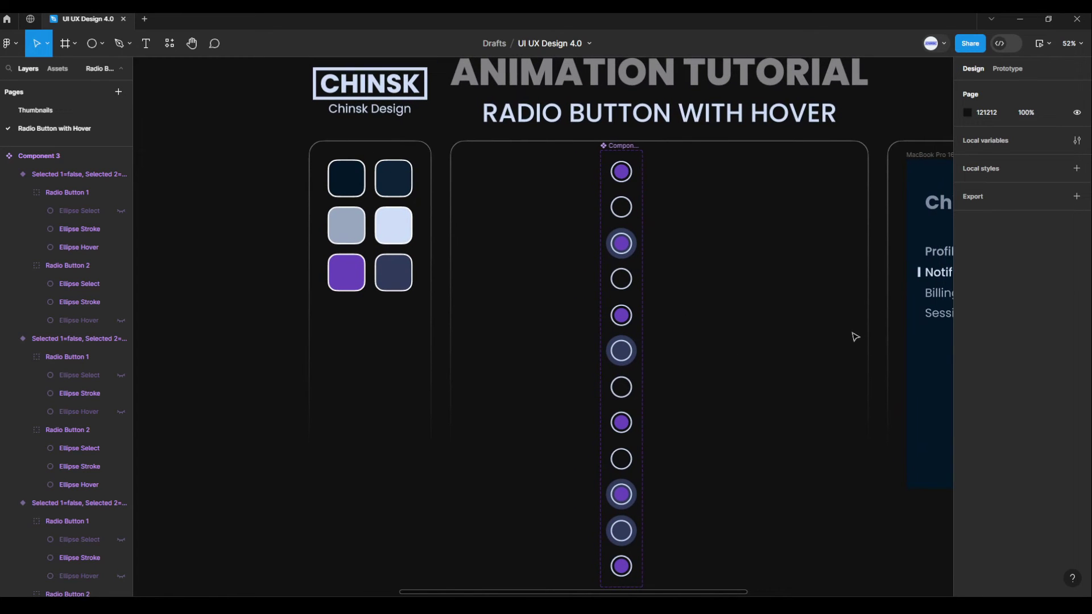
left_click(1009, 69)
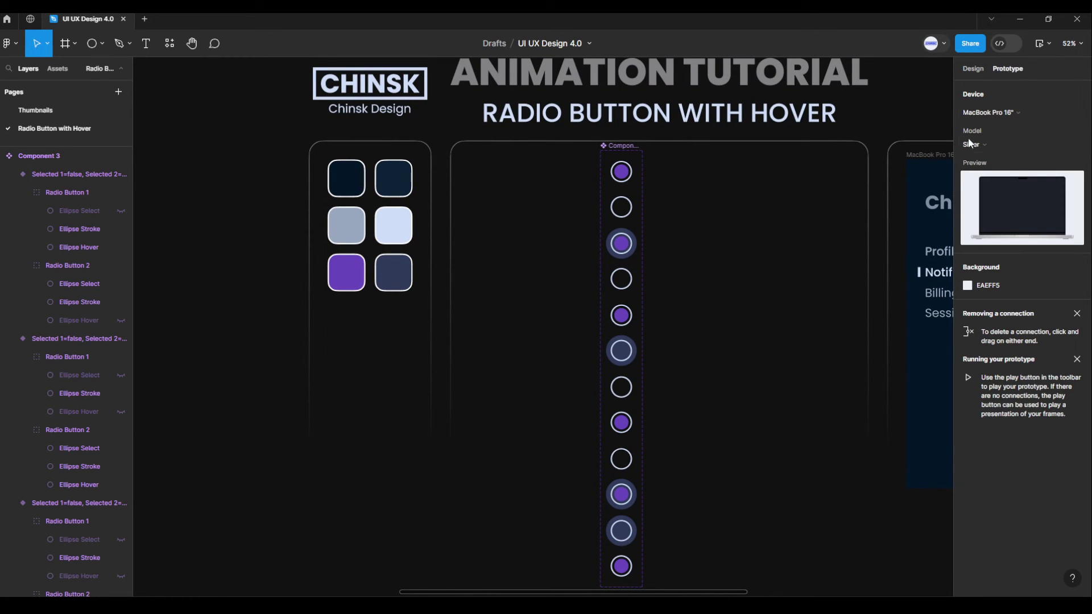
Select the first variant's top radio button and center it in view
double_click(622, 183)
scroll(652, 186, "up", 3, "ctrl")
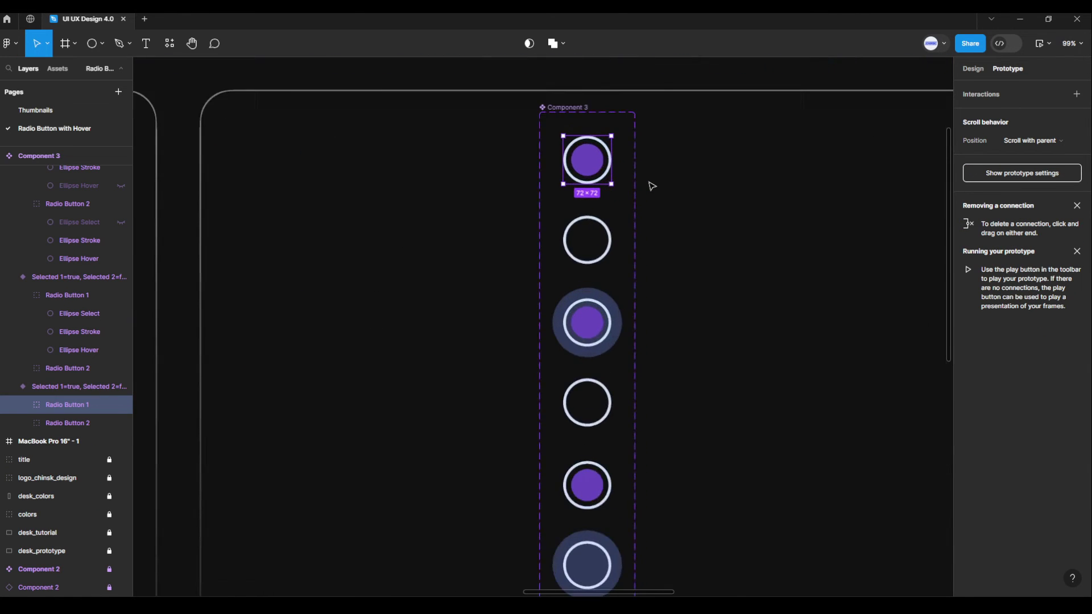
scroll(648, 183, "up", 3, "ctrl")
scroll(660, 188, "up", 2, "ctrl")
left_click_drag(668, 190, 692, 206)
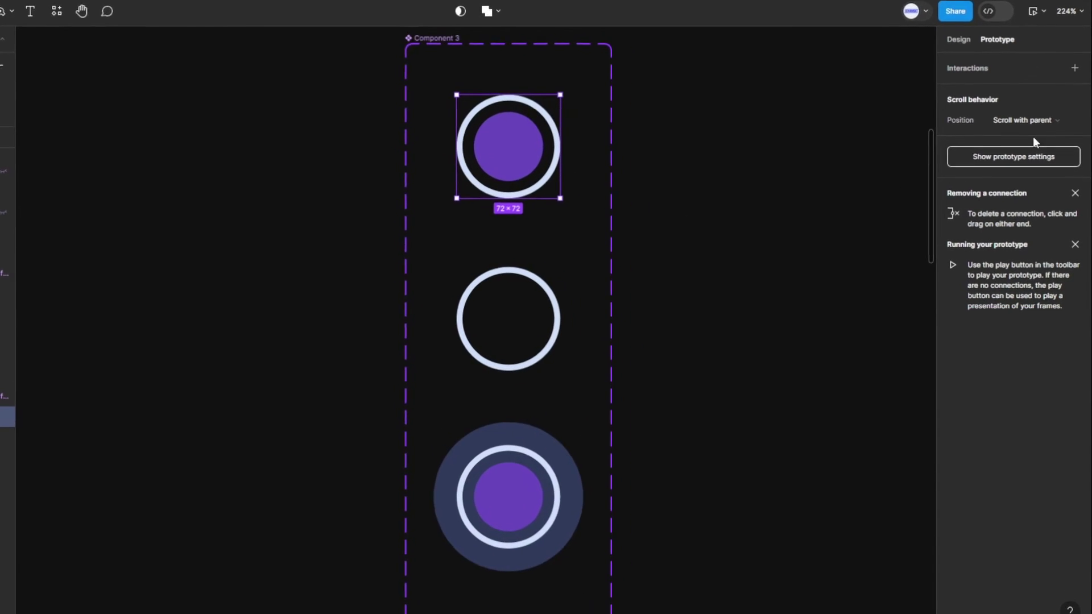
Add a While hovering interaction that changes it to the Hover 1 true variant
left_click(1077, 94)
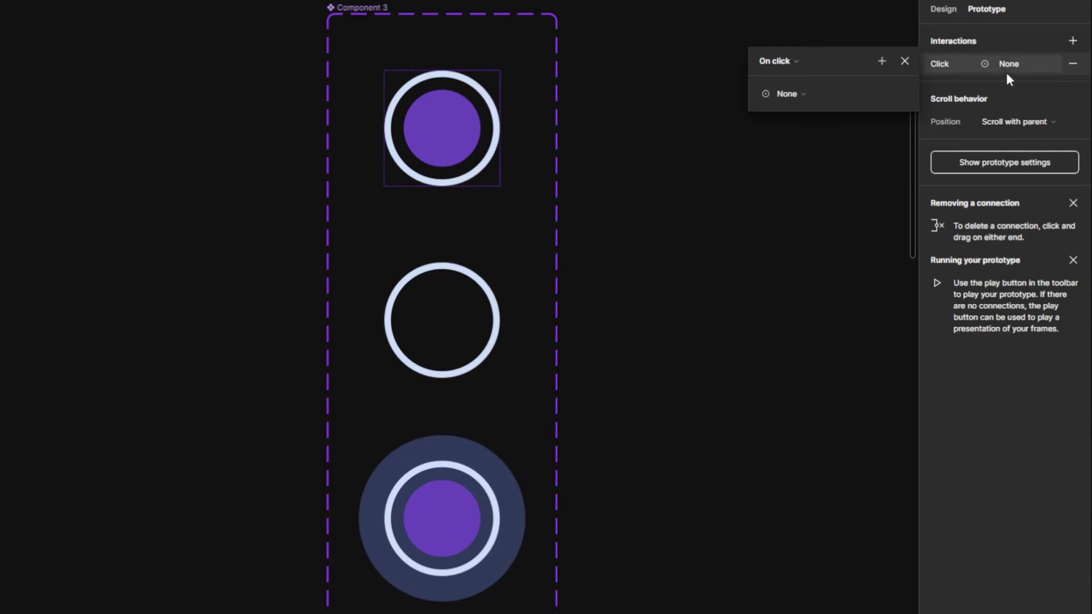
left_click(796, 62)
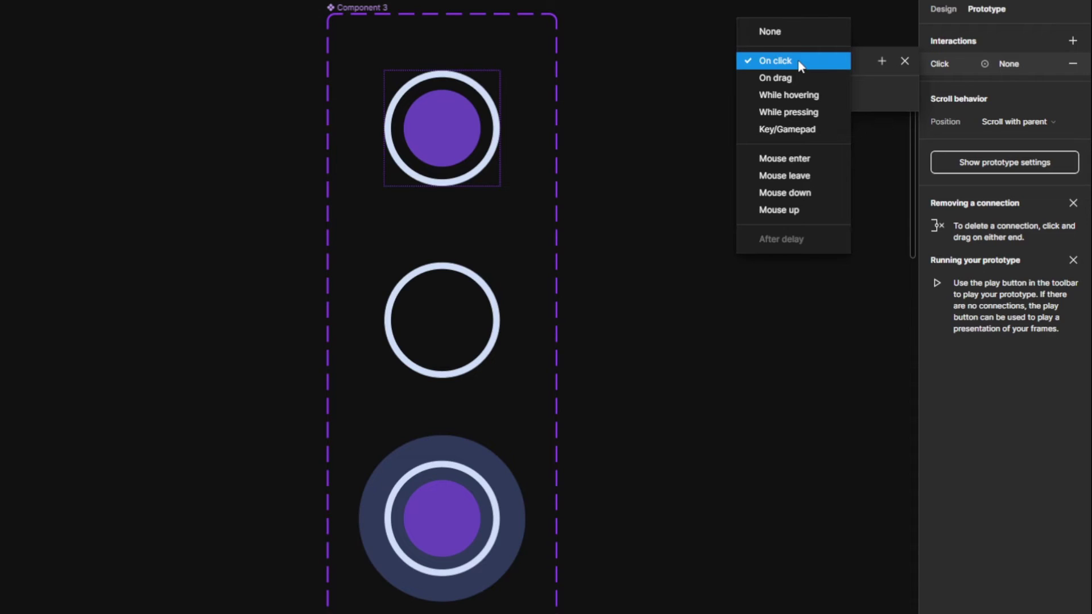
left_click(802, 94)
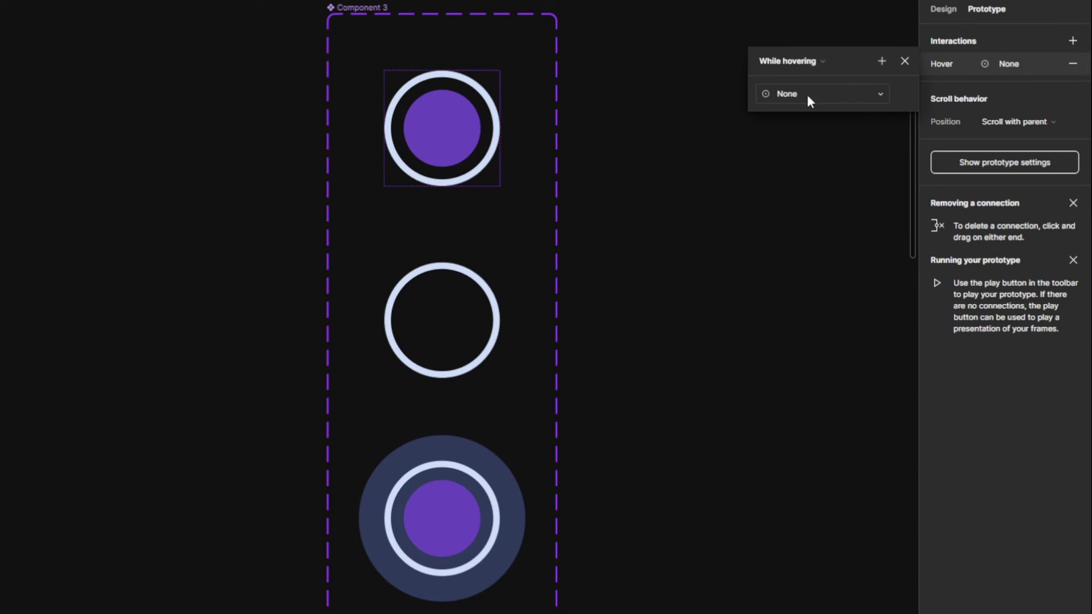
left_click(819, 94)
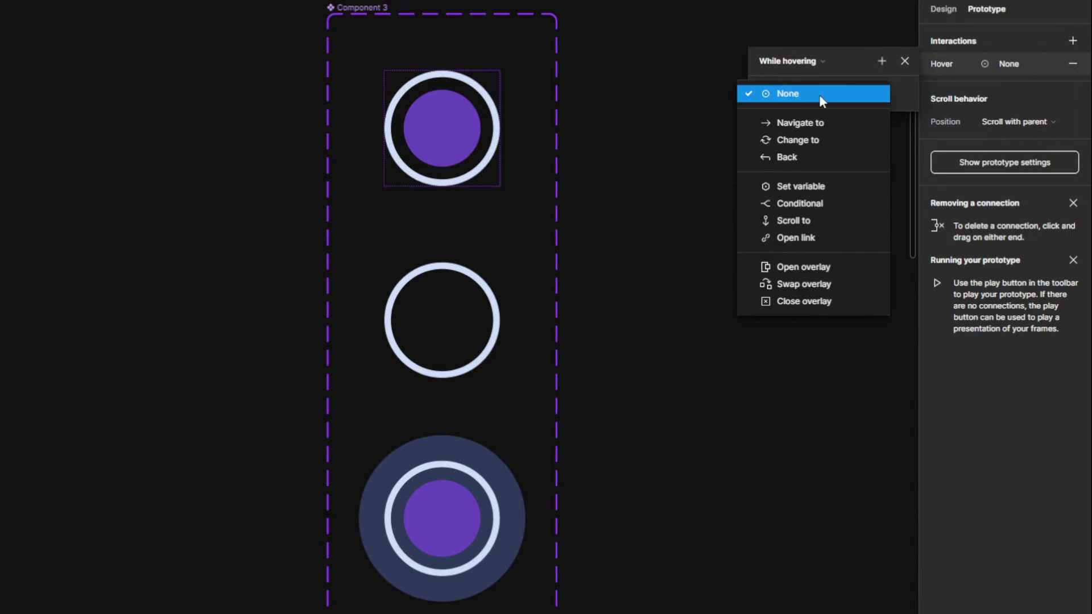
left_click(825, 142)
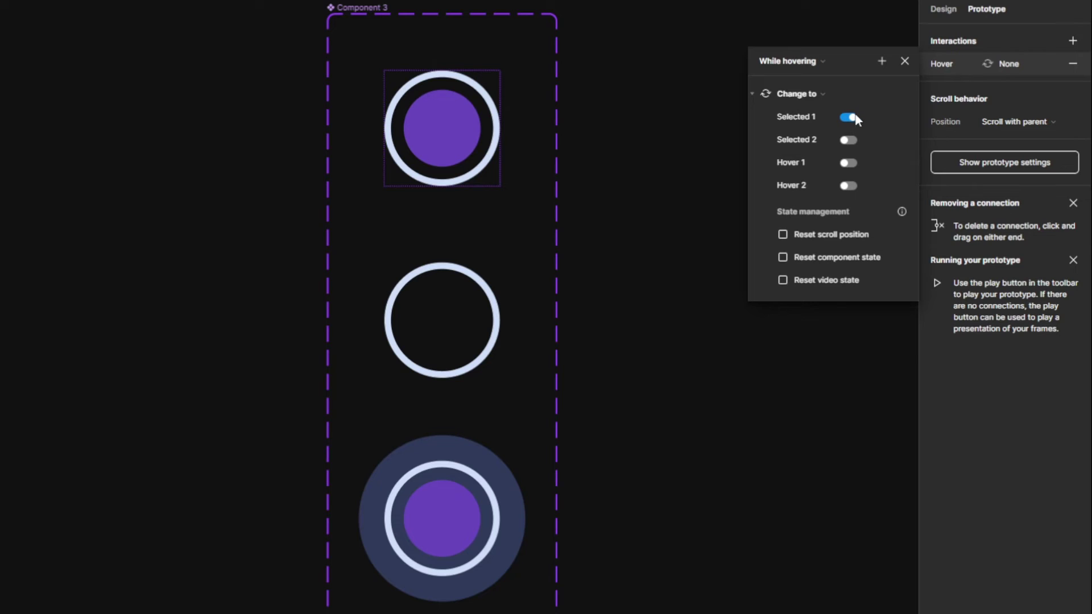
left_click(854, 163)
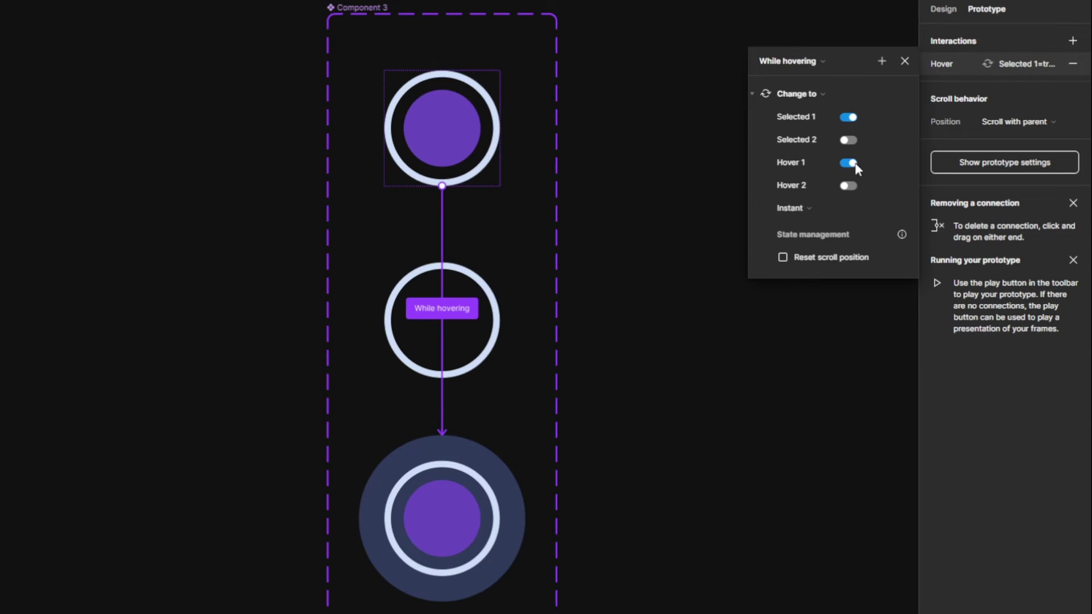
left_click(904, 61)
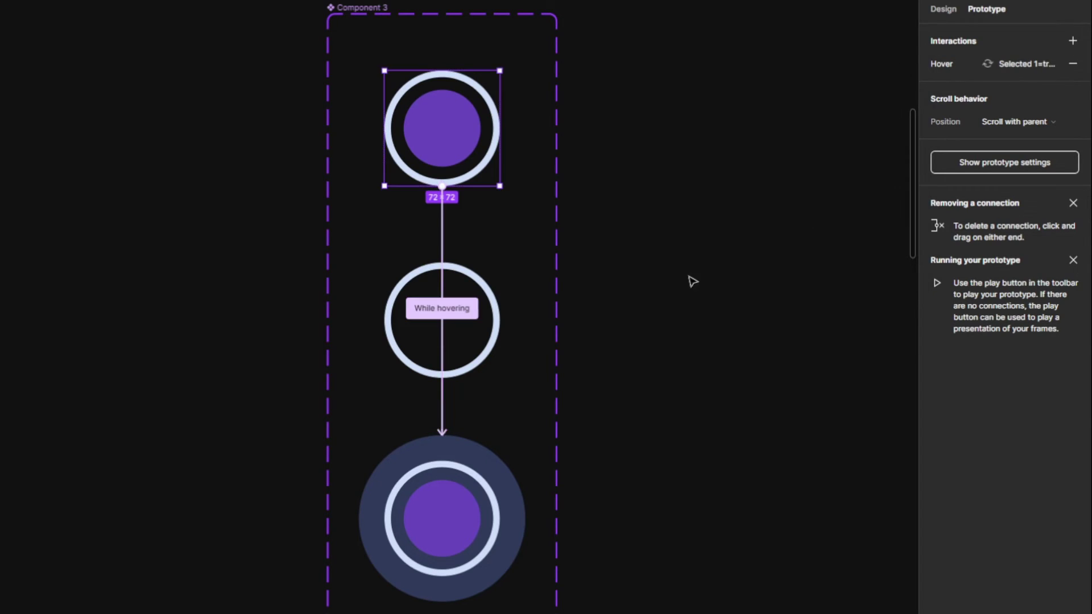
left_click(494, 337)
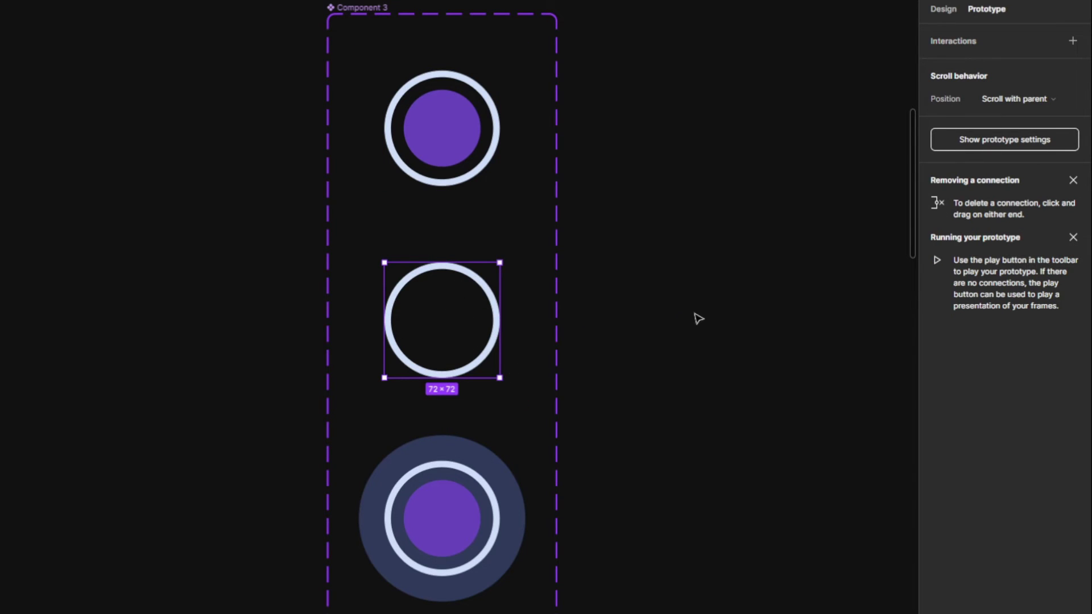
Give the middle ring a While hovering interaction that changes to the Hover 2 variant
left_click(1072, 41)
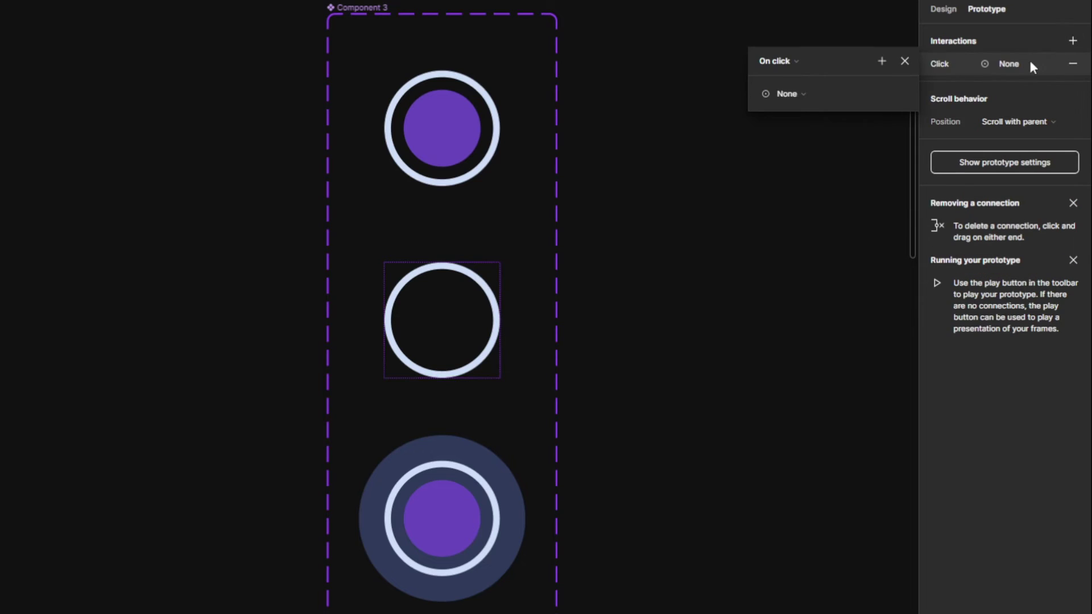
left_click(798, 63)
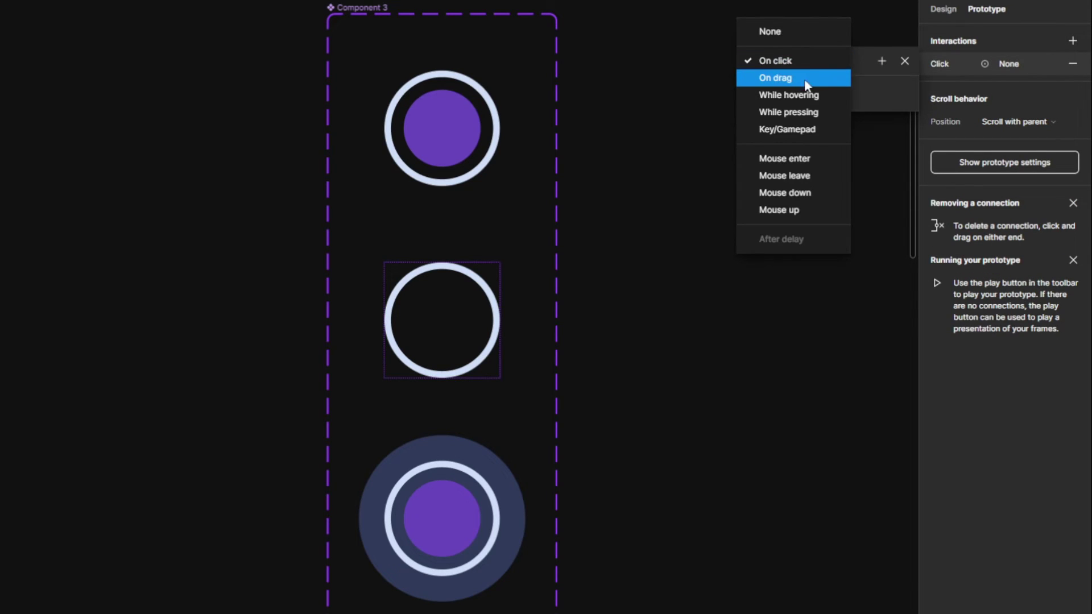
left_click(811, 95)
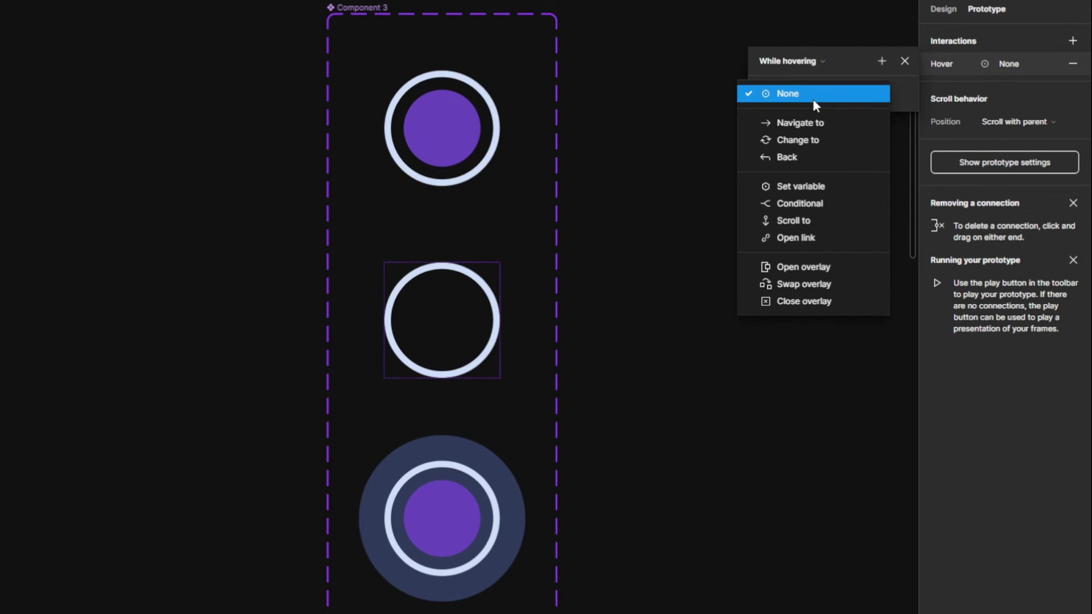
left_click(830, 141)
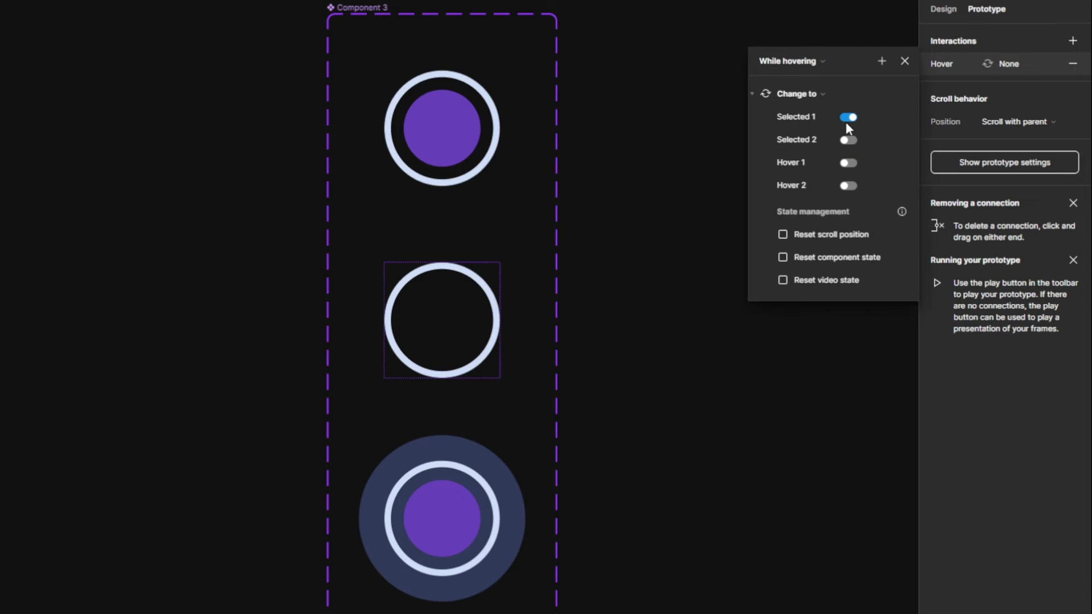
left_click(855, 183)
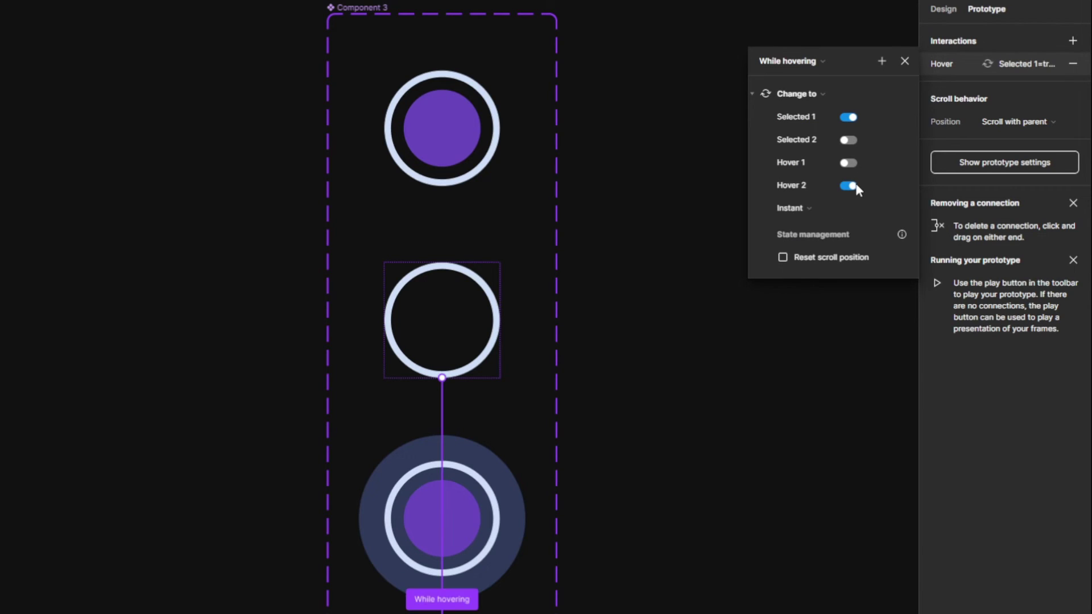
left_click(905, 61)
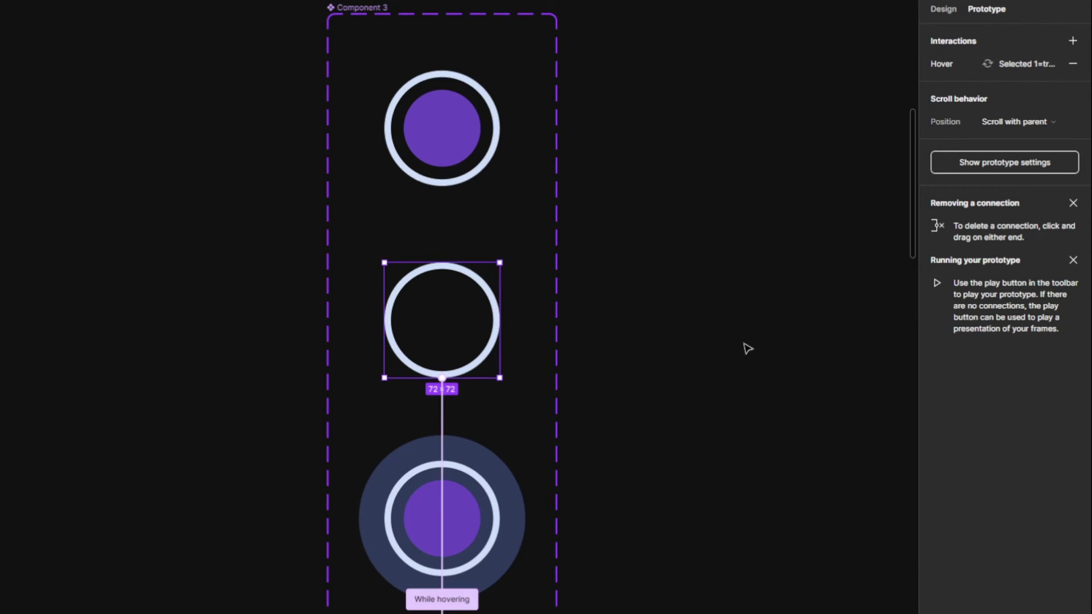
Select the larger hovered circle in the next two-circle variant below
scroll(751, 319, "down", 2, "ctrl")
scroll(757, 293, "down", 2, "ctrl")
scroll(717, 262, "down", 2, "ctrl")
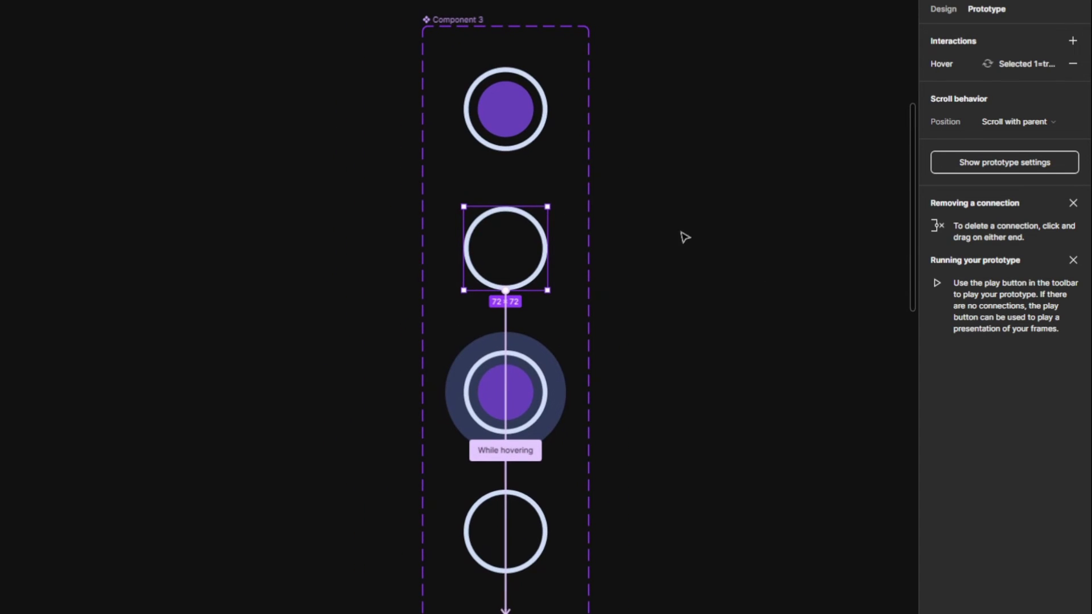
left_click(536, 165)
scroll(683, 285, "down", 3)
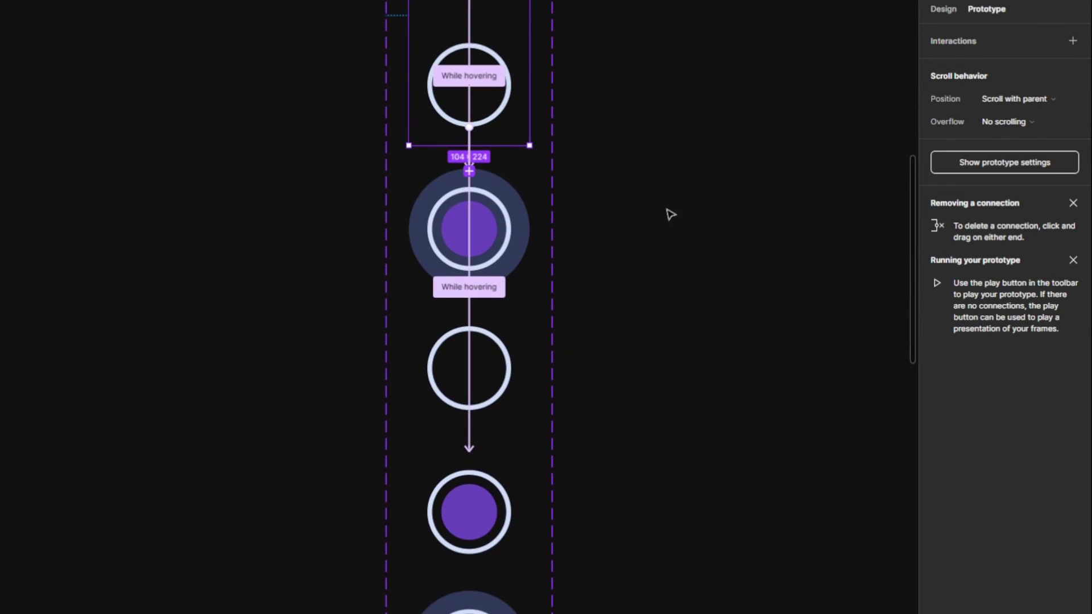
left_click_drag(629, 364, 640, 128)
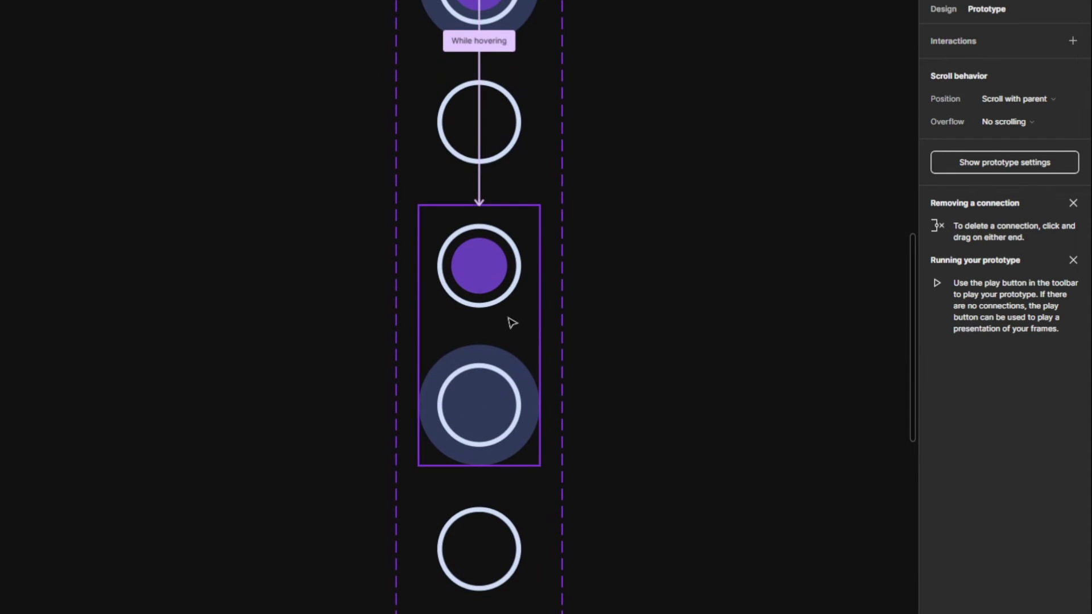
left_click(510, 320)
left_click(503, 378)
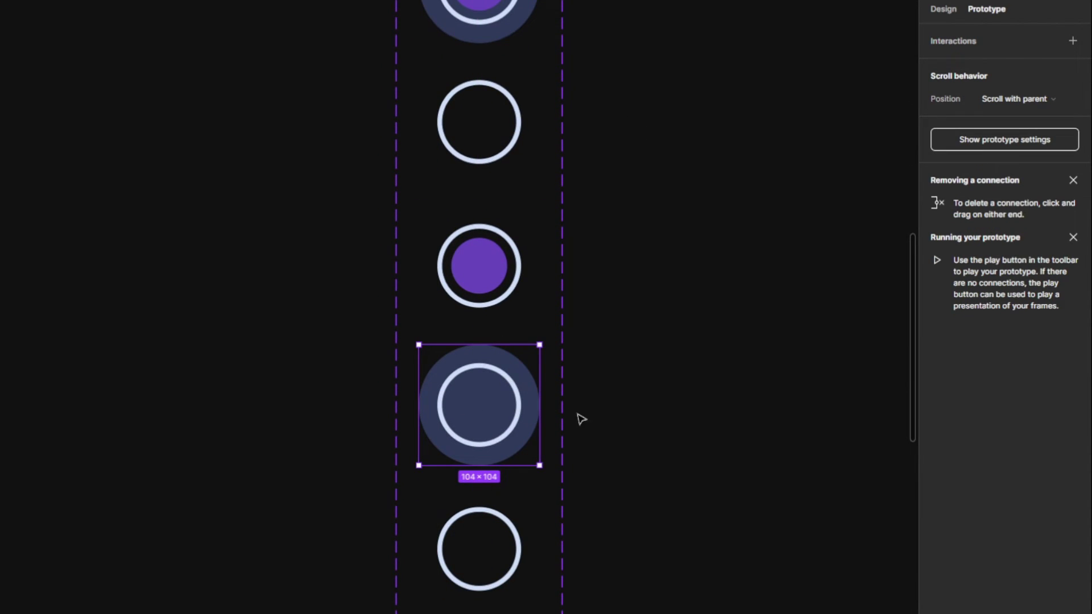
left_click_drag(612, 406, 596, 168)
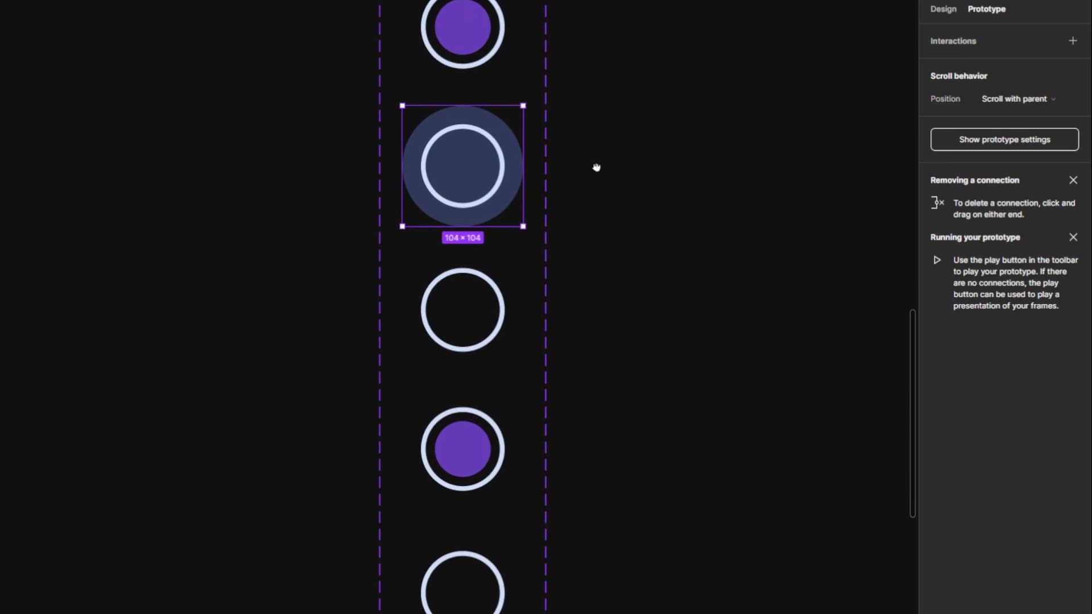
Add an On click interaction changing to Selected 2 with Hover 2 turned off
left_click(1072, 40)
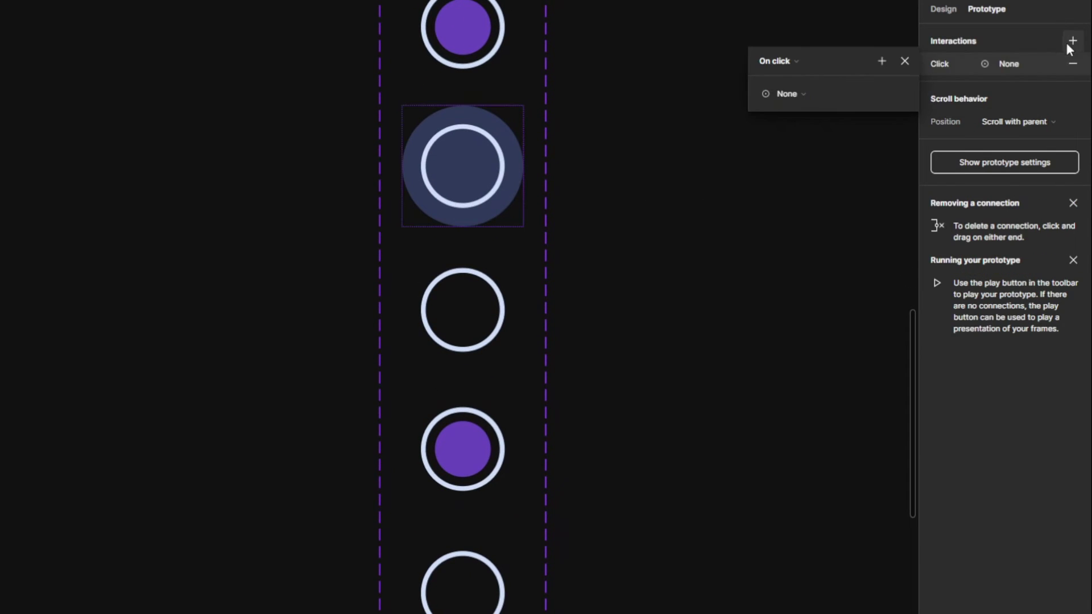
left_click(796, 64)
left_click(797, 64)
left_click(801, 93)
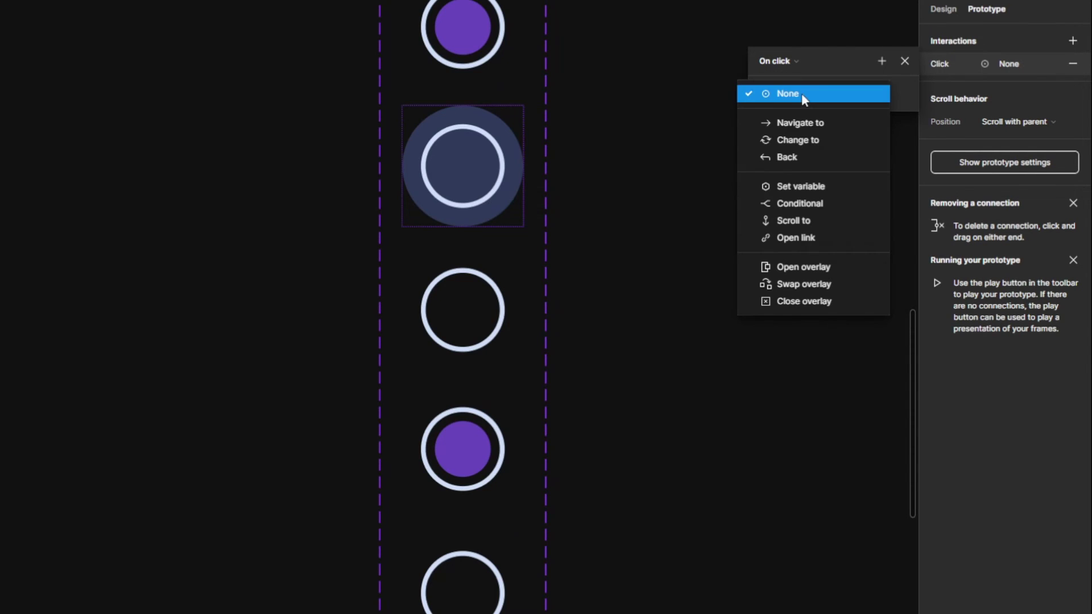
left_click(816, 140)
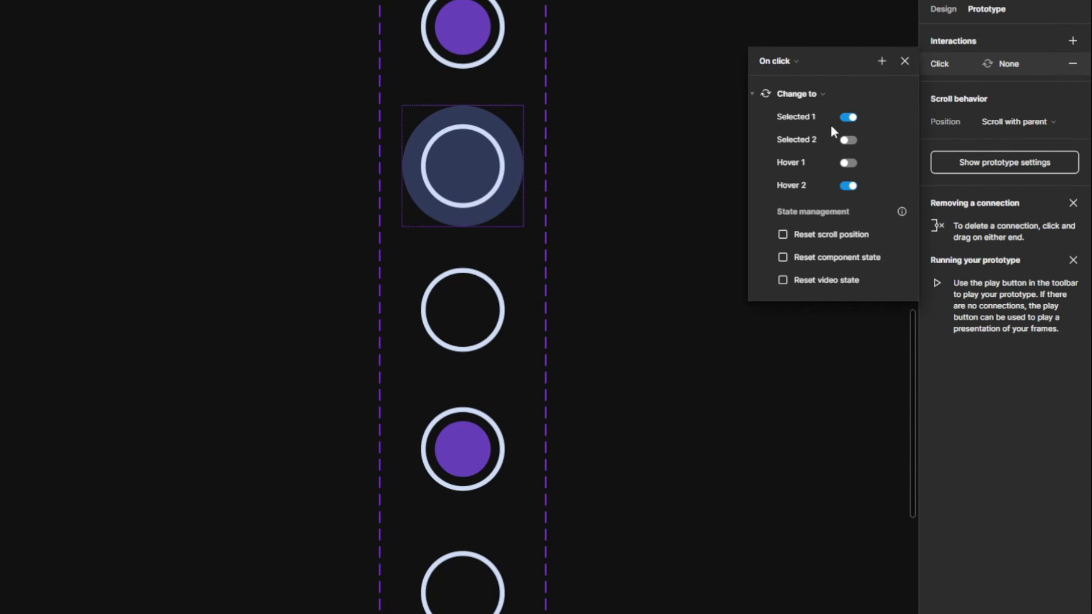
left_click(853, 140)
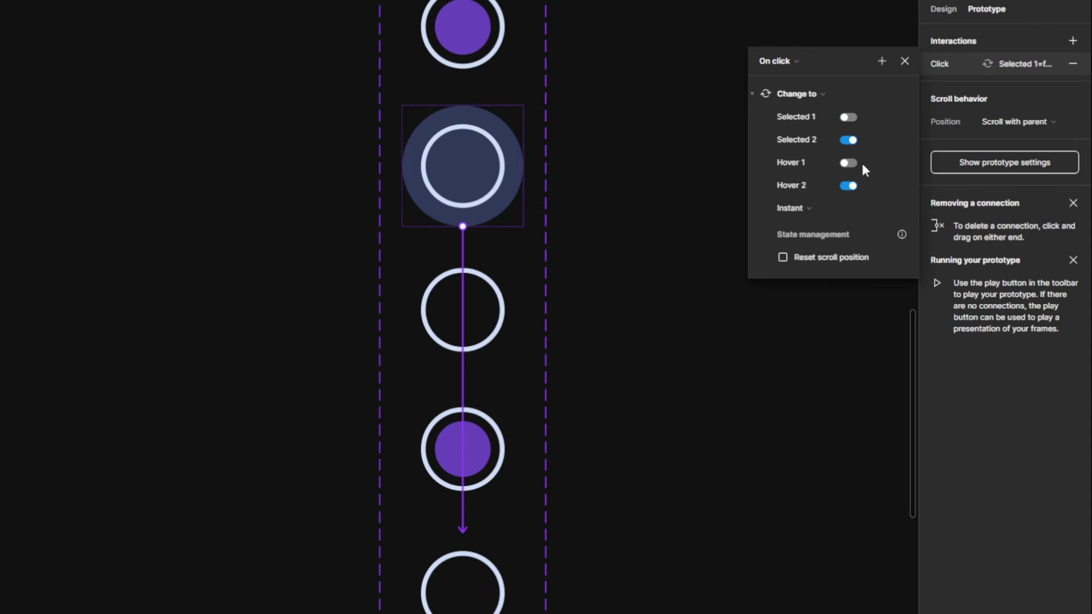
left_click(848, 186)
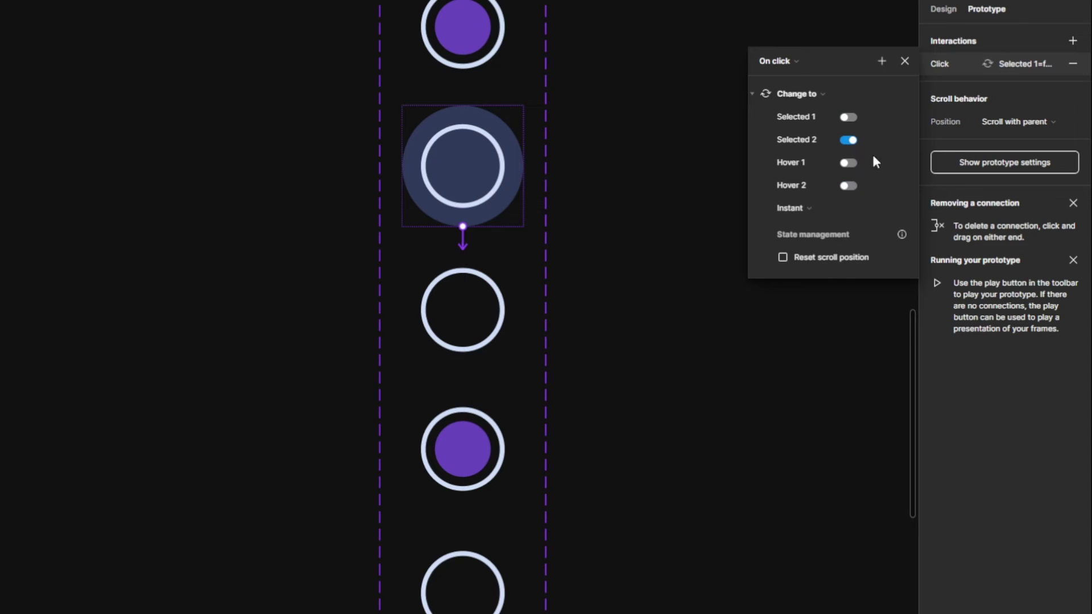
left_click(903, 61)
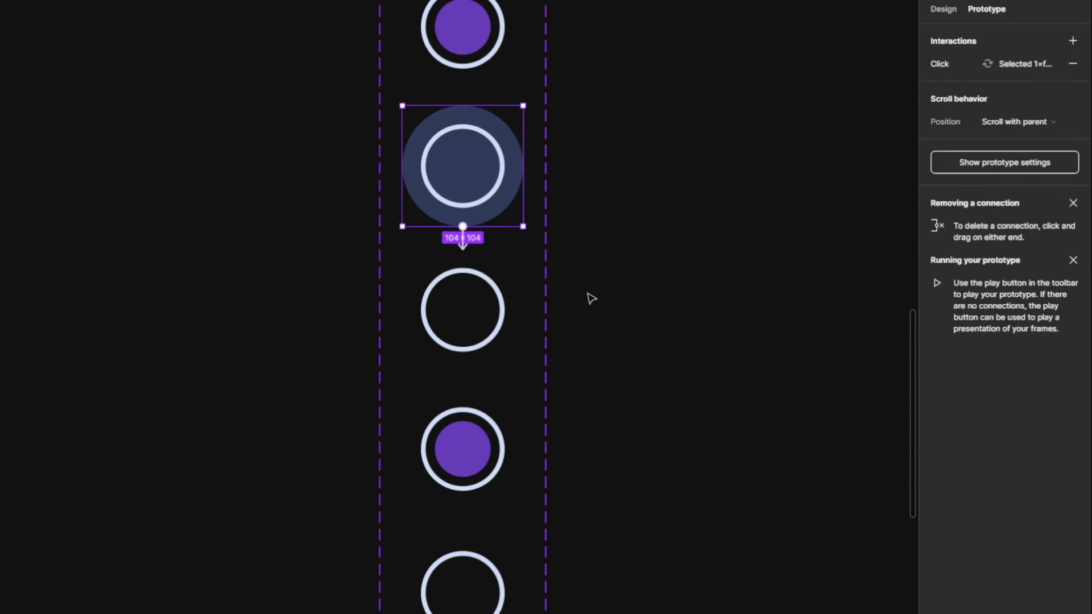
Select the next variant's top empty circle and start a new interaction on it
scroll(592, 299, "down", 2)
scroll(591, 299, "down", 2)
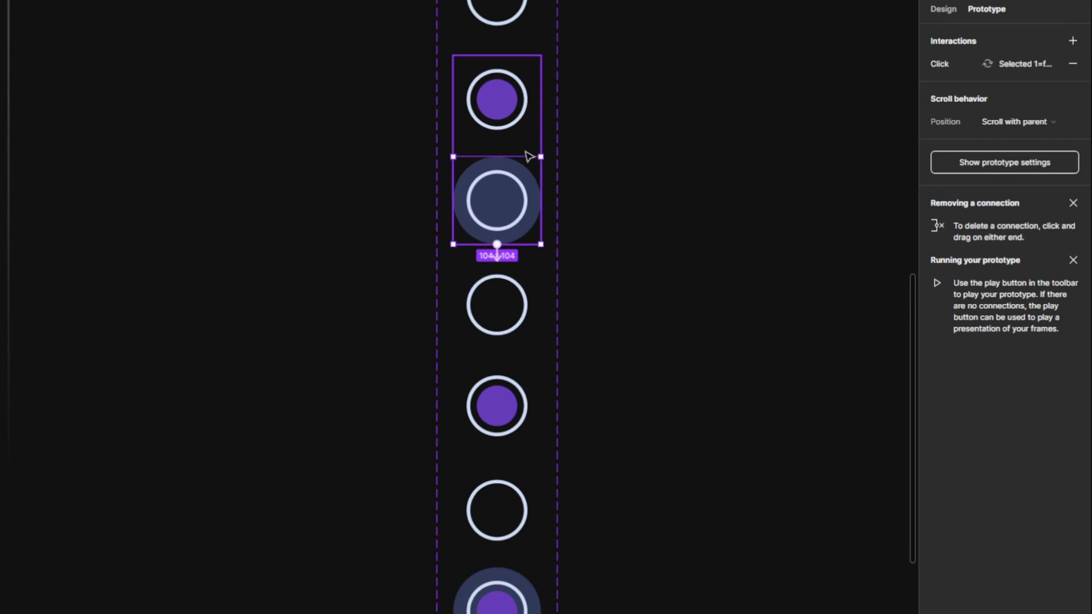
left_click(507, 345)
scroll(507, 343, "down", 2)
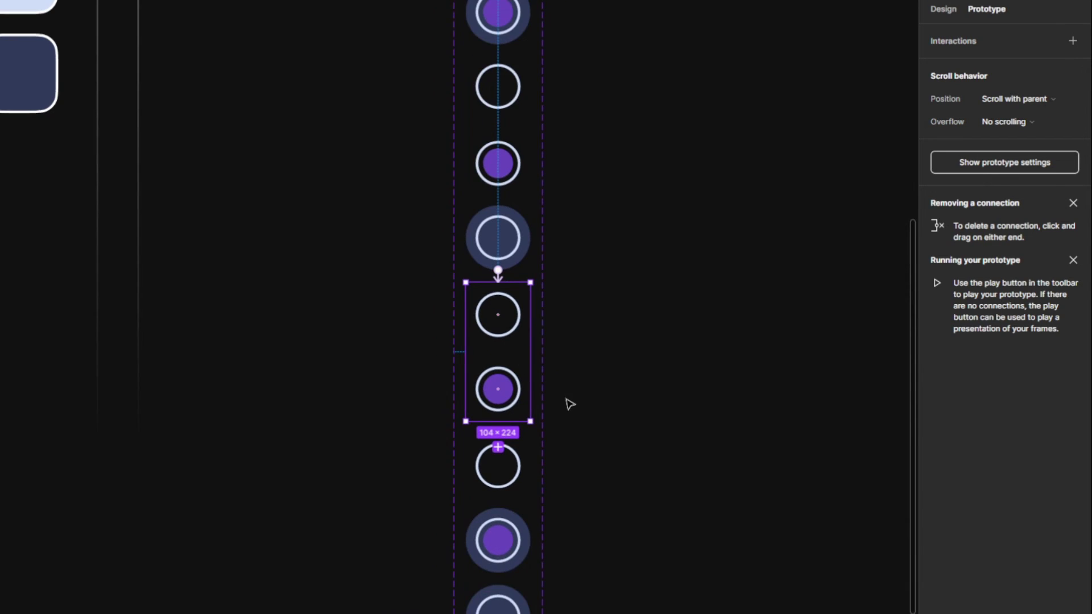
mouse_move(569, 403)
left_mouse_down()
mouse_move(539, 270)
mouse_move(544, 227)
left_mouse_up()
scroll(541, 186, "up", 3)
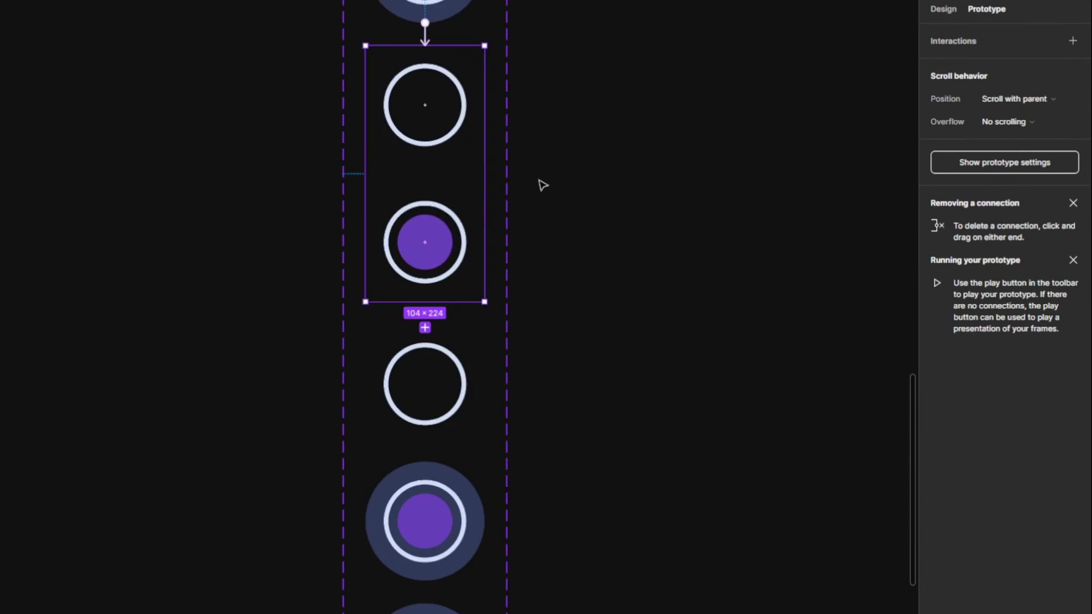
left_click_drag(541, 185, 605, 205)
left_click(514, 161)
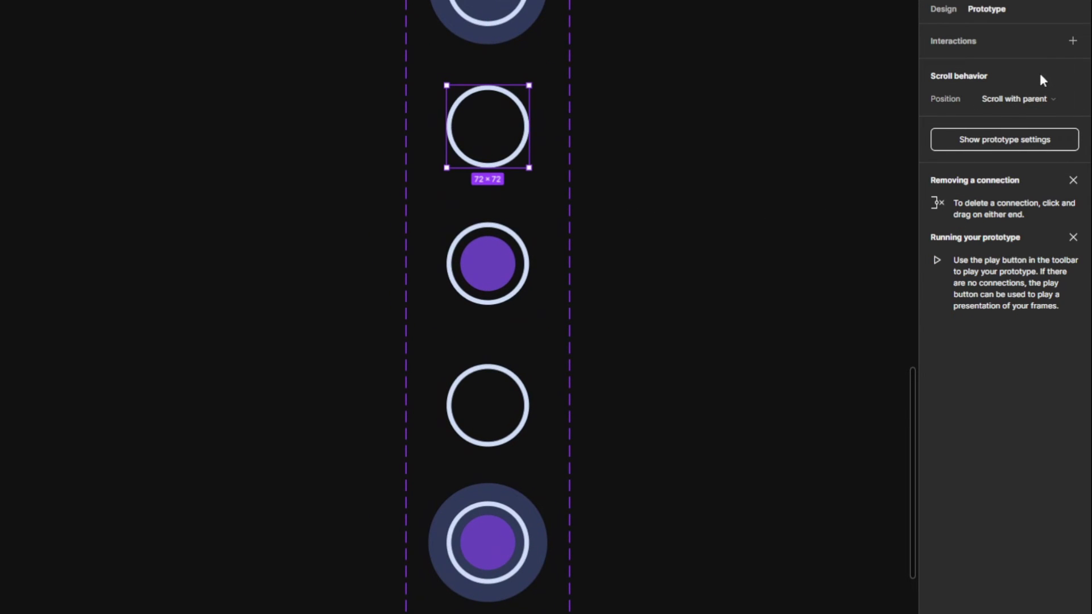
left_click(1071, 41)
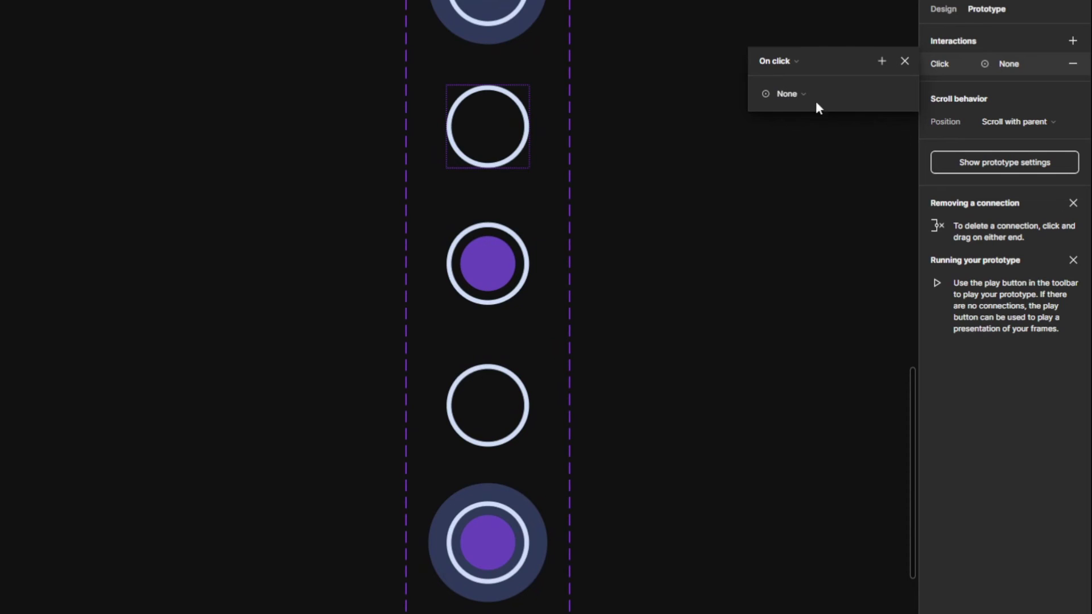
Set the new interaction to While hovering, changing to the Hover 1 variant
left_click(796, 68)
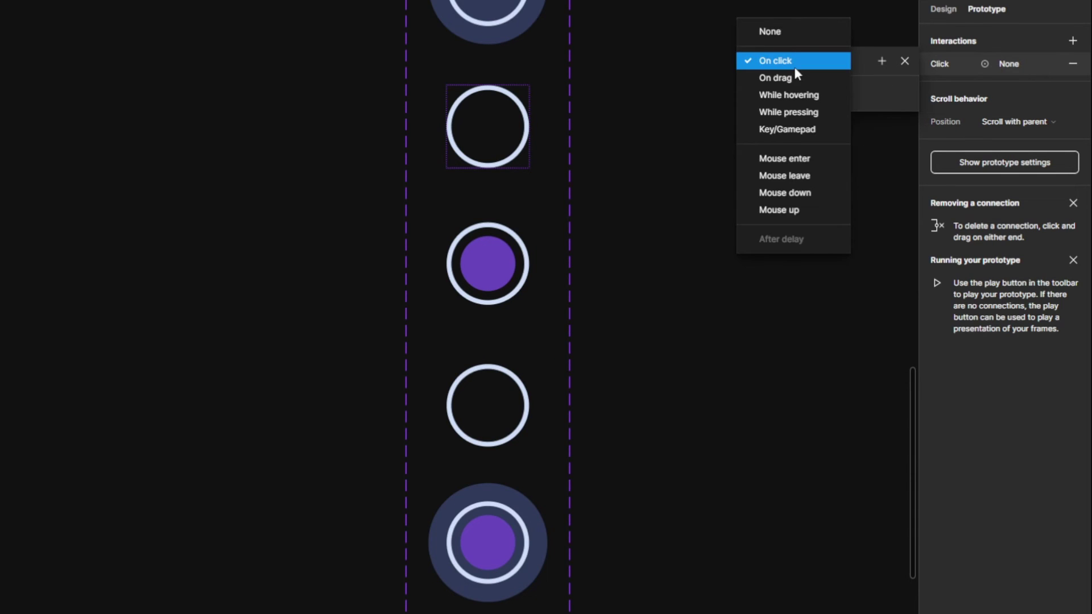
left_click(804, 93)
left_click(807, 93)
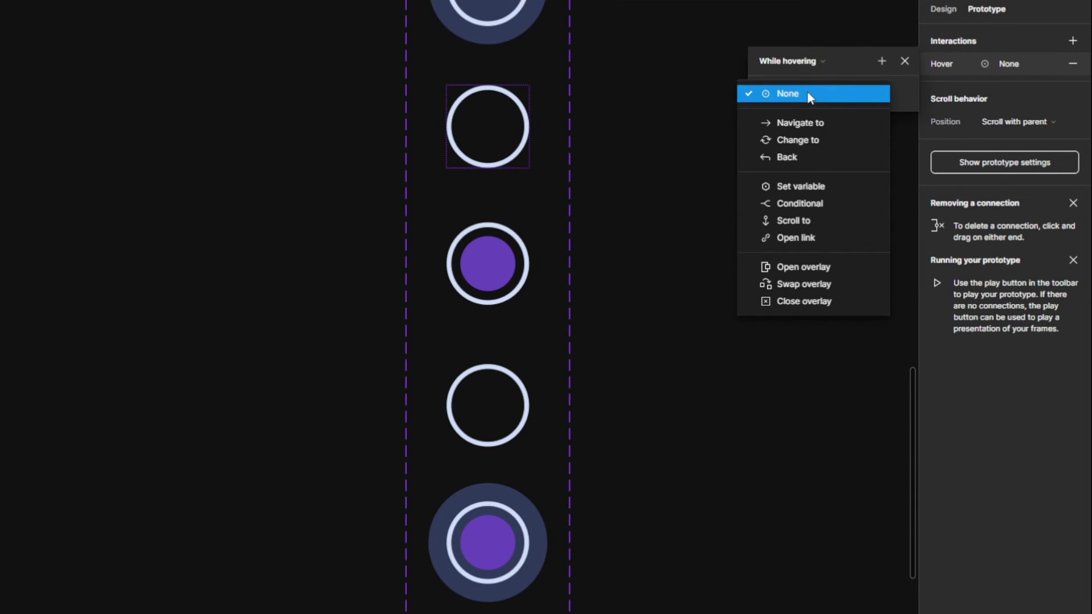
left_click(822, 139)
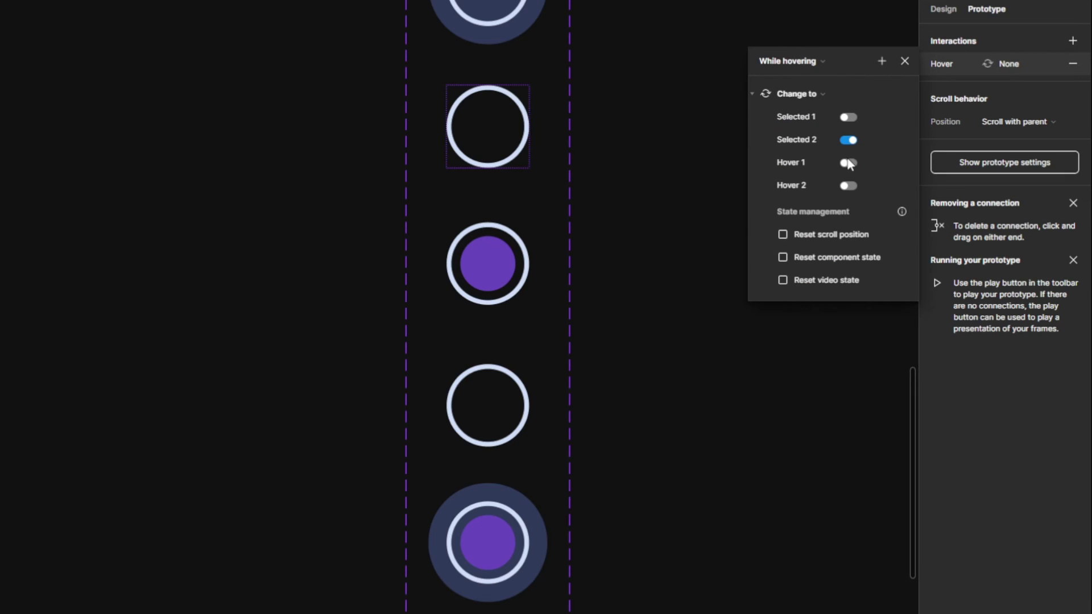
left_click(848, 163)
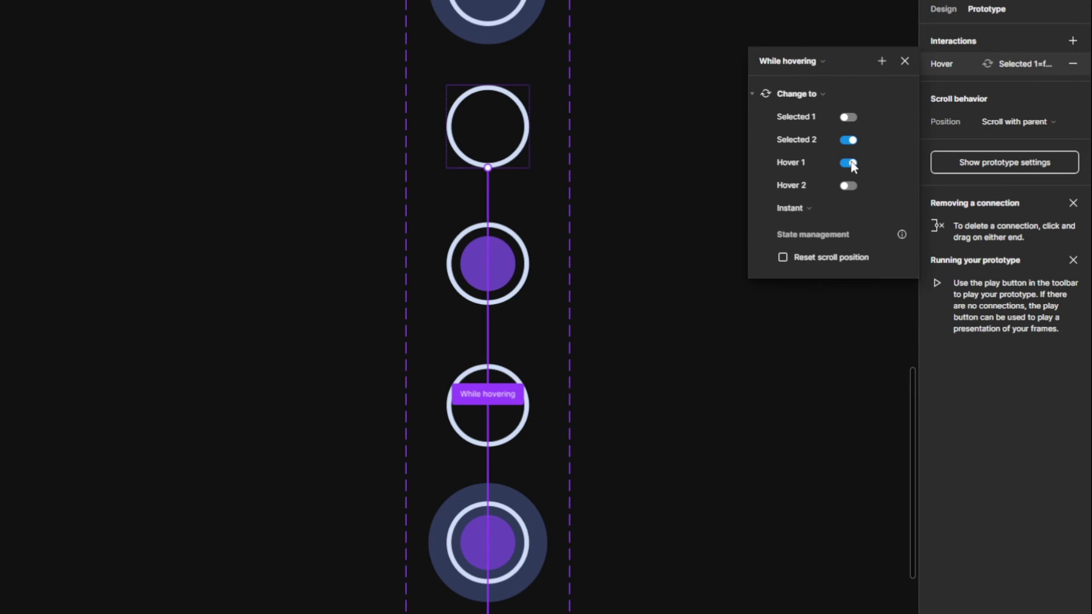
left_click(908, 63)
Give the filled circle below a While hovering interaction changing to the Hover 2 variant
left_click(526, 270)
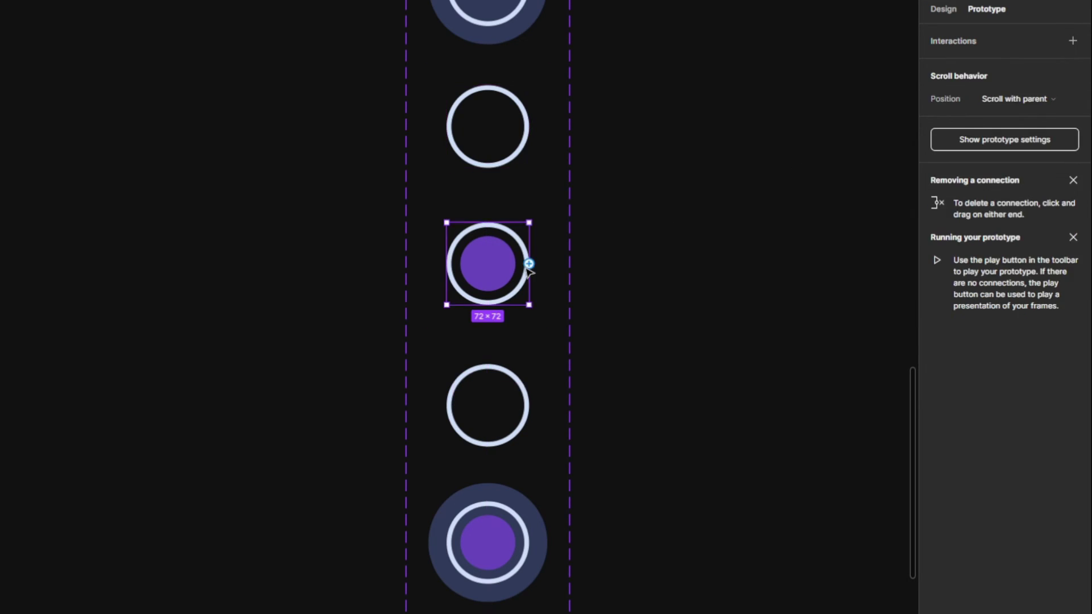
scroll(603, 305, "down", 2)
scroll(600, 247, "down", 2)
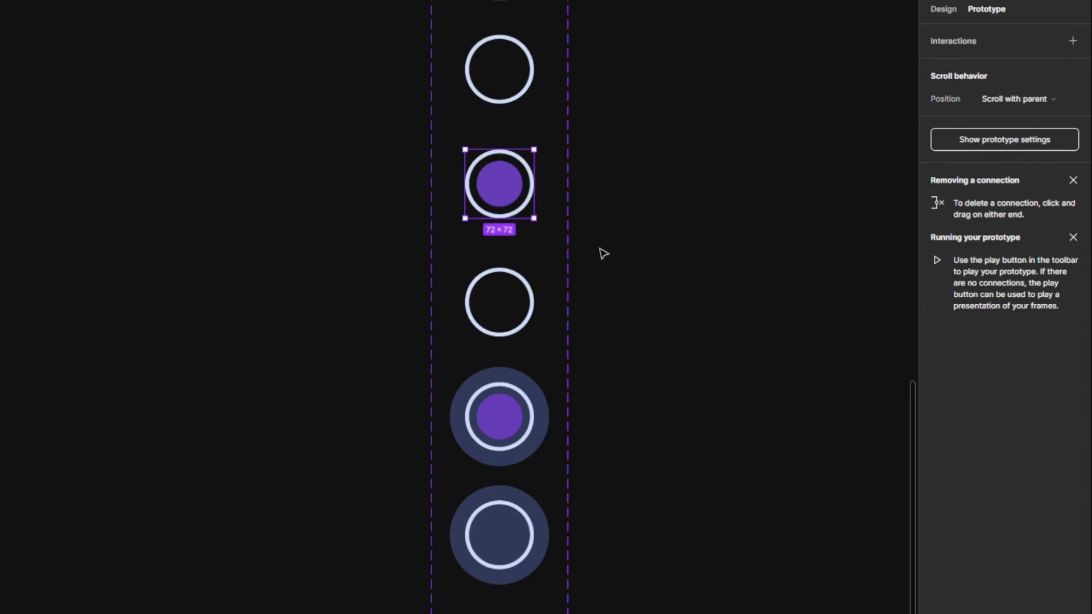
scroll(600, 250, "down", 2)
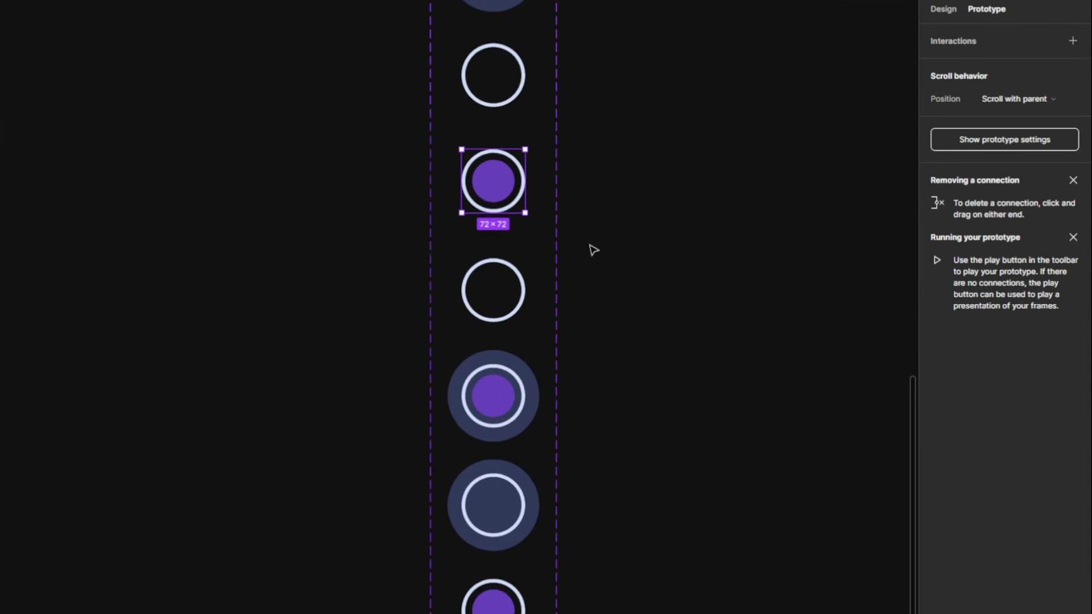
scroll(592, 250, "up", 2)
scroll(590, 249, "up", 1)
scroll(612, 271, "up", 1)
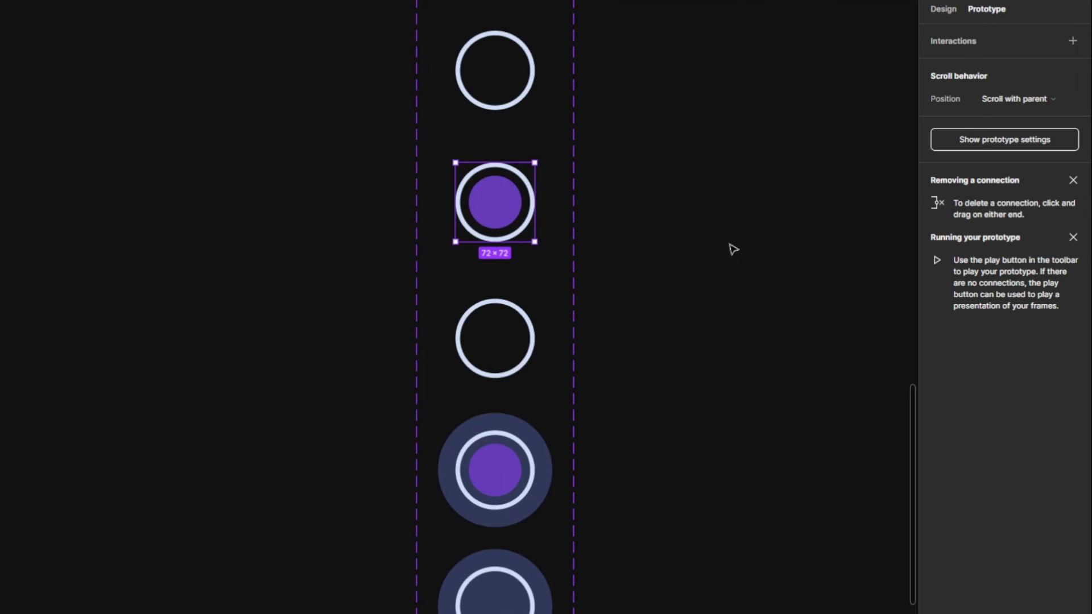
left_click(1071, 41)
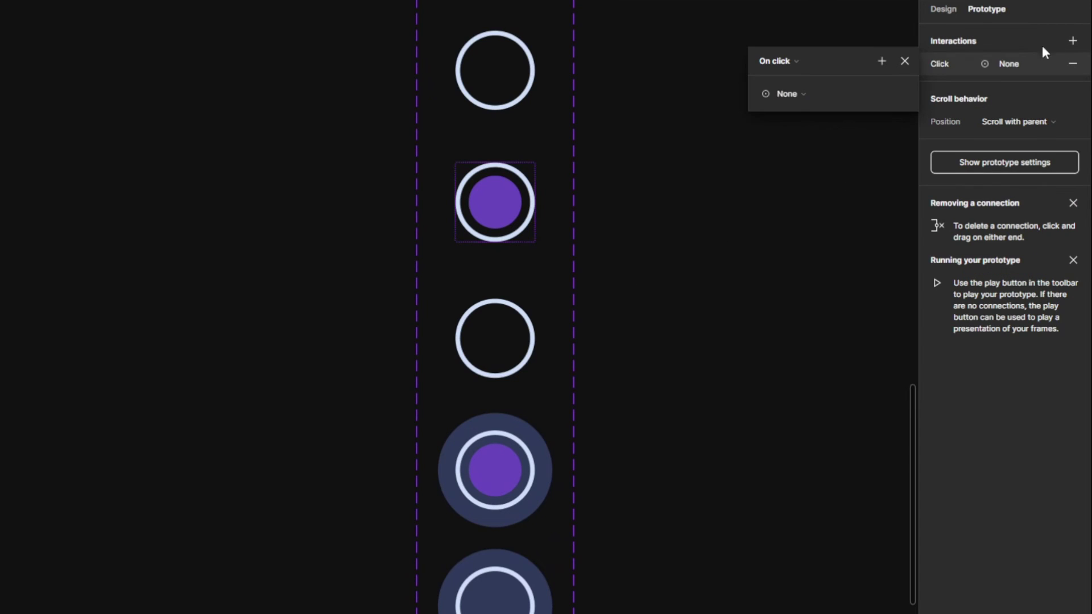
left_click(799, 60)
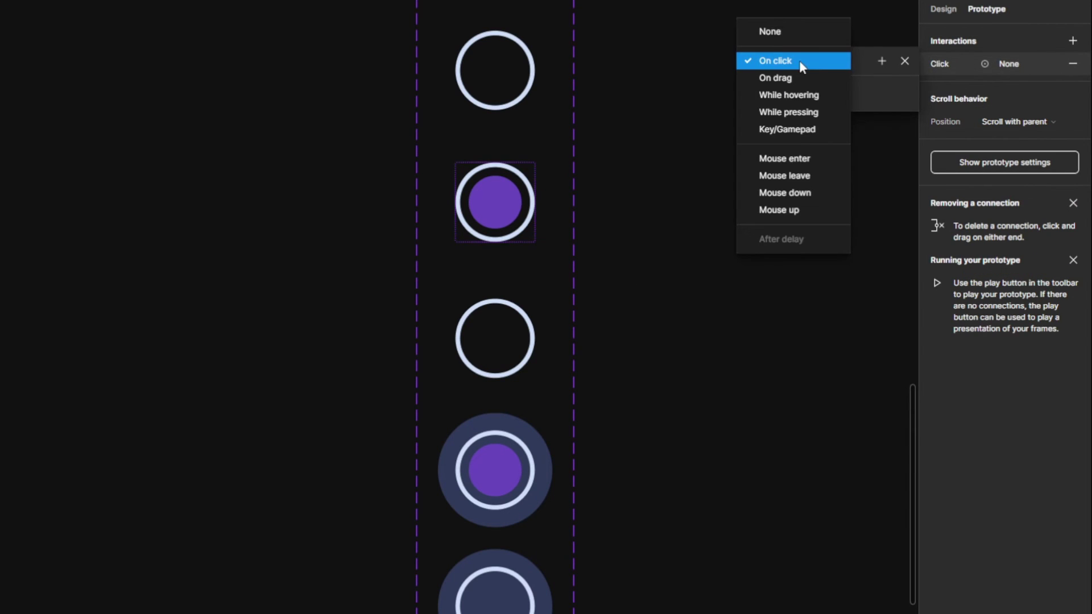
left_click(807, 95)
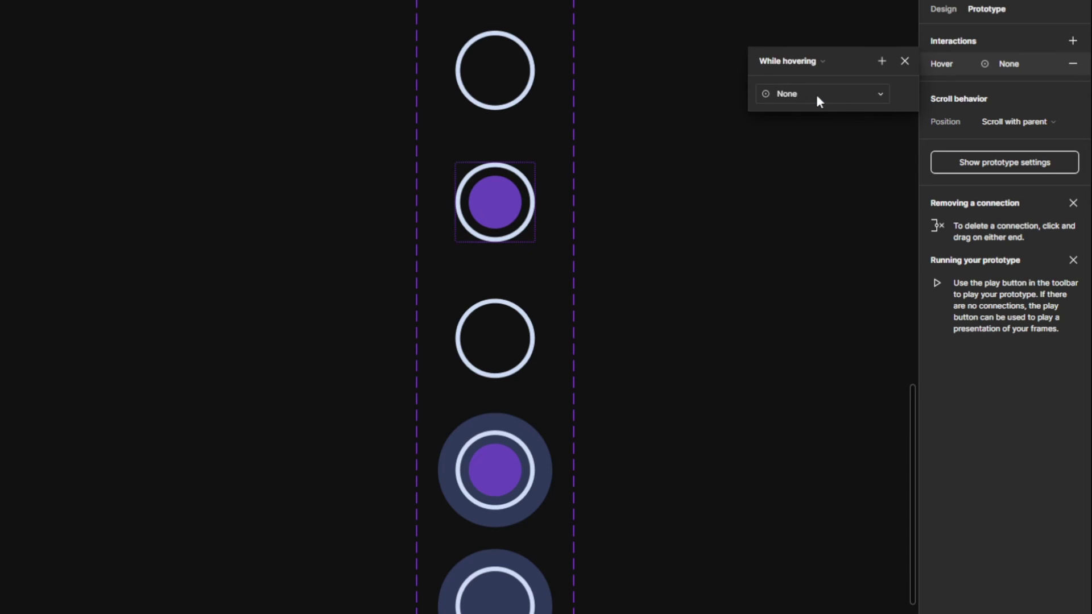
left_click(817, 97)
left_click(824, 140)
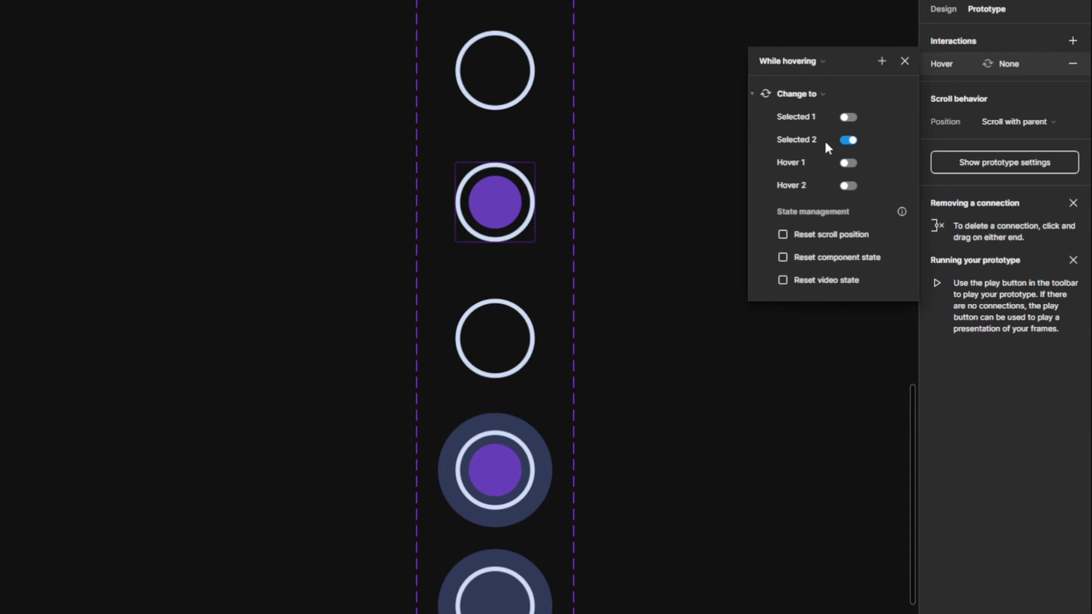
left_click(848, 185)
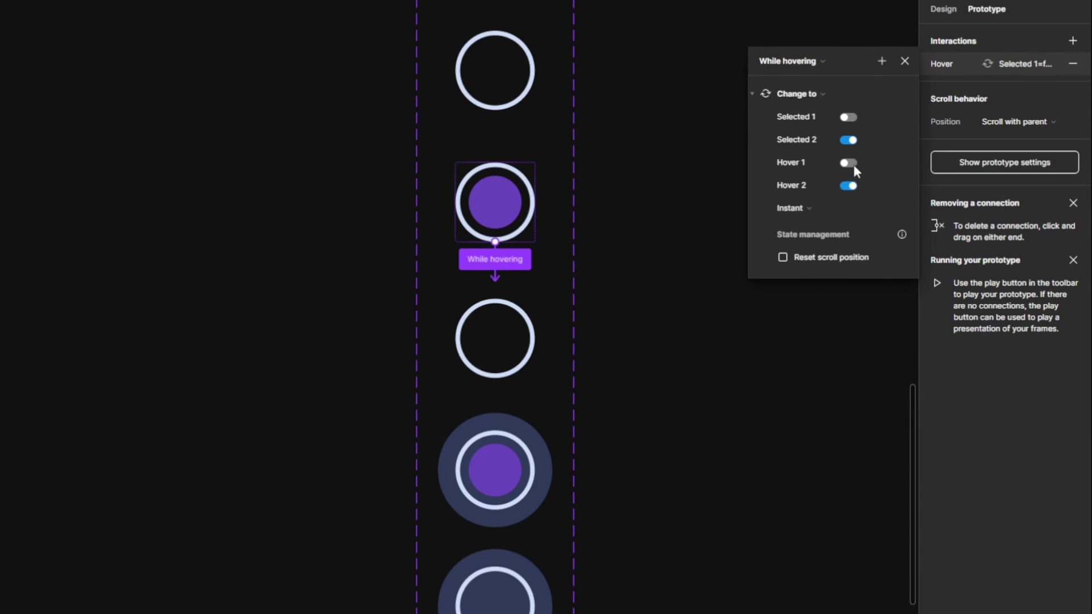
left_click(904, 61)
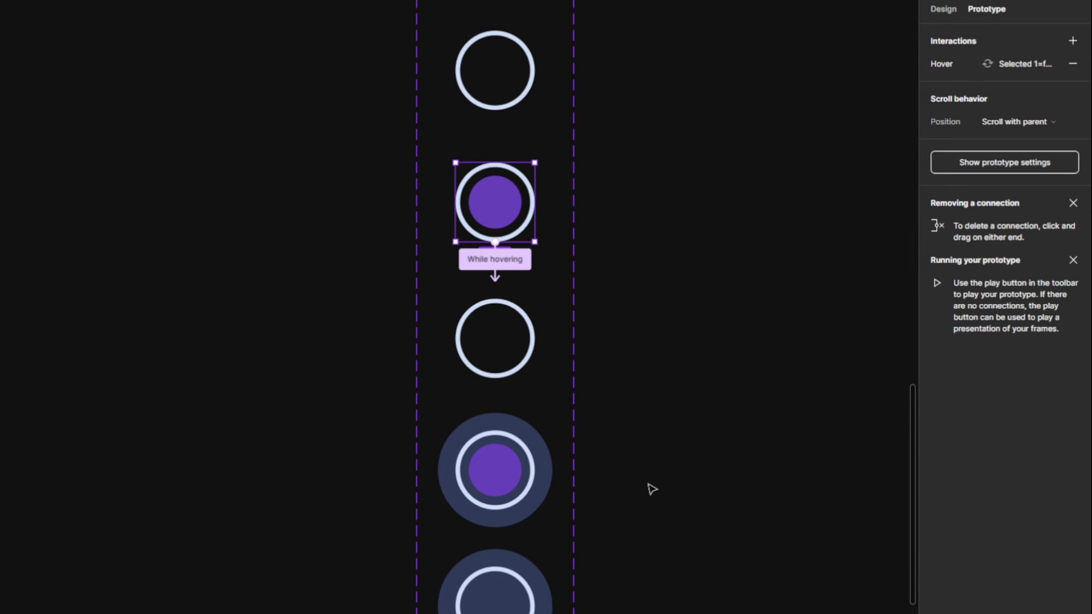
Give the empty hovered variant an On click Change to Selected 1 interaction
left_click(659, 451)
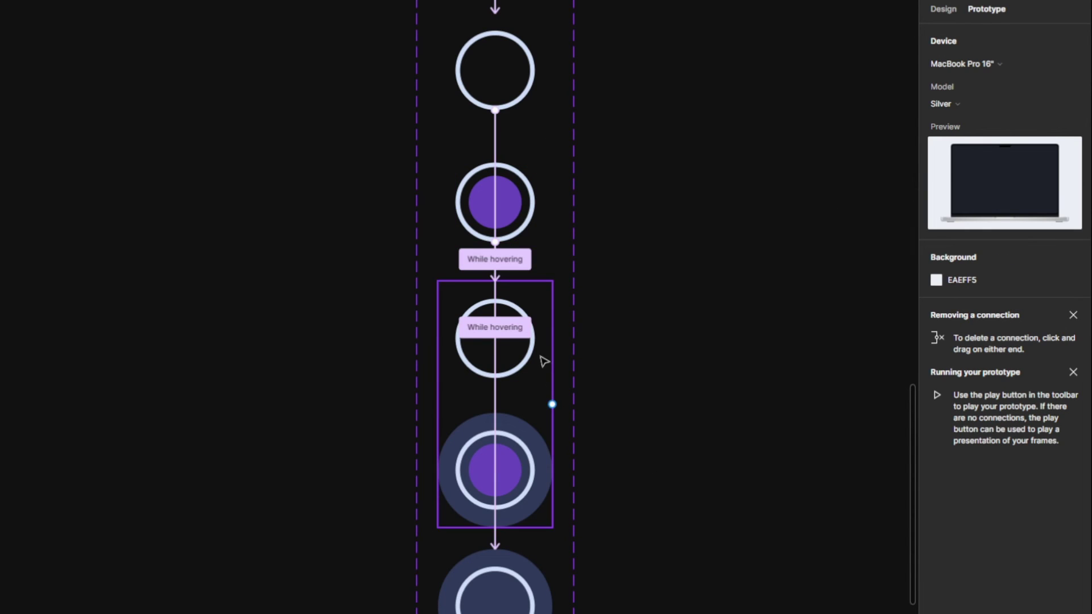
scroll(647, 441, "down", 1)
scroll(648, 251, "down", 4)
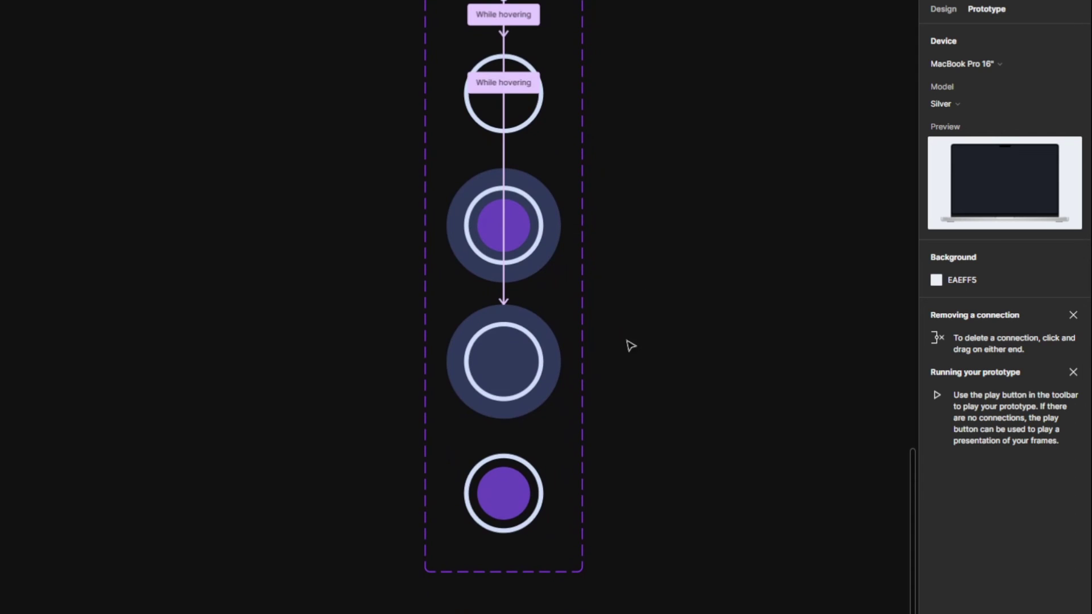
left_click(525, 402)
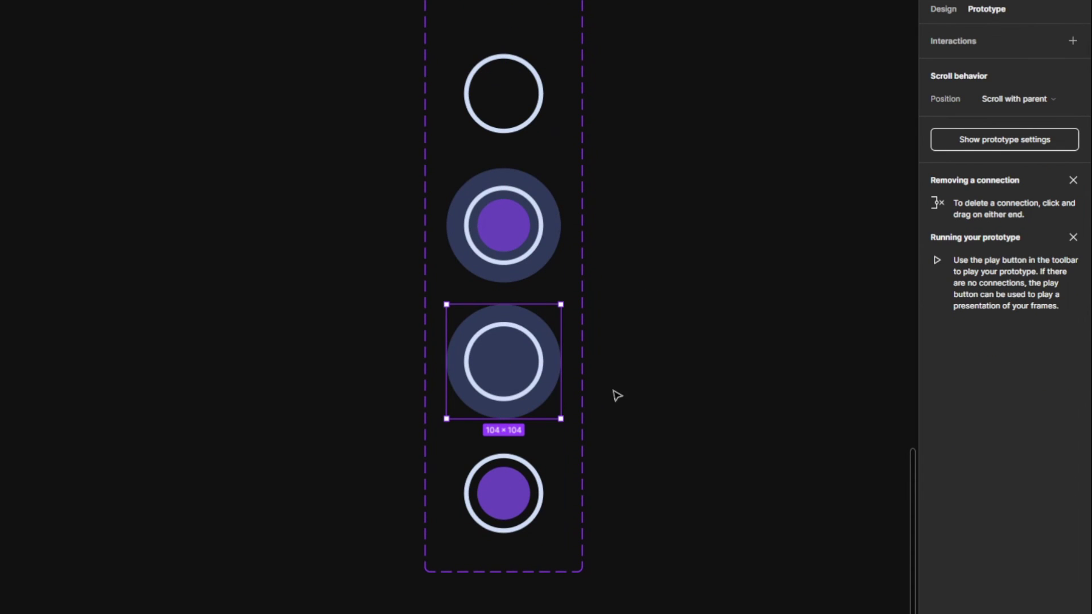
left_click(1073, 41)
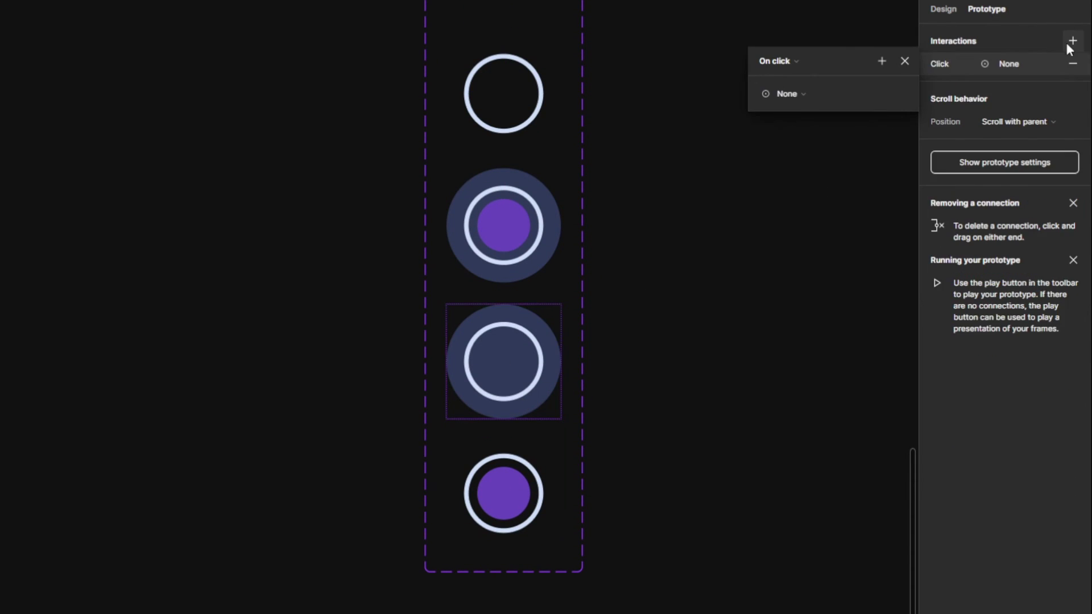
left_click(799, 60)
left_click(802, 94)
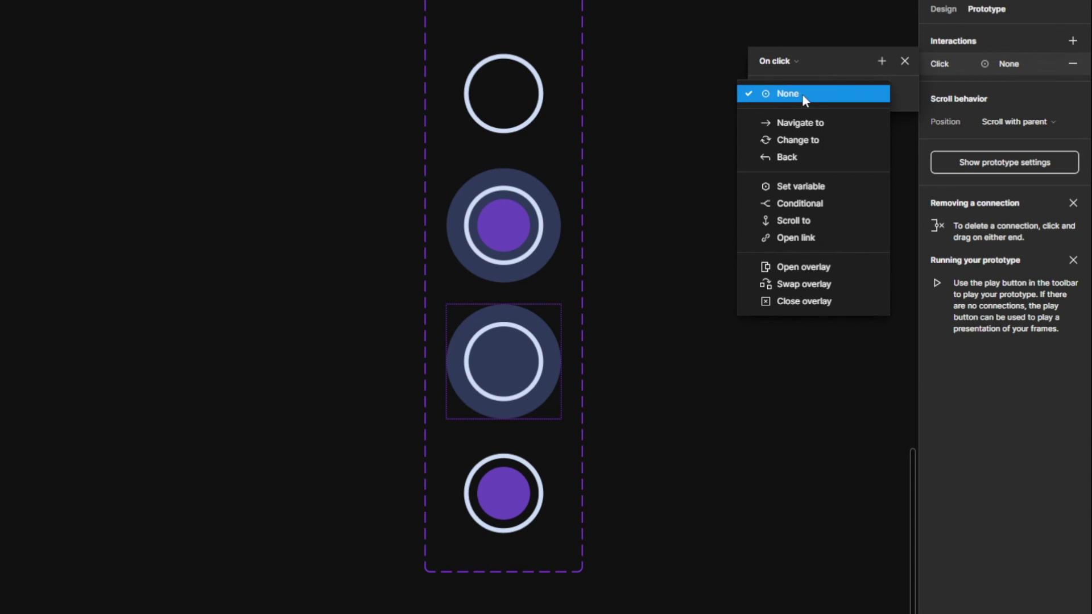
left_click(820, 140)
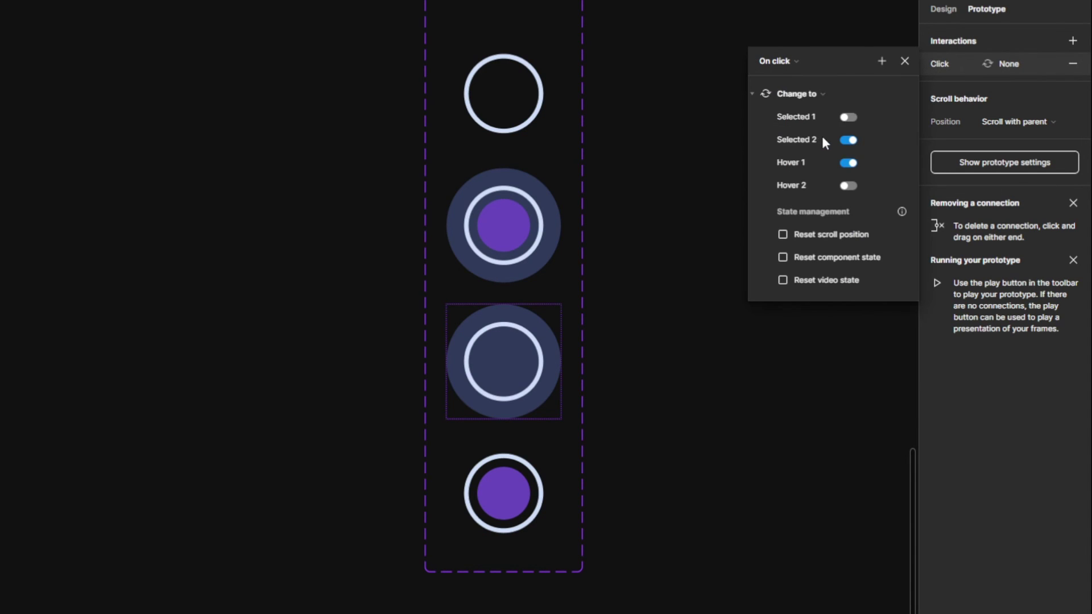
left_click(849, 118)
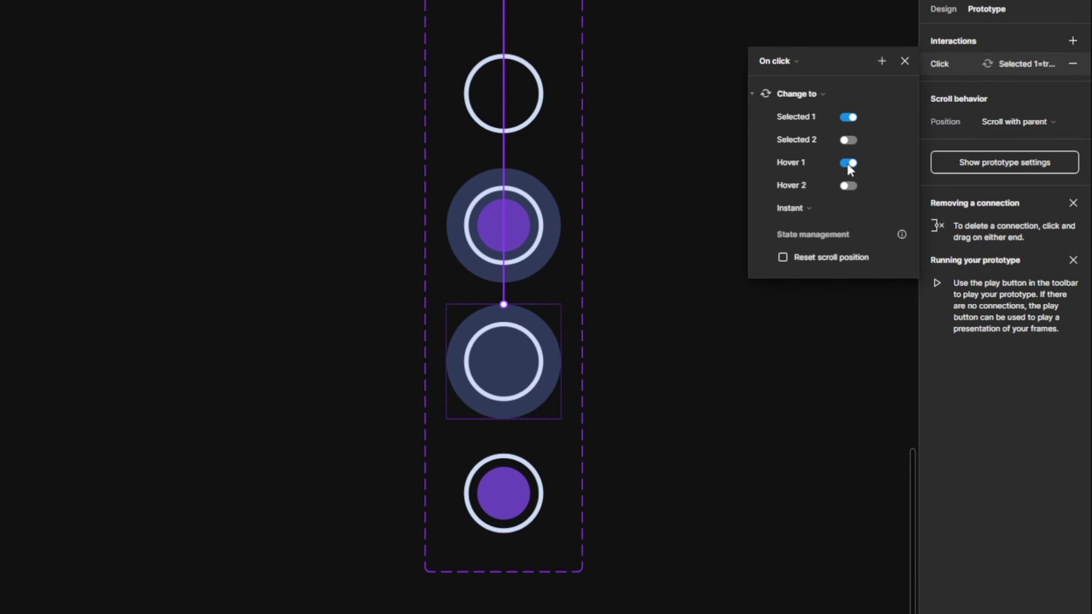
left_click(905, 61)
left_click(707, 221)
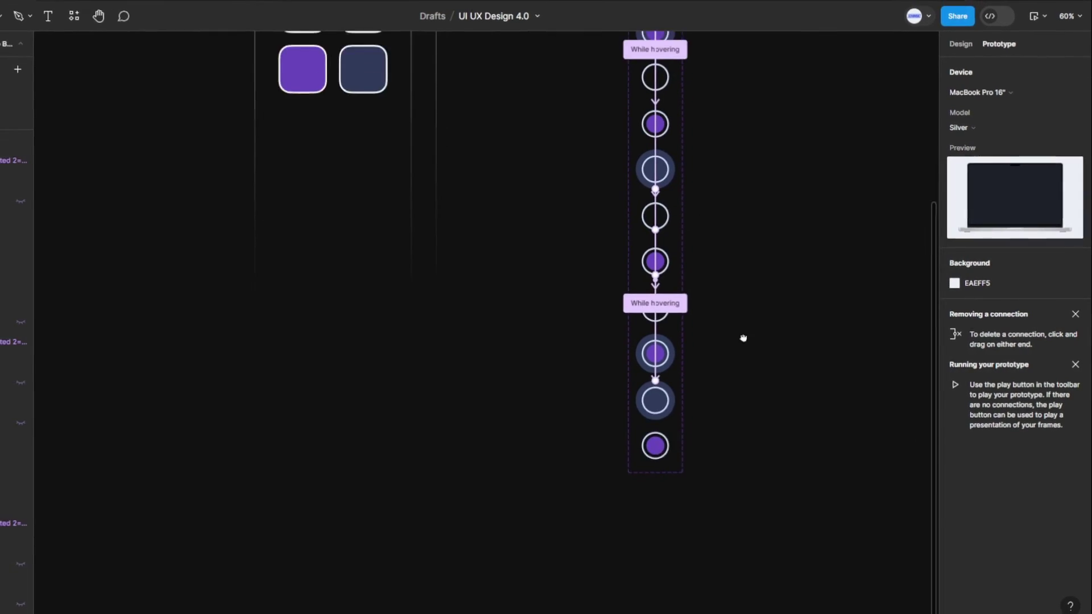
Copy the top radio-button variant from the Design tab
scroll(754, 211, "down", 2)
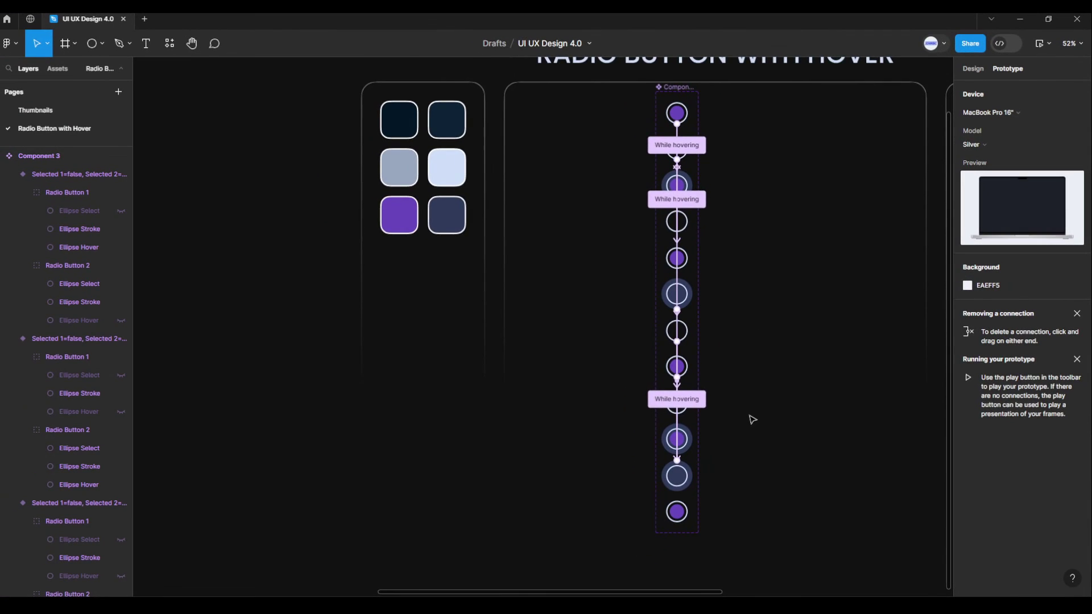
scroll(753, 420, "down", 1)
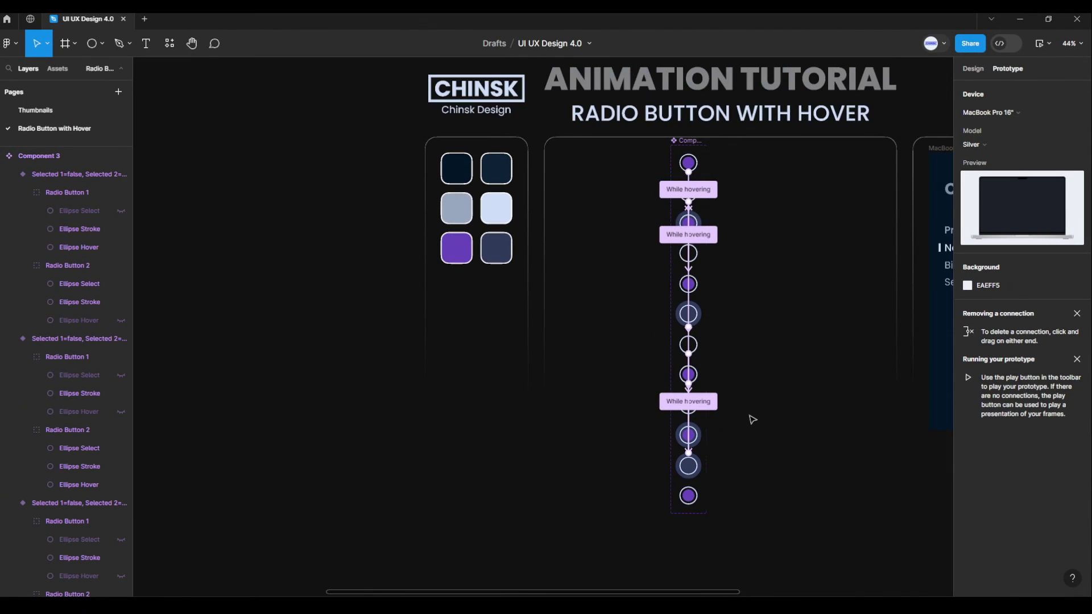
left_click_drag(770, 395, 755, 416)
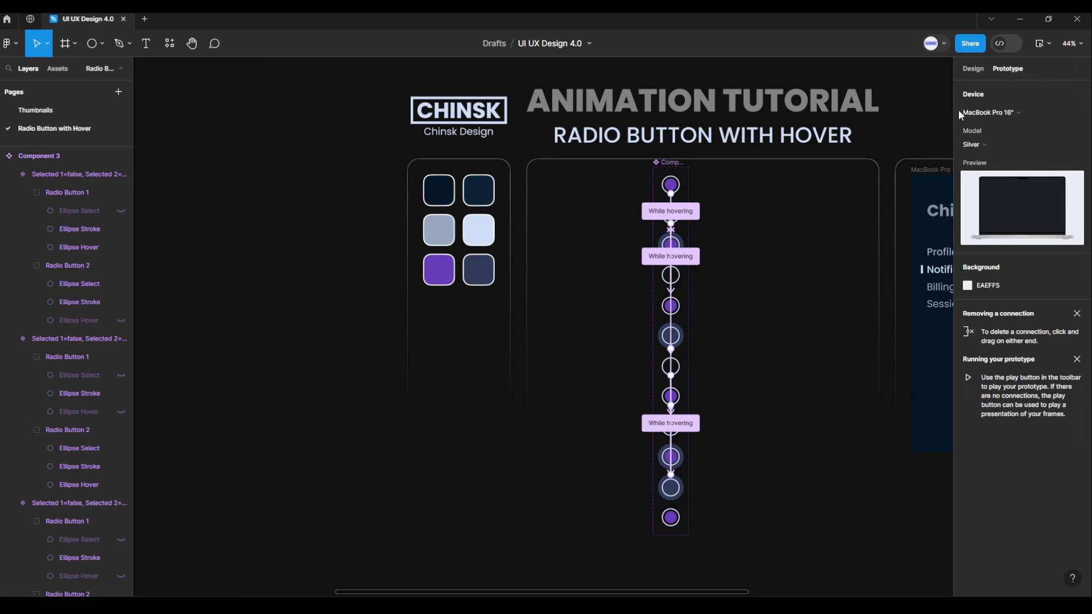
left_click(973, 69)
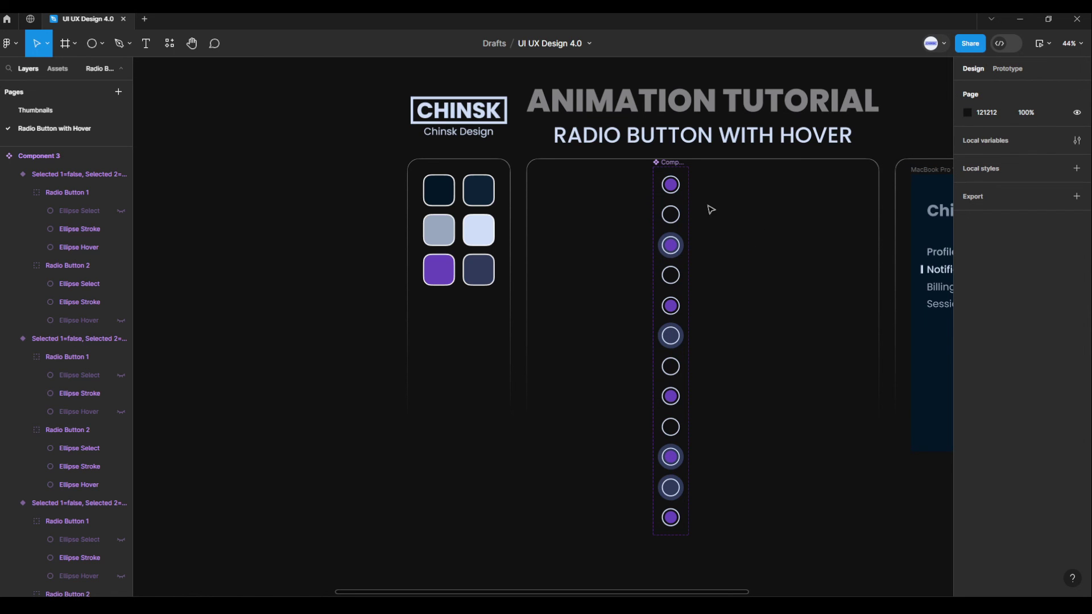
left_click(676, 193)
scroll(676, 195, "up", 5)
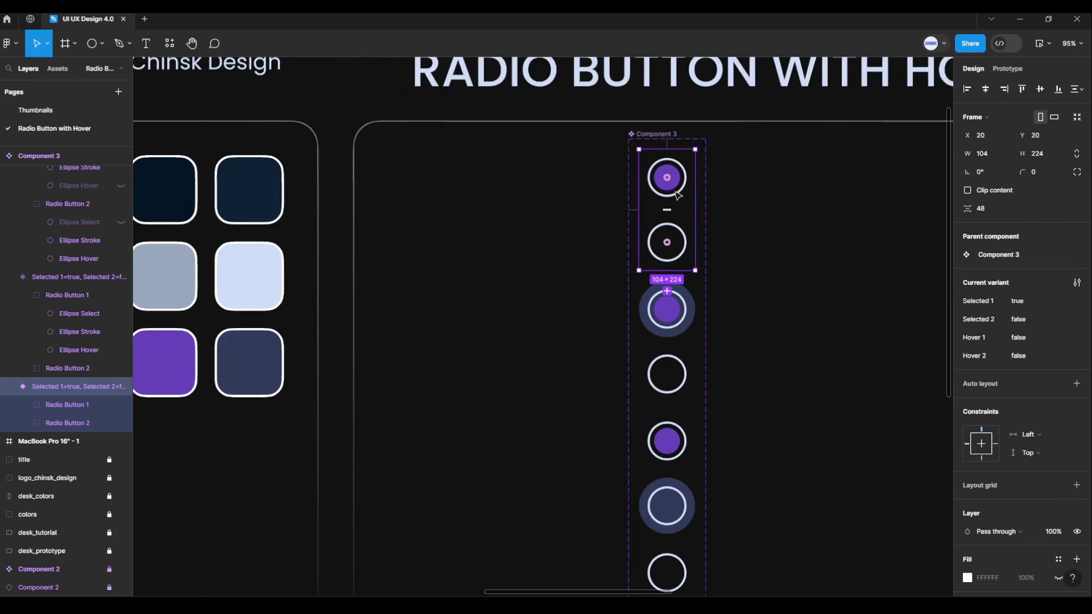
scroll(677, 195, "up", 3)
right_click(672, 195)
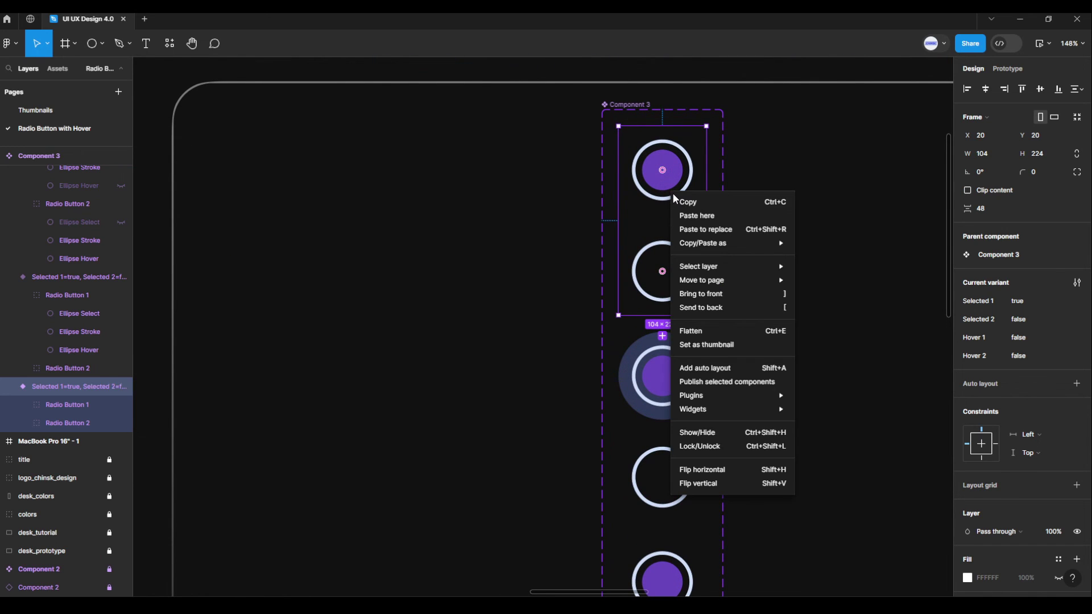
left_click(690, 202)
Bring the MacBook Notifications frame into view
scroll(690, 206, "down", 5)
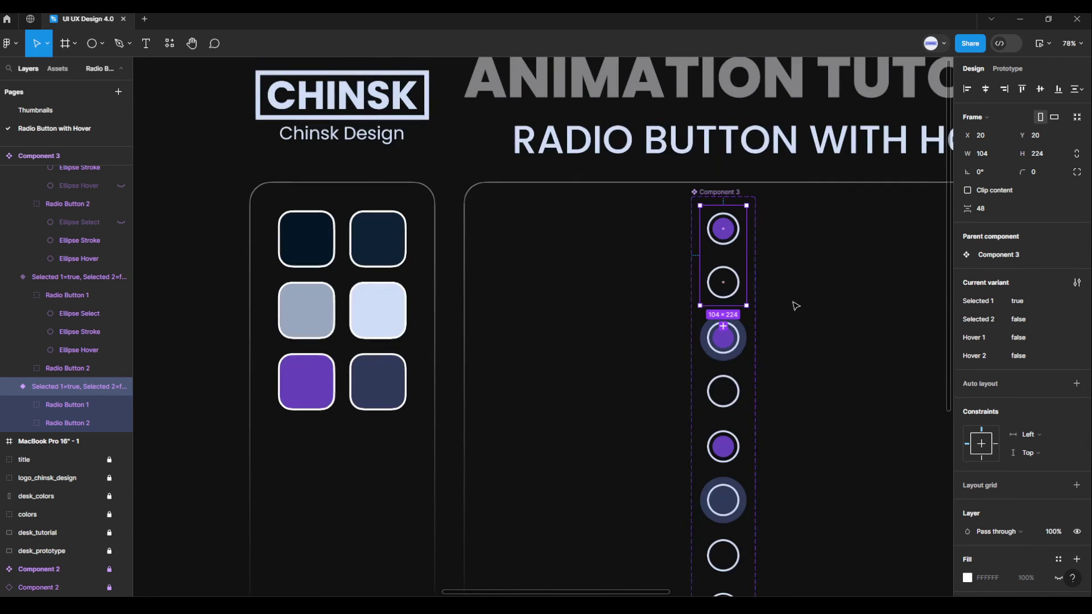
scroll(797, 319, "down", 2)
left_click_drag(821, 341, 650, 282)
scroll(683, 296, "down", 3)
left_click_drag(738, 346, 614, 324)
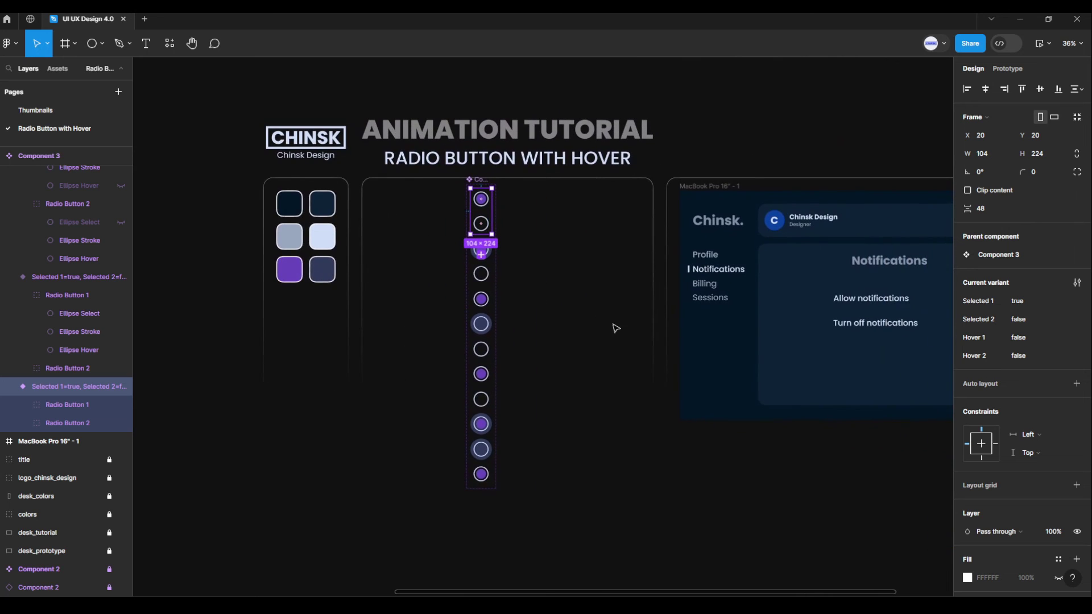
left_click_drag(857, 429, 740, 423)
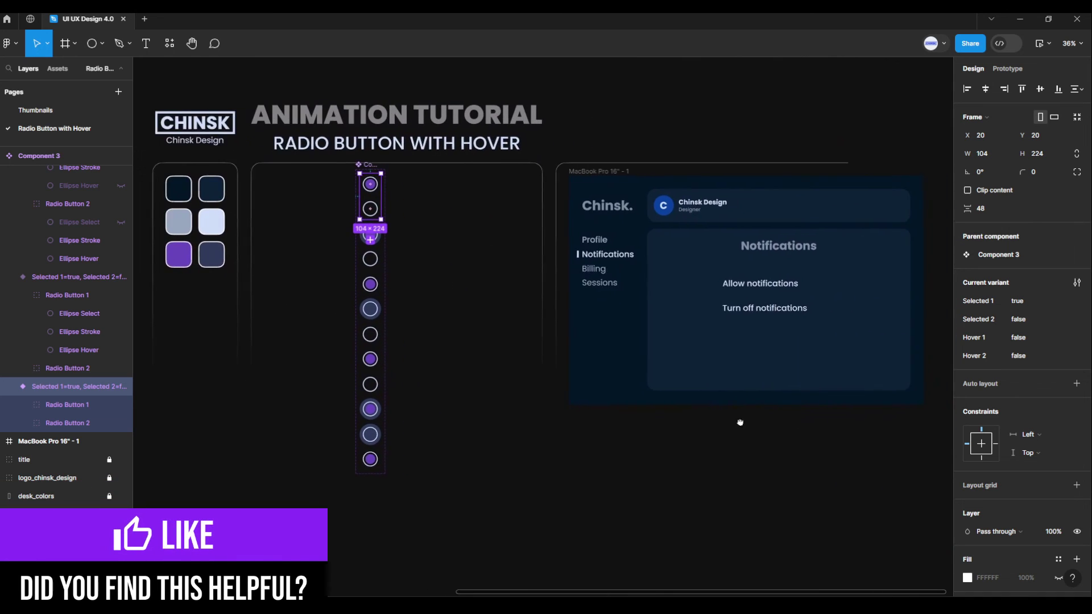
scroll(762, 424, "up", 3)
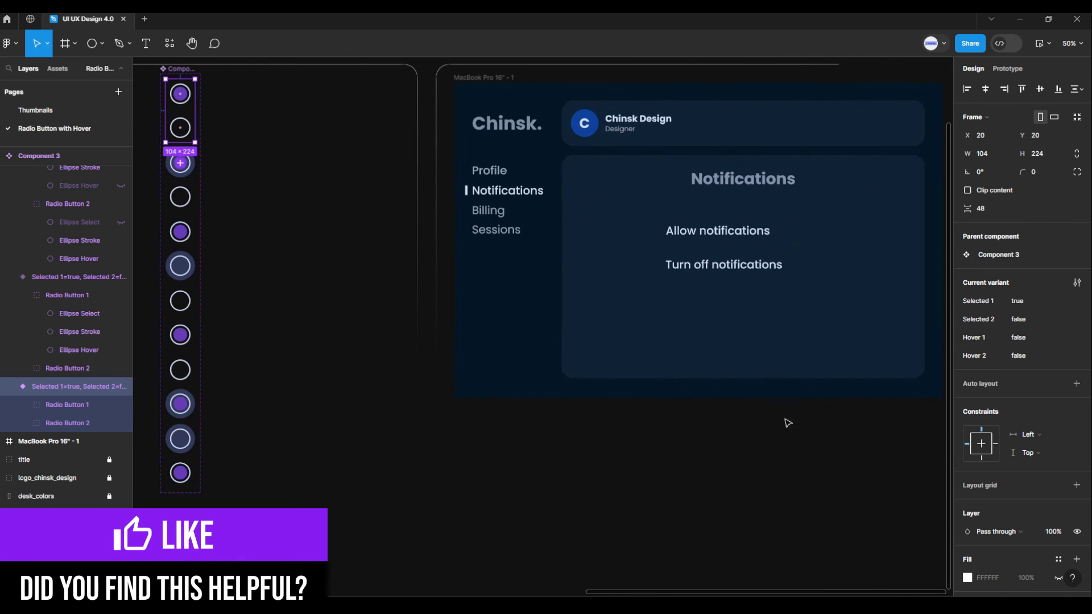
scroll(785, 422, "right", 3)
scroll(747, 439, "right", 3)
scroll(725, 456, "down", 3)
scroll(725, 456, "right", 3)
scroll(709, 485, "up", 2)
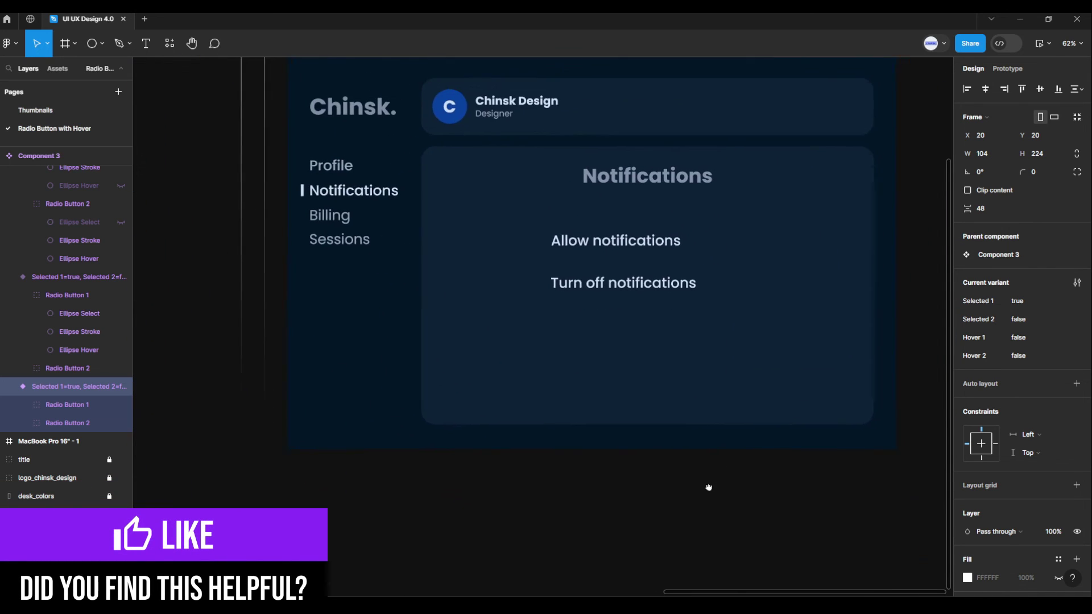
scroll(685, 510, "up", 2)
scroll(685, 520, "up", 1)
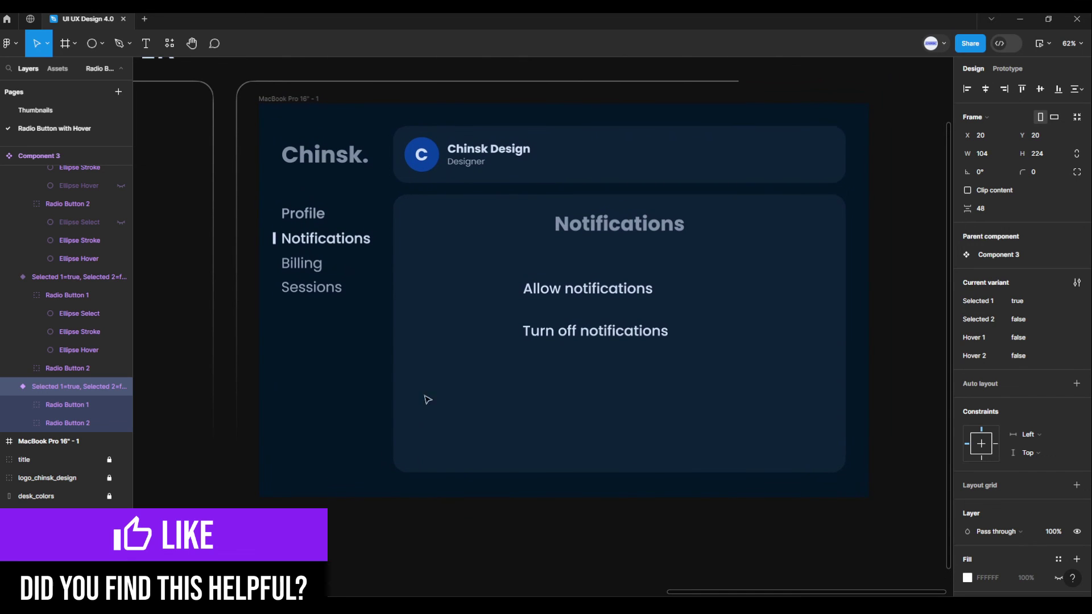
Paste the radio buttons into the MacBook frame, aligned beside the Allow and Turn off labels
left_click(314, 100)
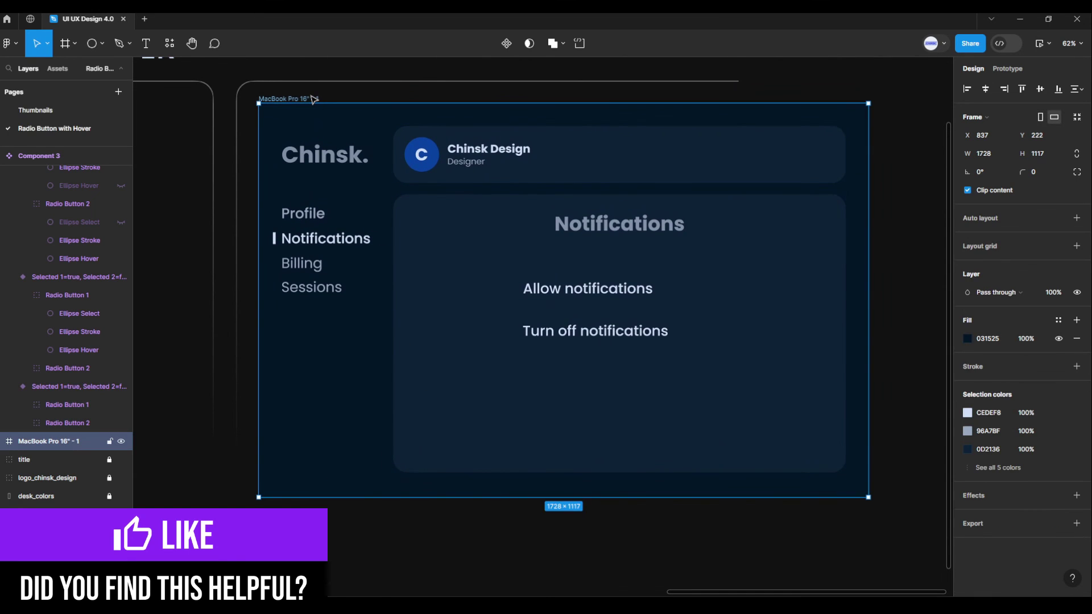
key("ctrl+v")
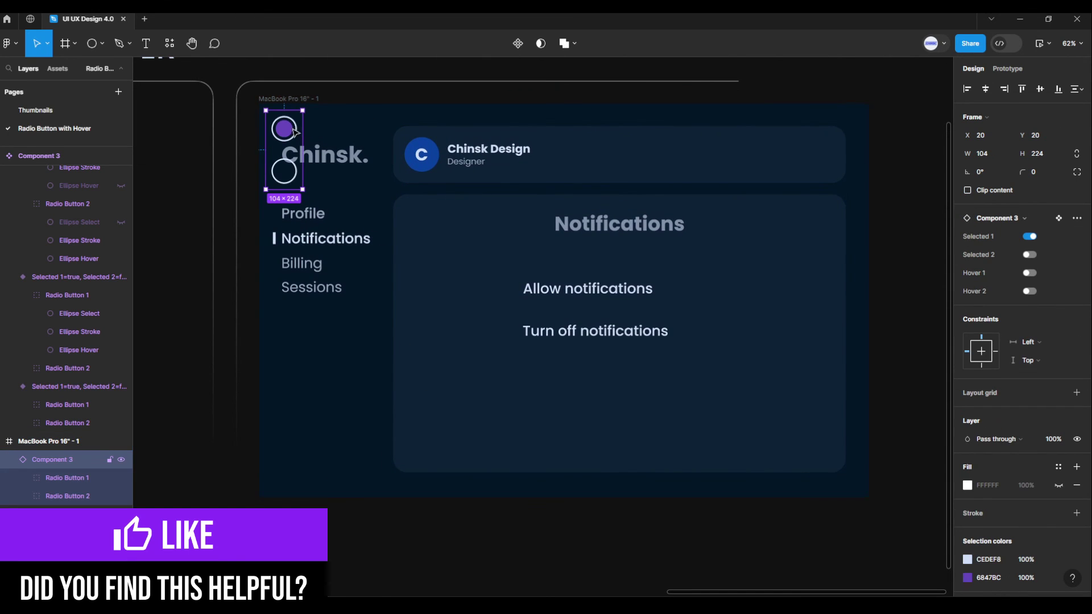
mouse_move(294, 133)
left_mouse_down()
mouse_move(702, 295)
mouse_move(710, 289)
left_mouse_up()
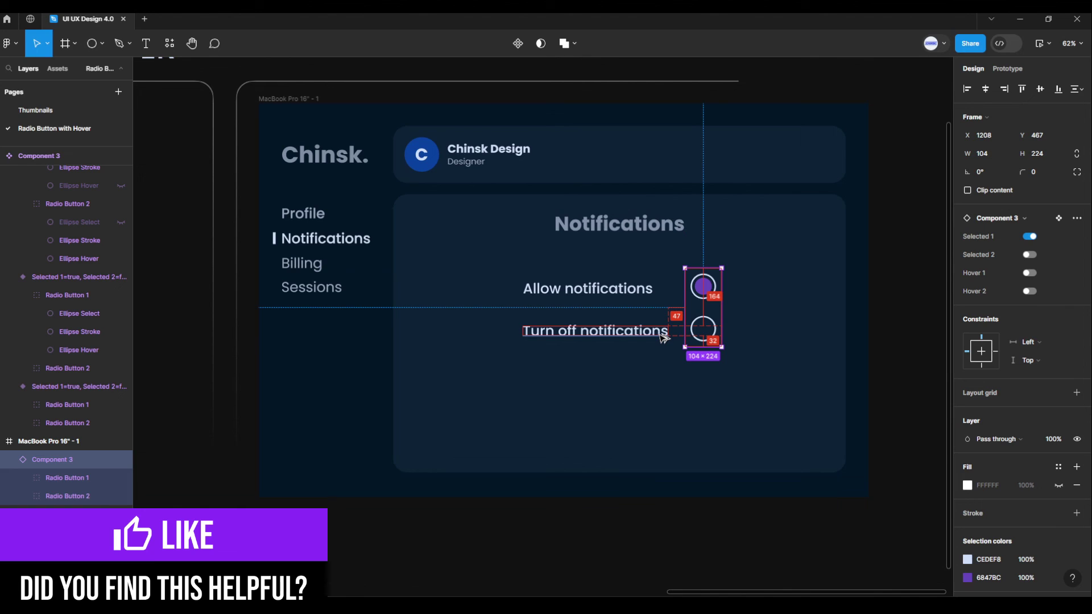
key("Right")
key("Right")
key("Right")
key("Right")
key("Right")
key("Right")
key("Right")
key("Right")
key("Right")
key("Right")
key("Right")
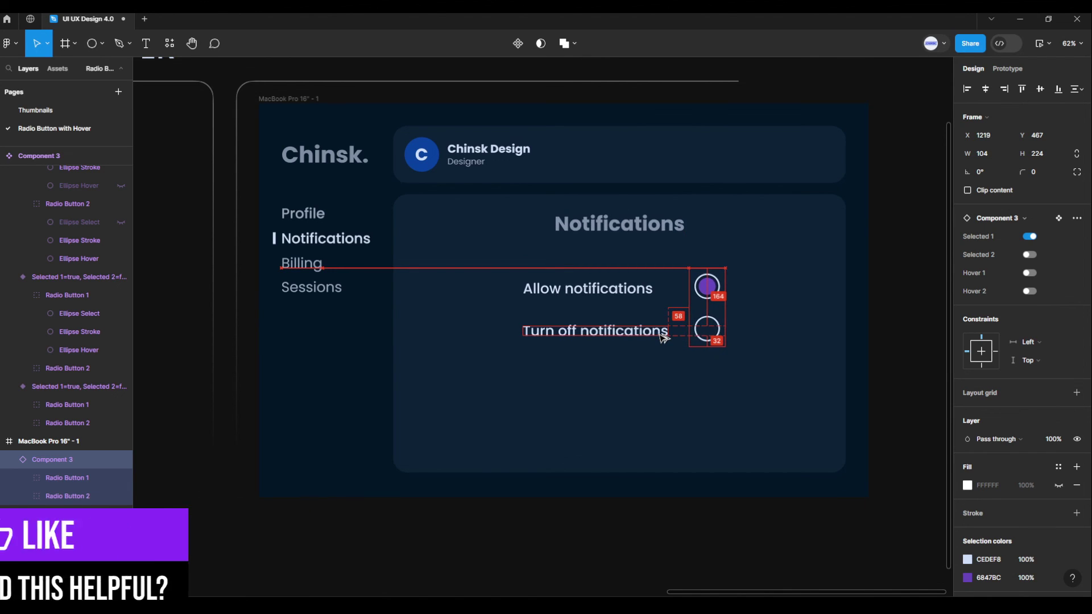
key("Right")
key("Right")
key("Right")
key("Right")
key("Right")
key("Down")
key("Down")
key("Down")
key("Down")
key("Down")
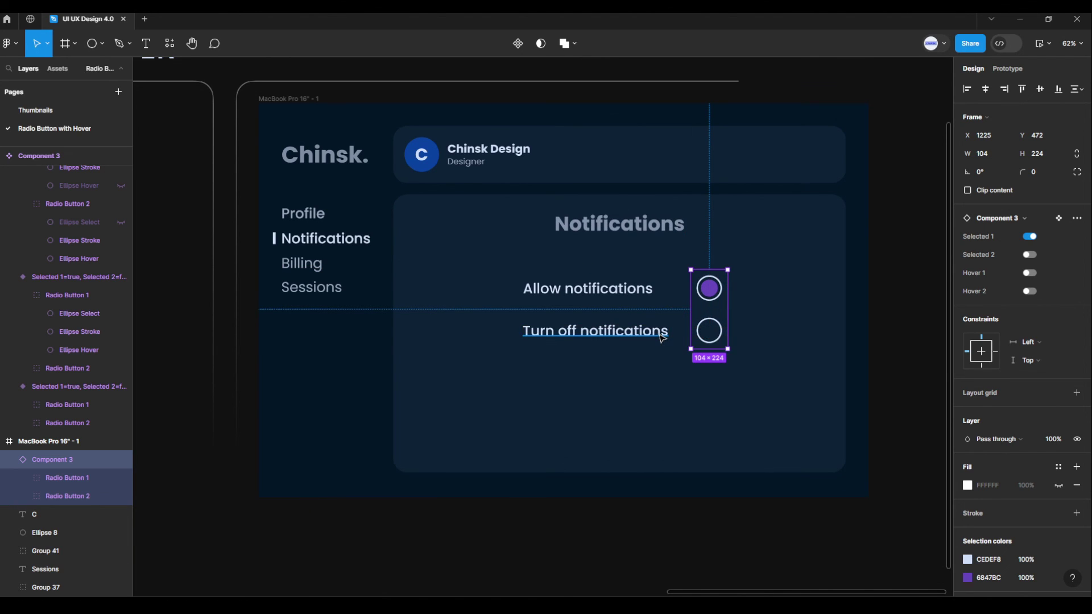
Deselect and launch the prototype preview in a new tab
left_click(601, 113)
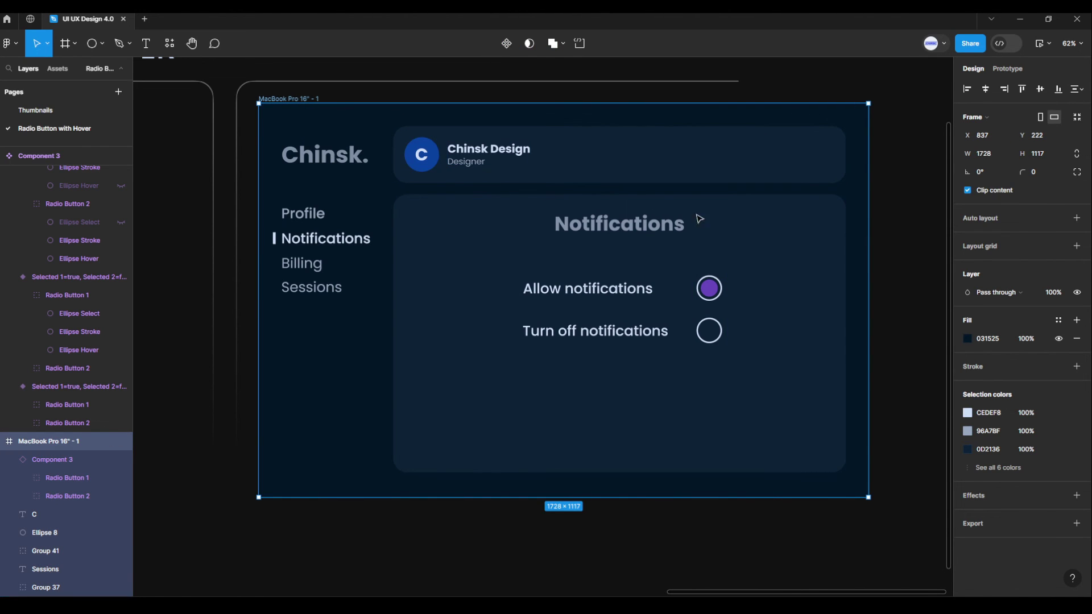
left_click(1050, 43)
left_click(1015, 79)
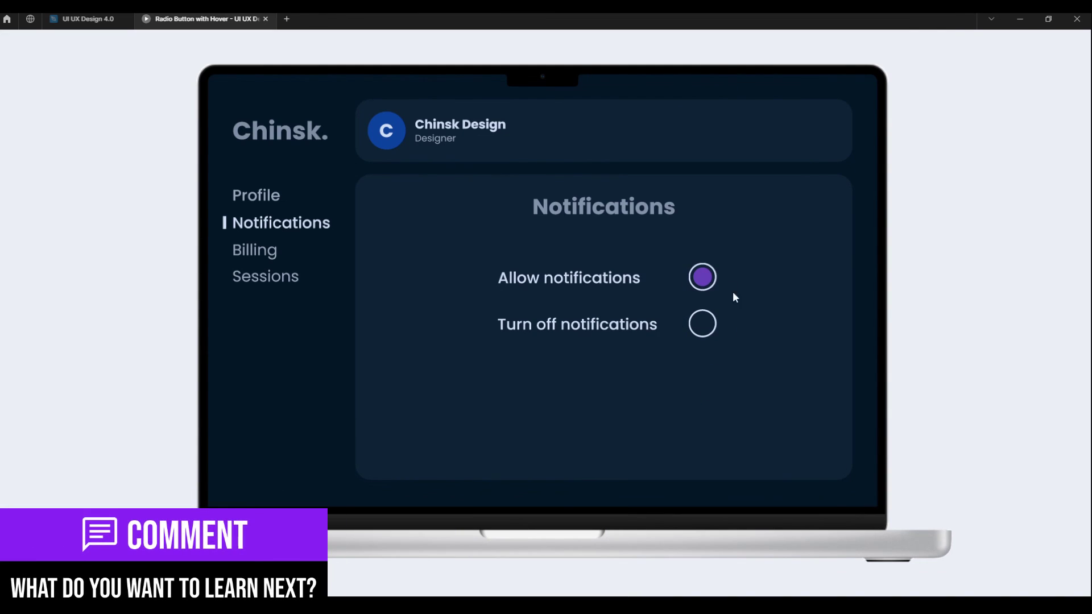
In the preview, toggle between Turn off and Allow notifications, ending on Turn off
left_click(705, 328)
left_click(711, 280)
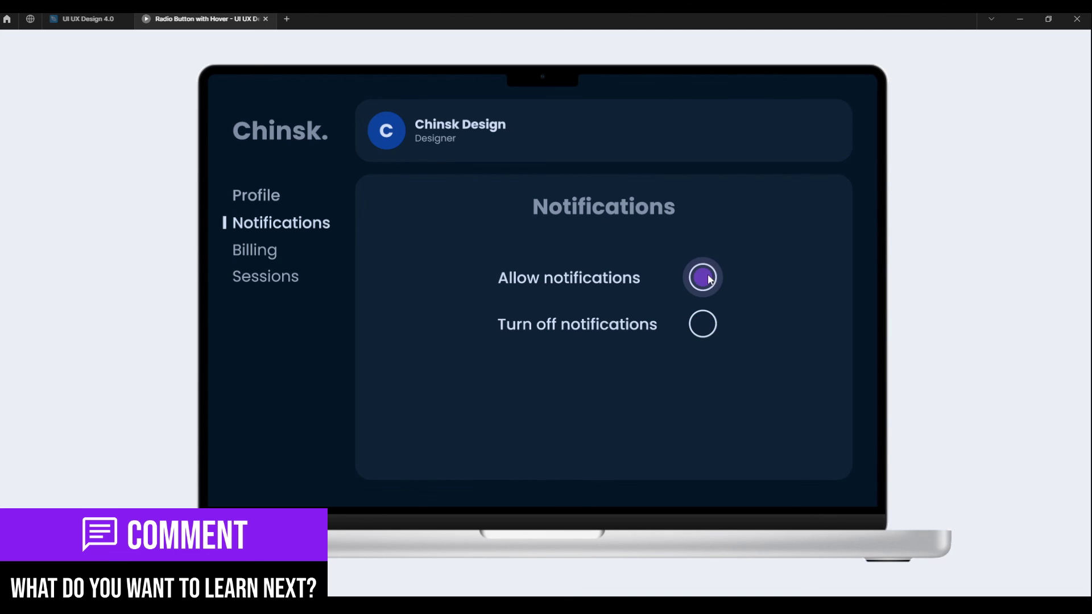
left_click(705, 323)
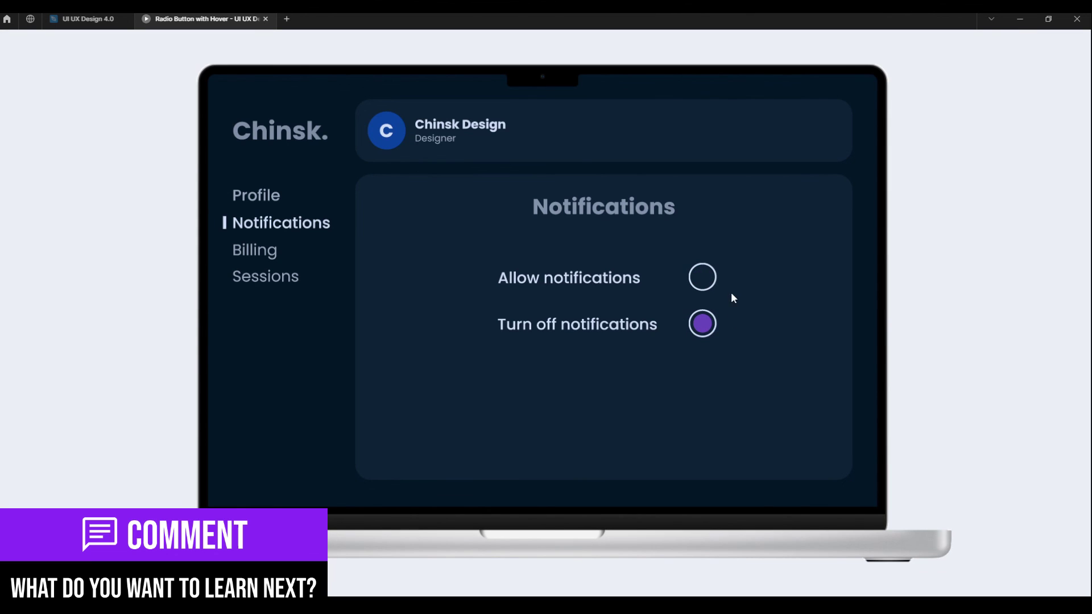